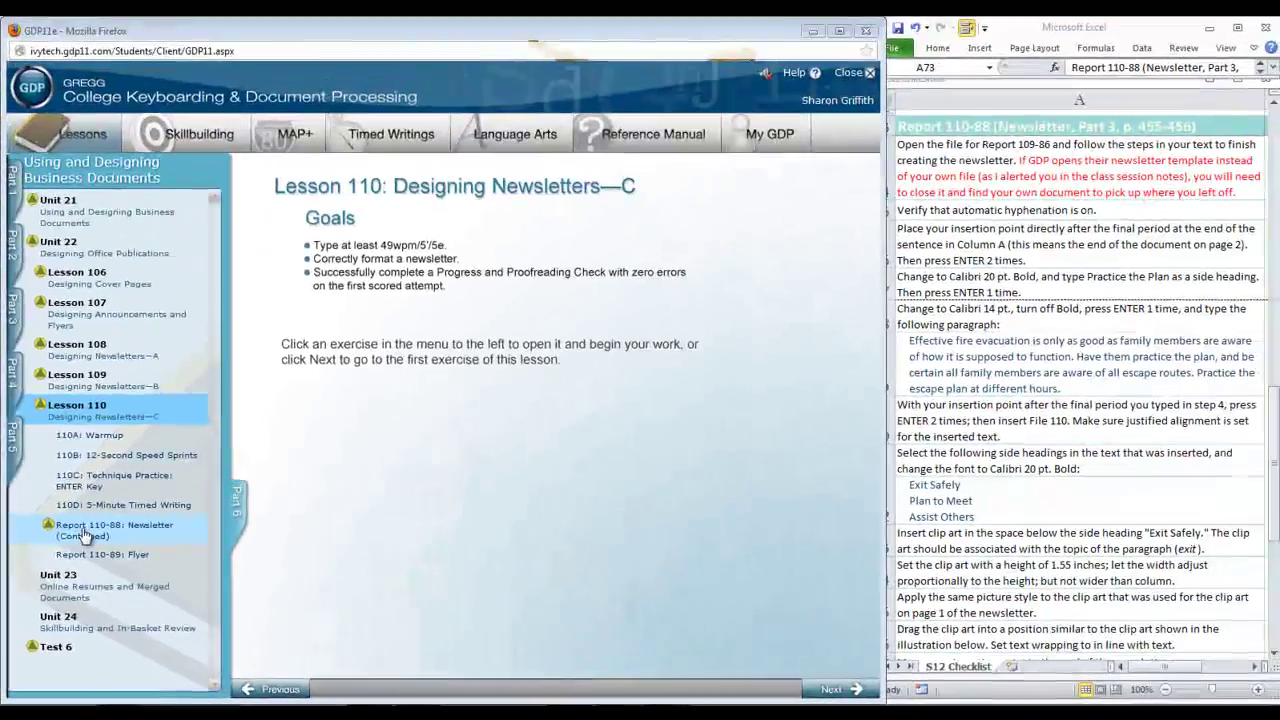
# Open the Report 110-88: Newsletter (Continued) assignment from Part 6 of the GDP lesson list
pyautogui.click(228, 215)
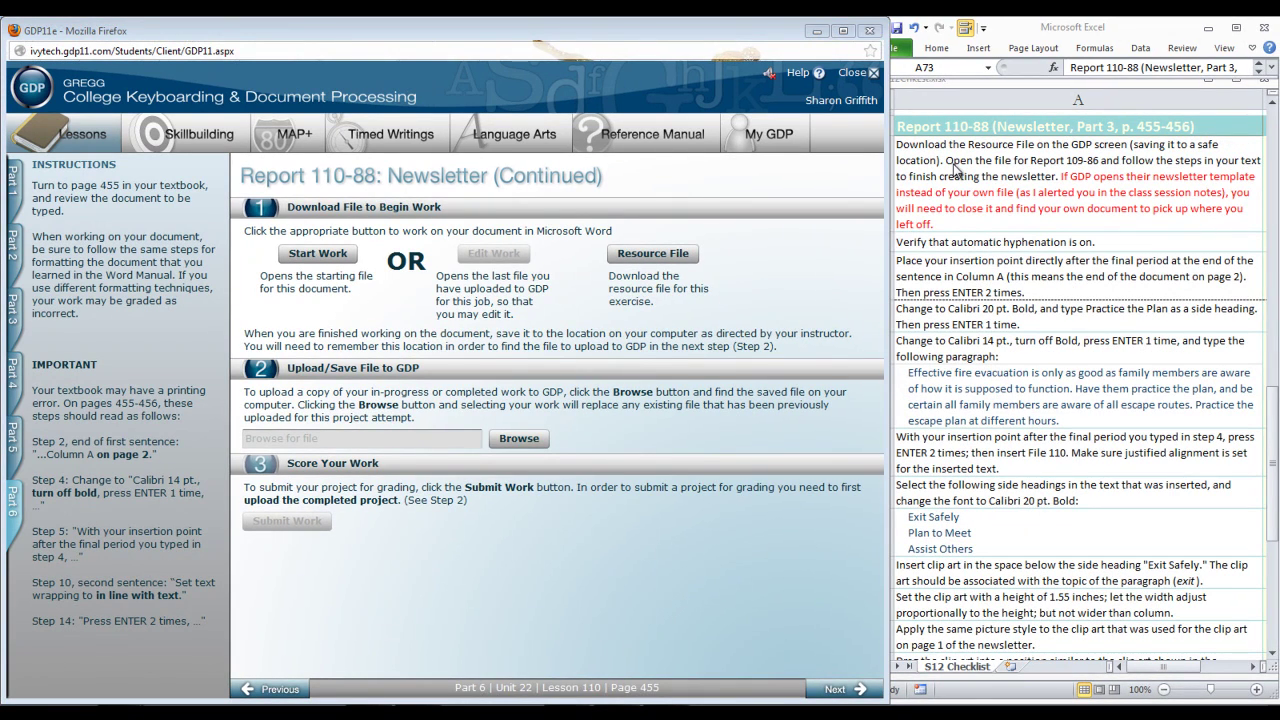
# Select the first instruction sentence in cell A74 of the Excel checklist
pyautogui.click(955, 170)
pyautogui.doubleClick(936, 159)
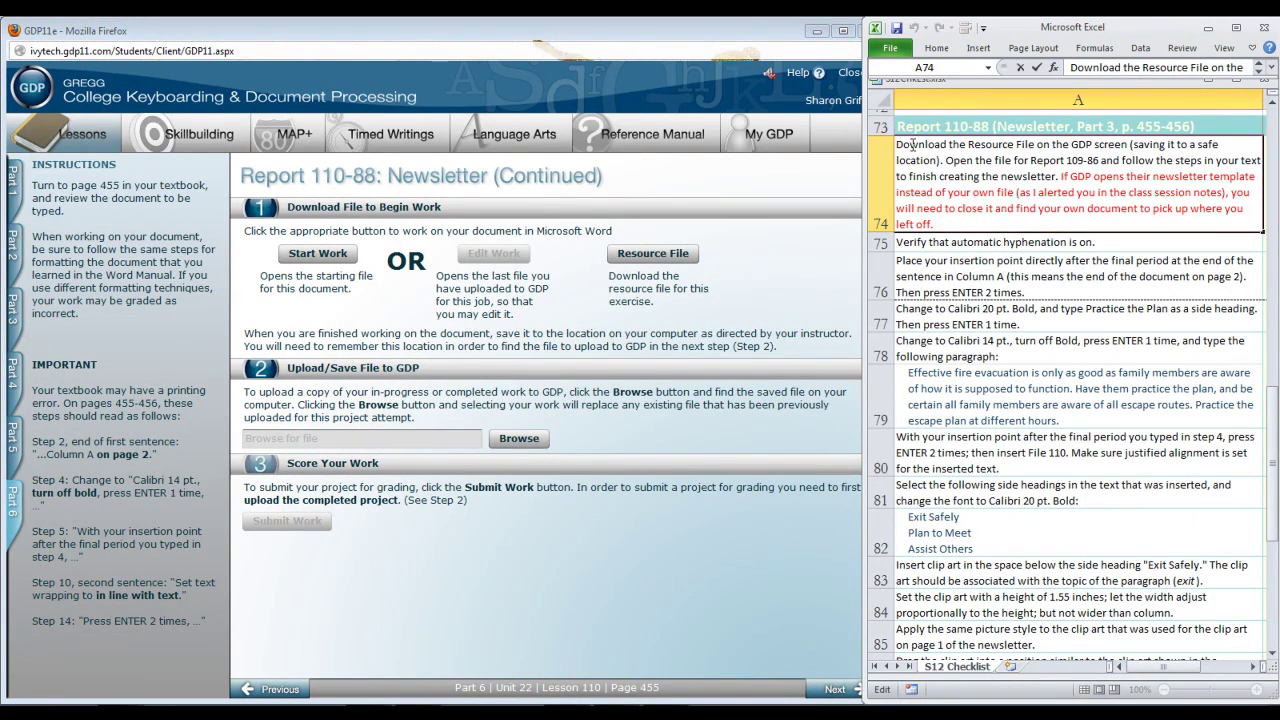
pyautogui.moveTo(897, 144); pyautogui.dragTo(944, 160)
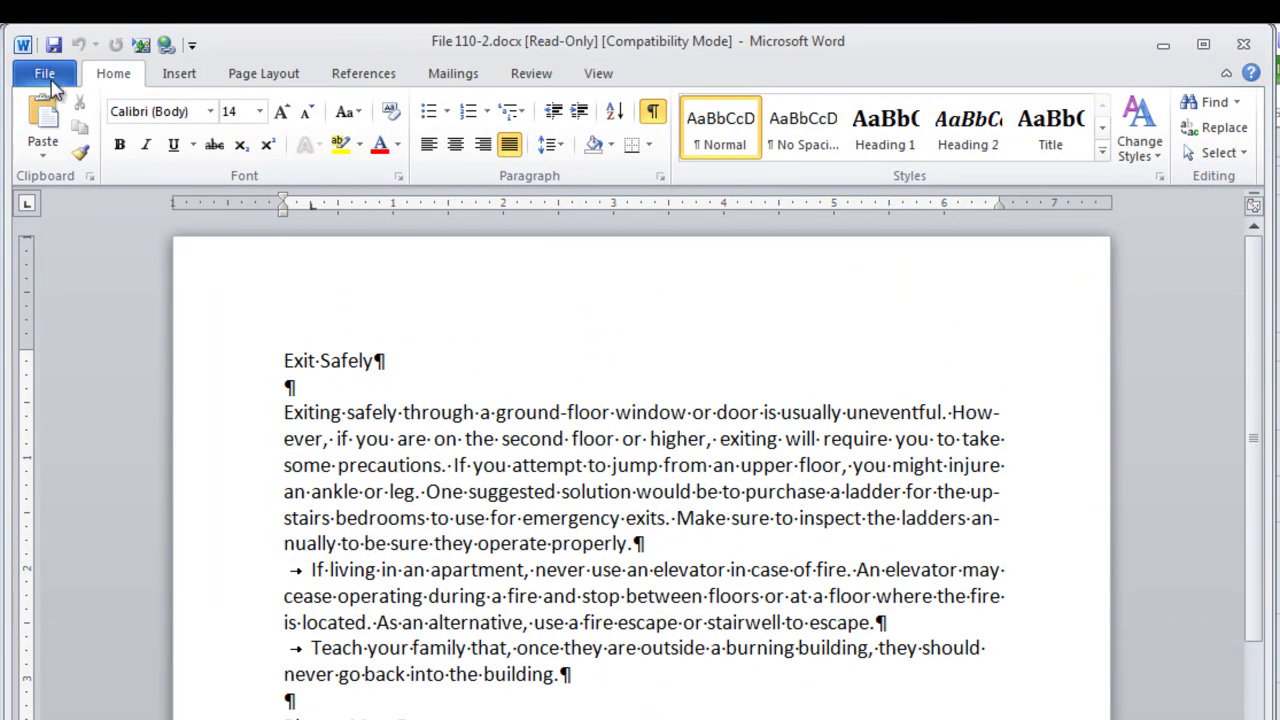
# Save the read-only Exit Safely document as File 110.docx, dropping the '-2'
pyautogui.click(45, 76)
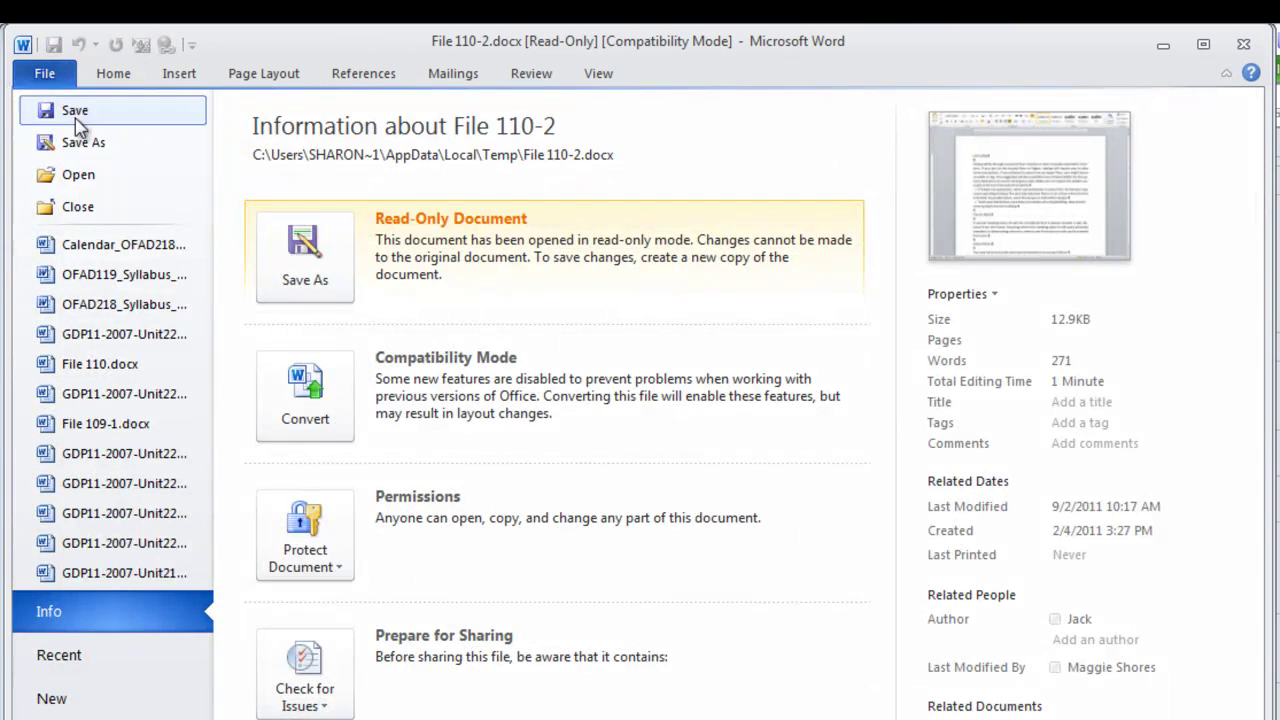
pyautogui.click(80, 138)
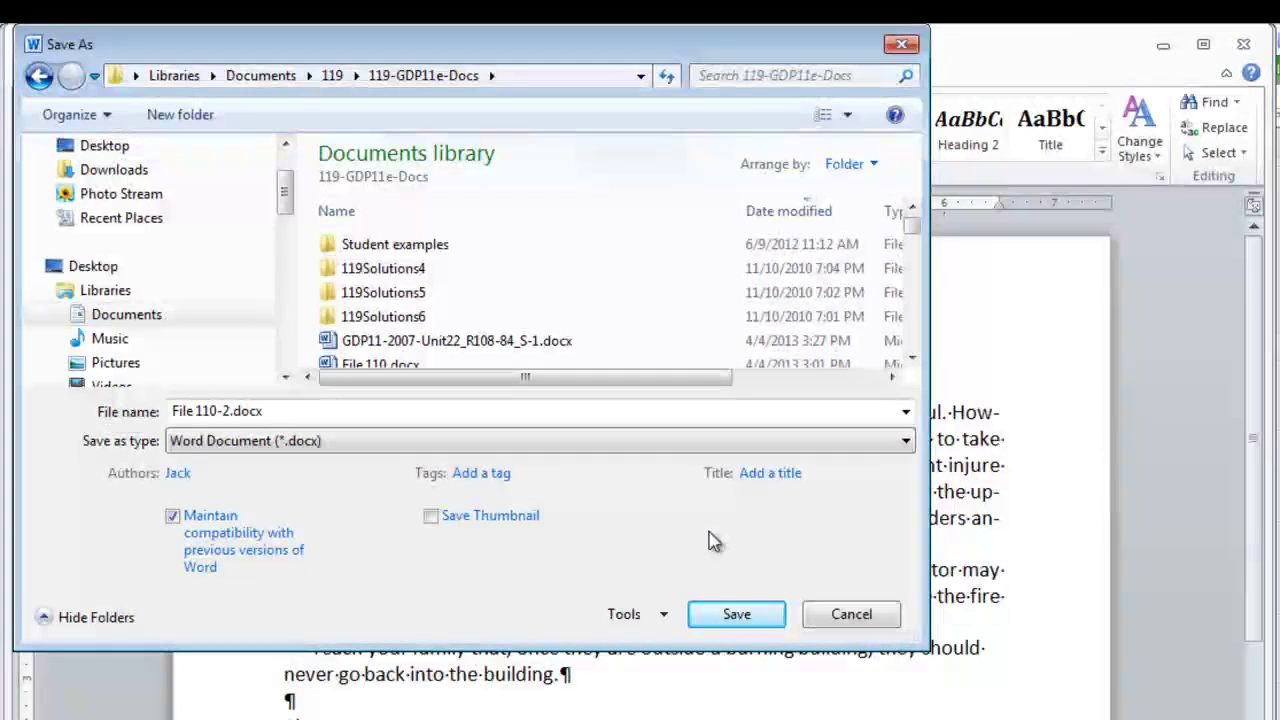
pyautogui.press('BackSpace')
pyautogui.press('BackSpace')
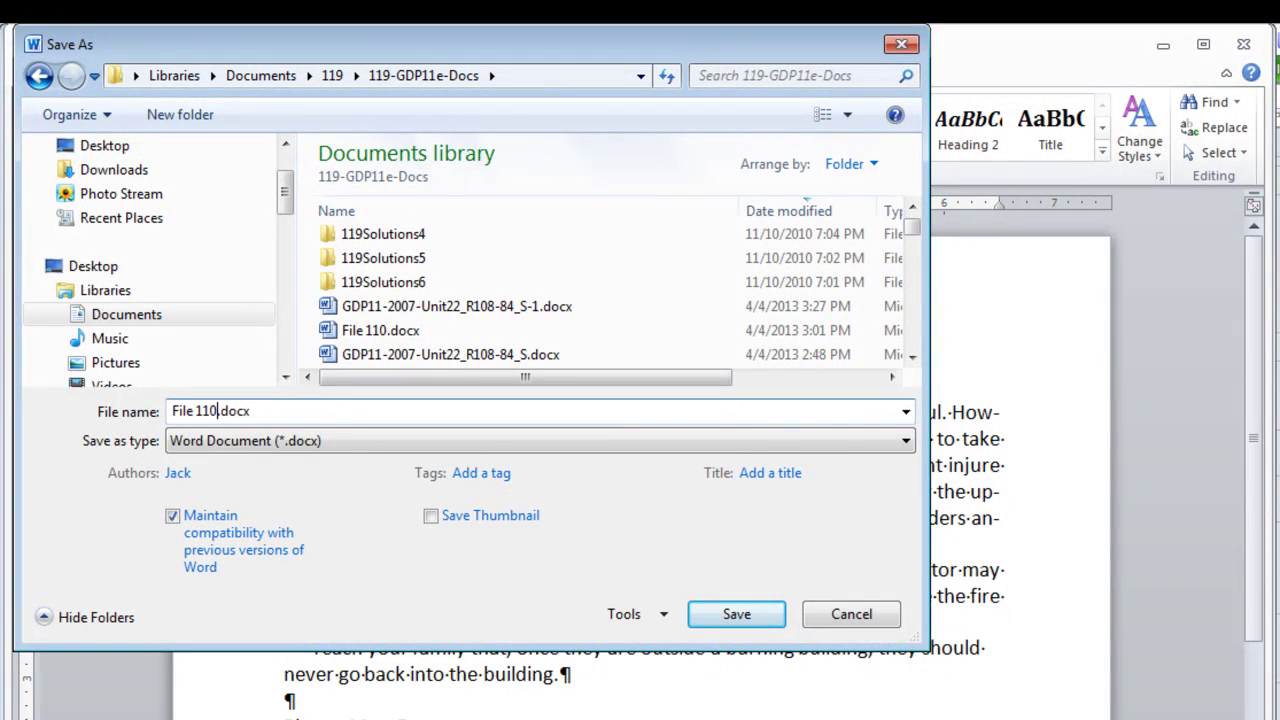
pyautogui.click(737, 616)
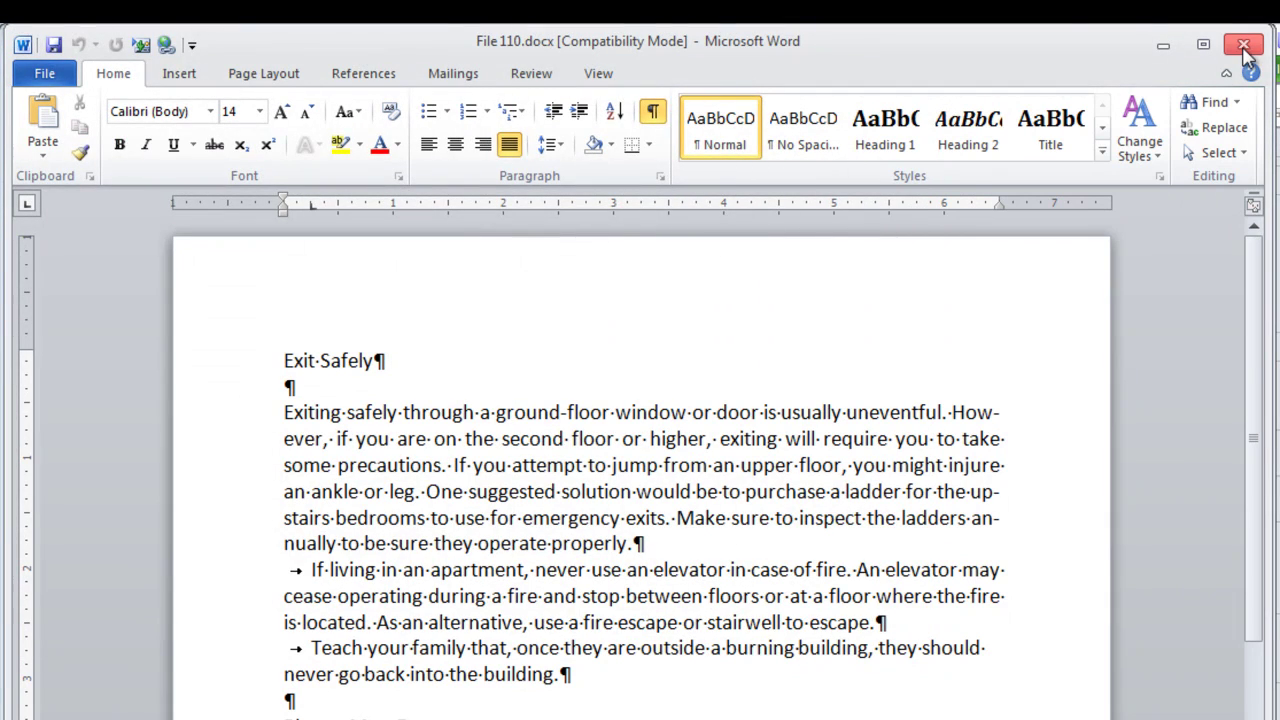
# Close File 110 and open the starting file GDP11-2007-Unit22_R109-86_S-2.docx from GDP
pyautogui.click(1270, 78)
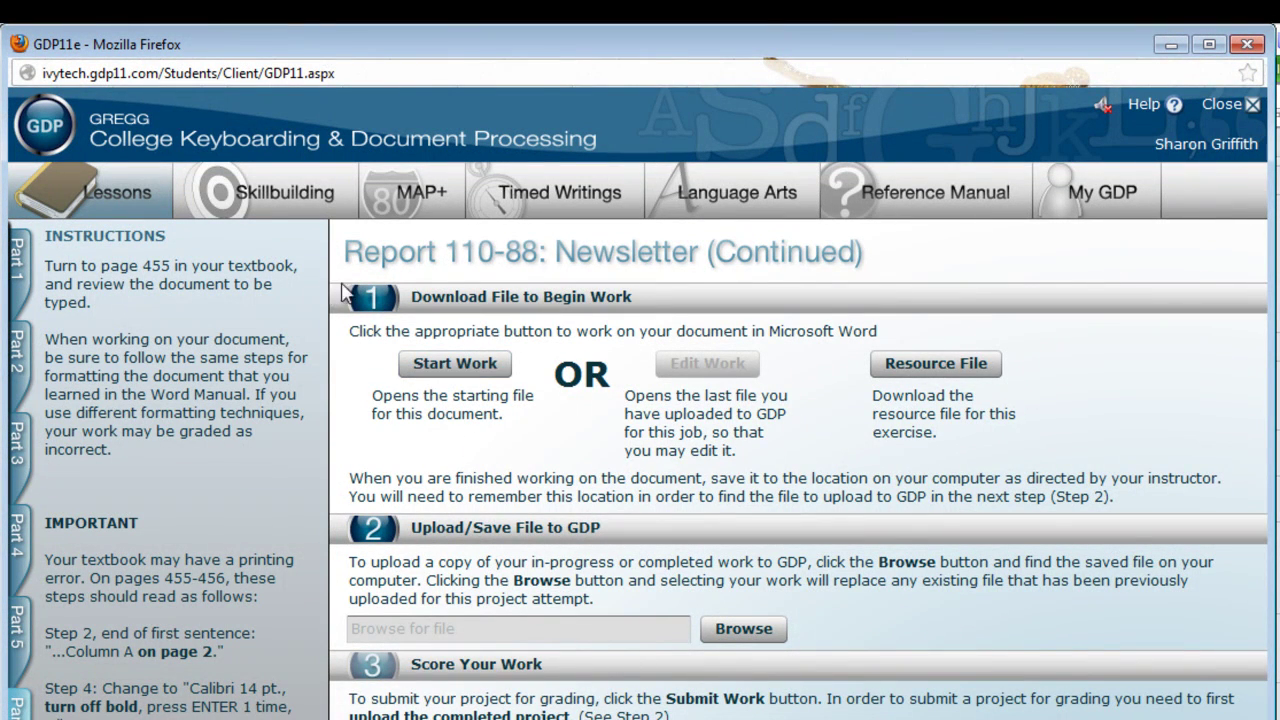
pyautogui.click(503, 372)
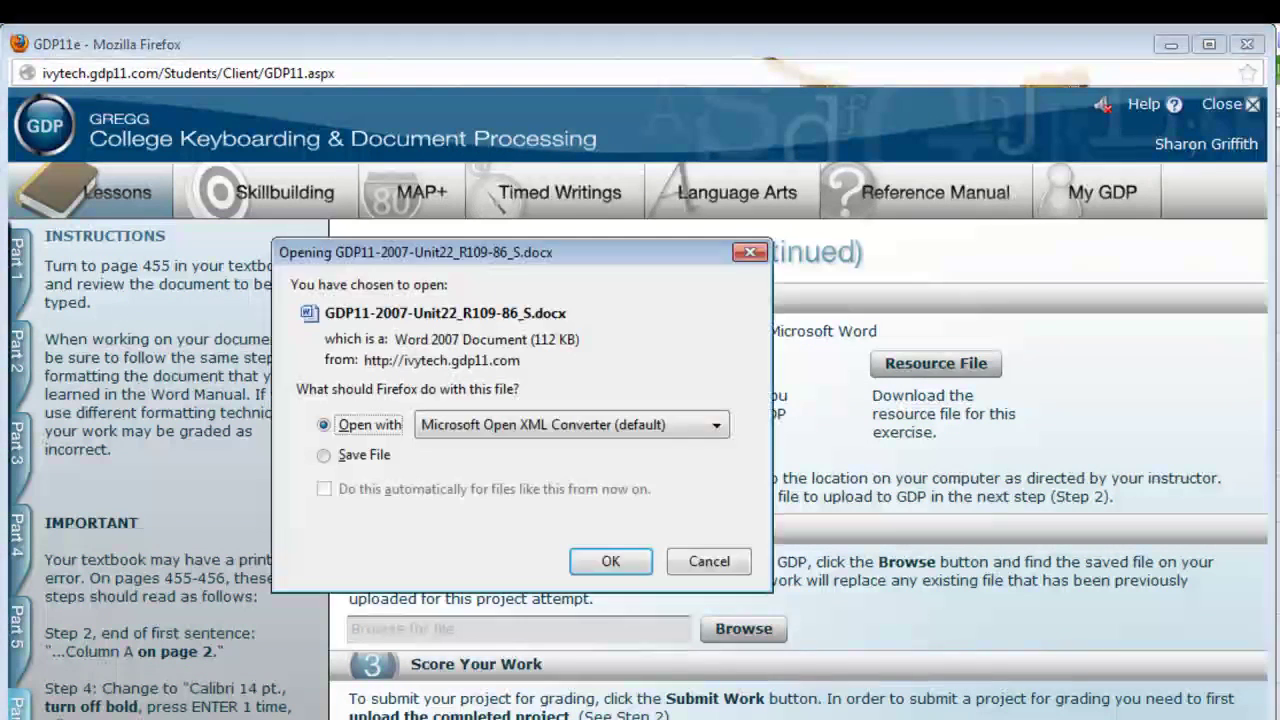
pyautogui.click(610, 561)
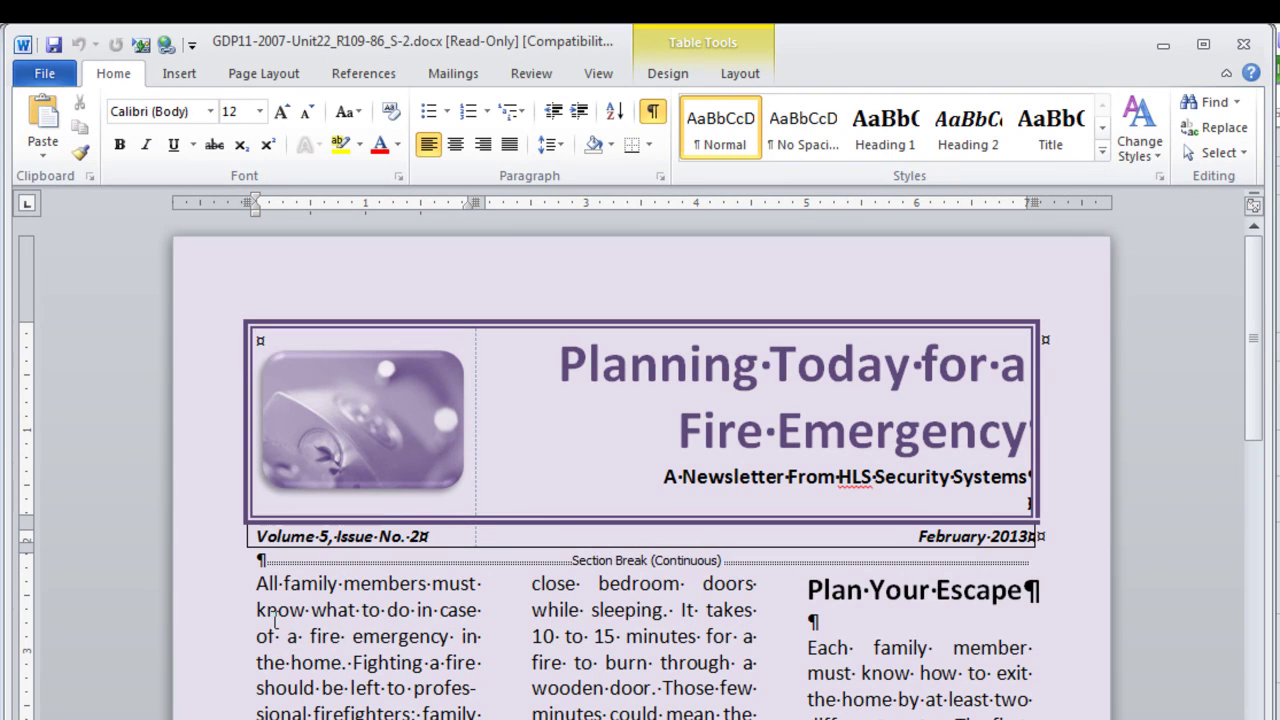
pyautogui.click(278, 610)
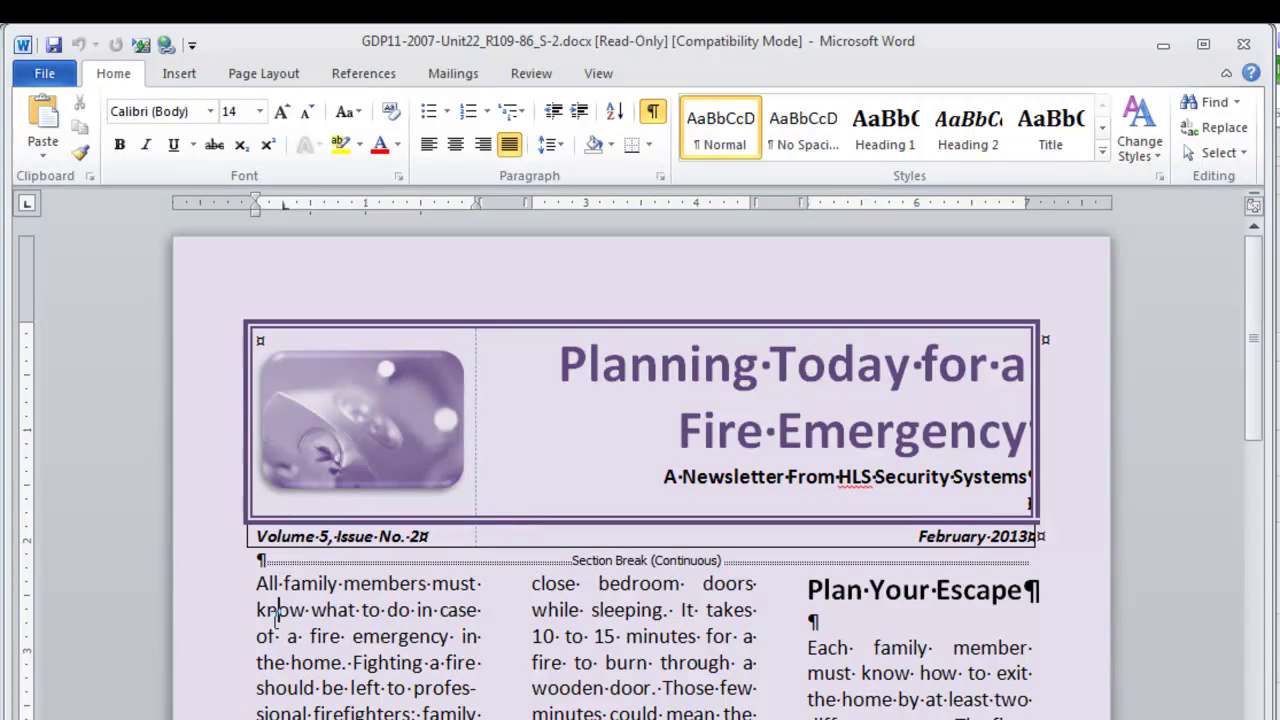
pyautogui.click(275, 76)
pyautogui.click(458, 156)
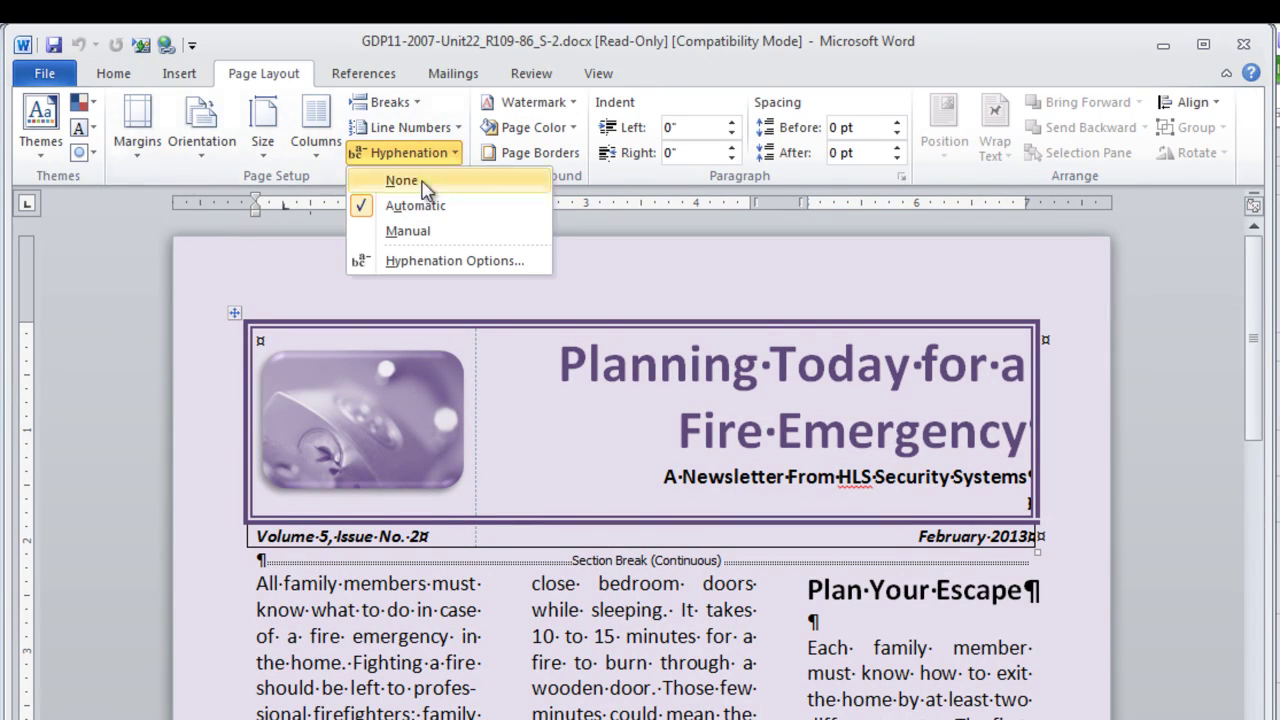
pyautogui.click(757, 690)
pyautogui.scroll(-10, 757, 690)
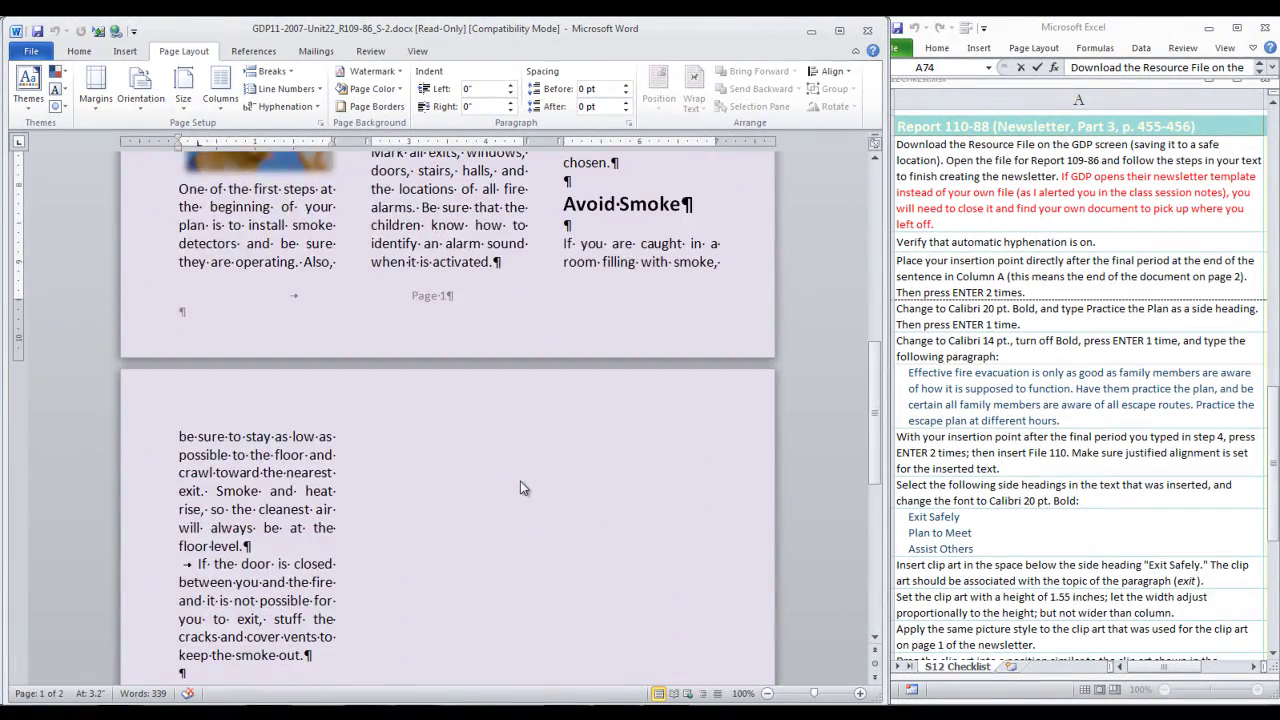
pyautogui.scroll(-3, 520, 488)
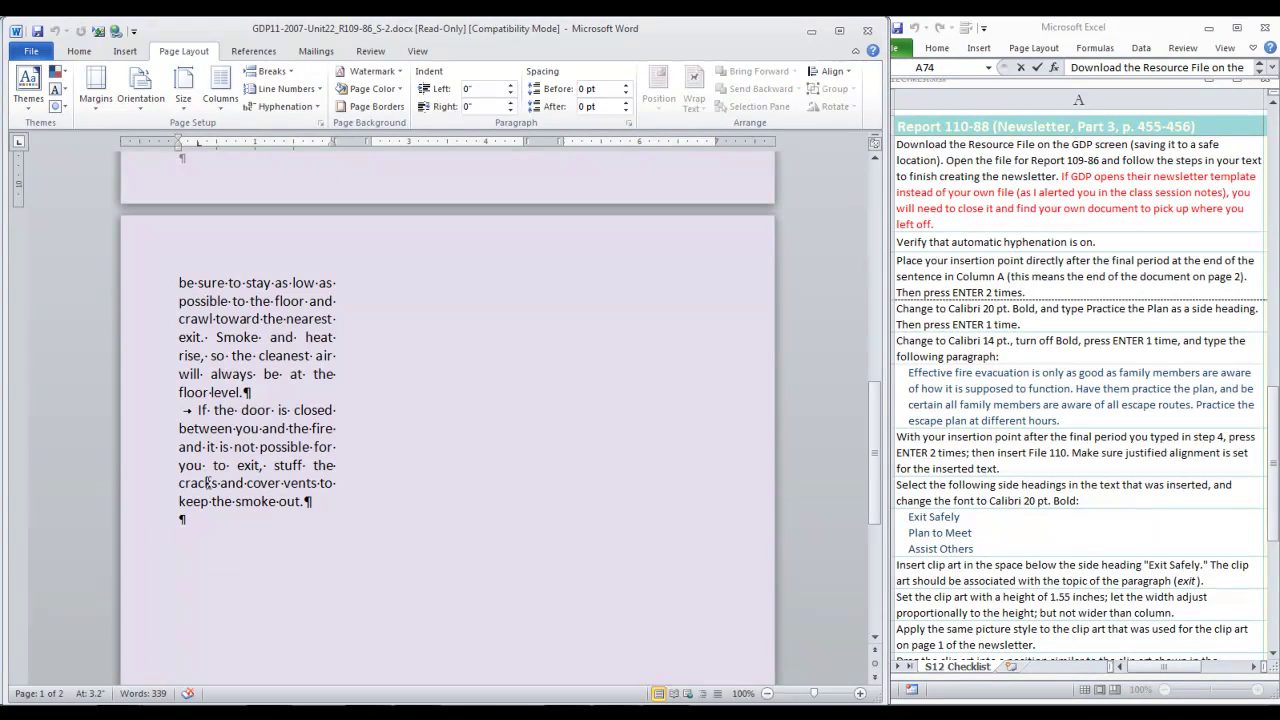
pyautogui.click(308, 501)
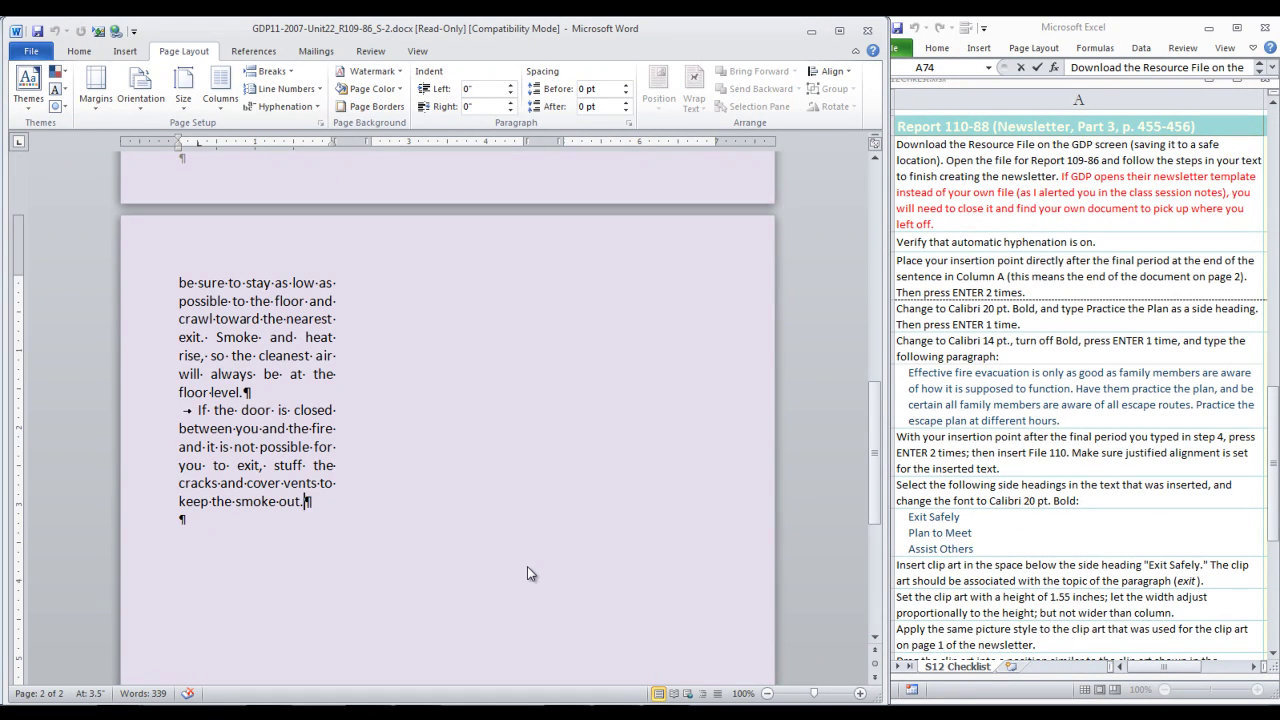
pyautogui.scroll(1, 527, 566)
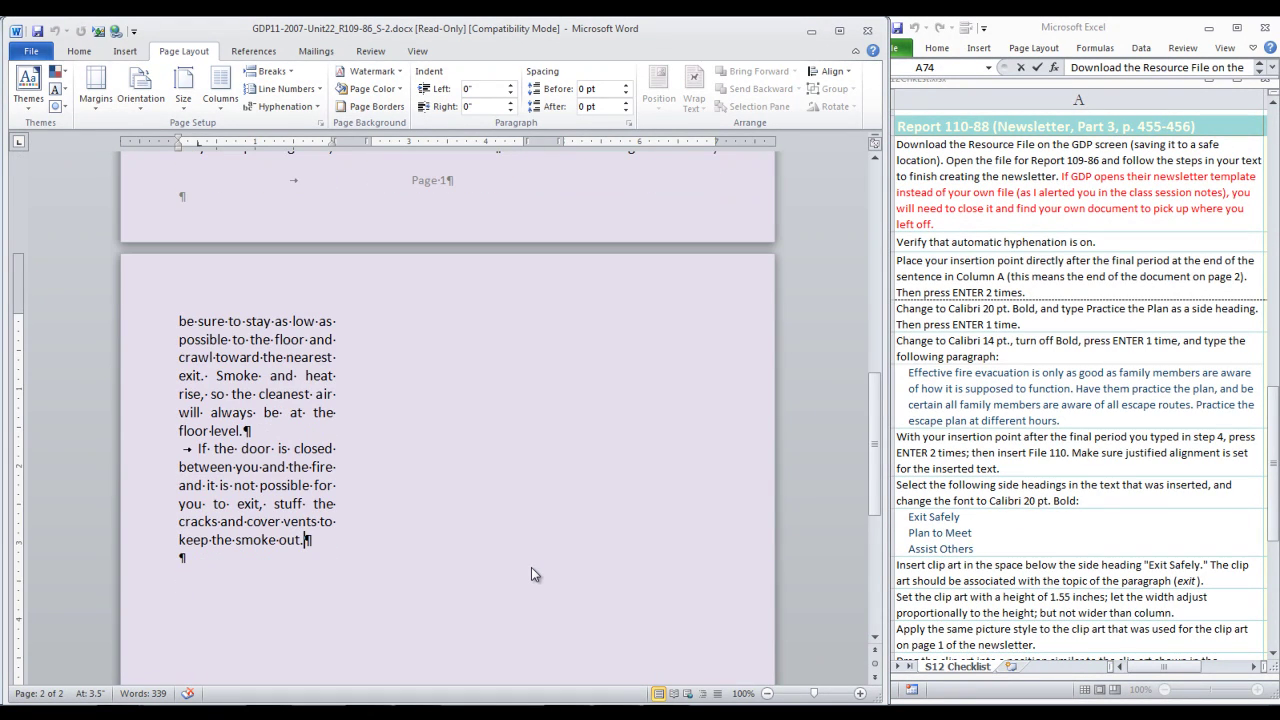
# After two blank lines, add a bold 20 pt 'Practice the Plan' heading
pyautogui.press('Return')
pyautogui.press('Return')
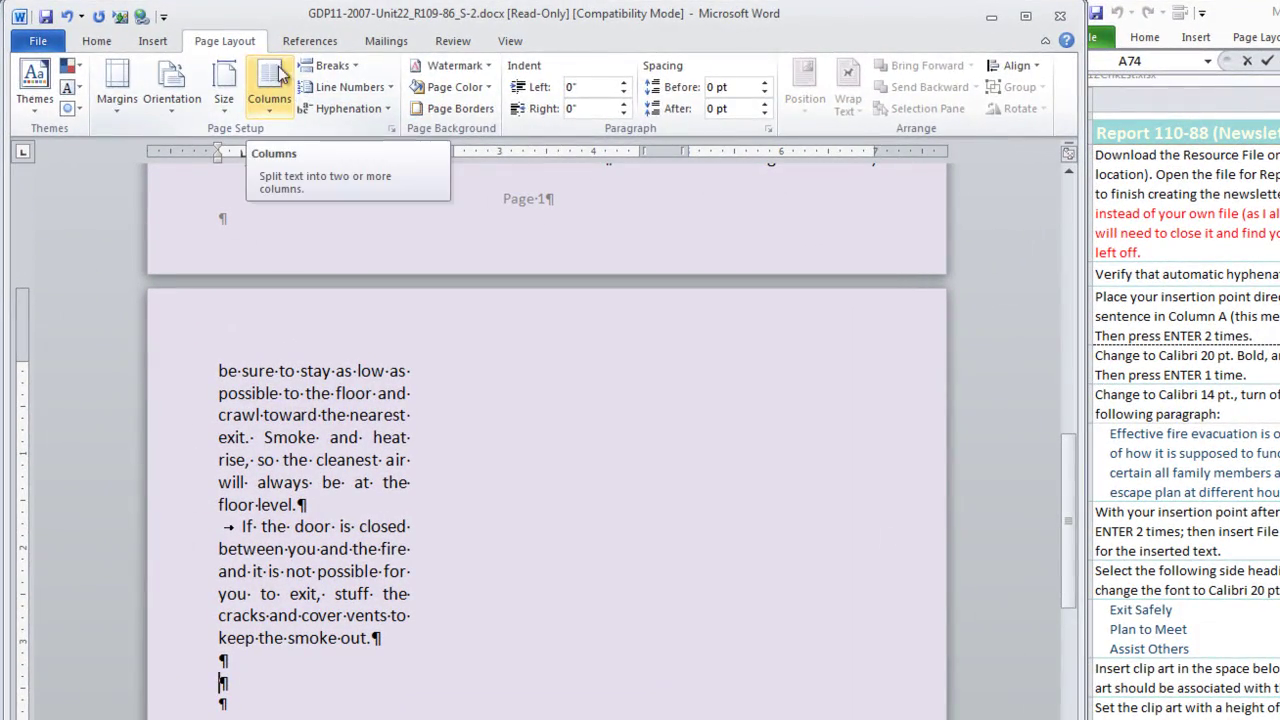
pyautogui.click(97, 40)
pyautogui.click(221, 72)
pyautogui.click(198, 227)
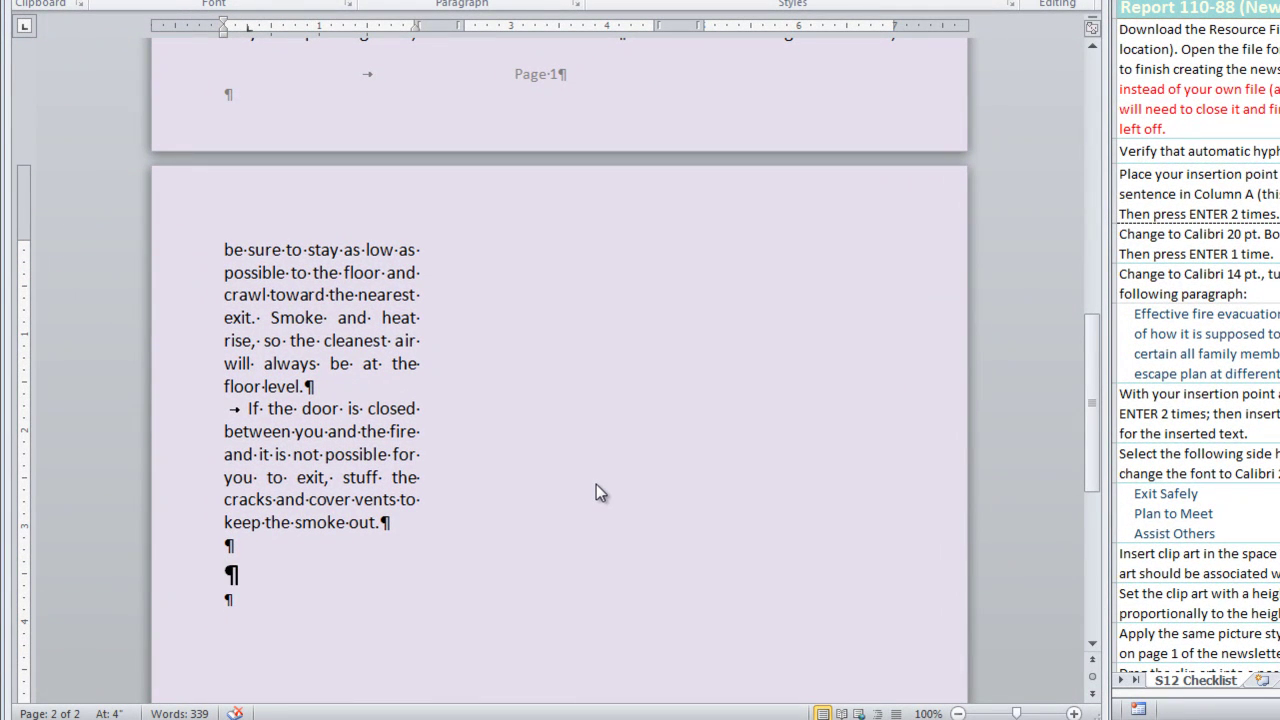
pyautogui.write('Practice the P')
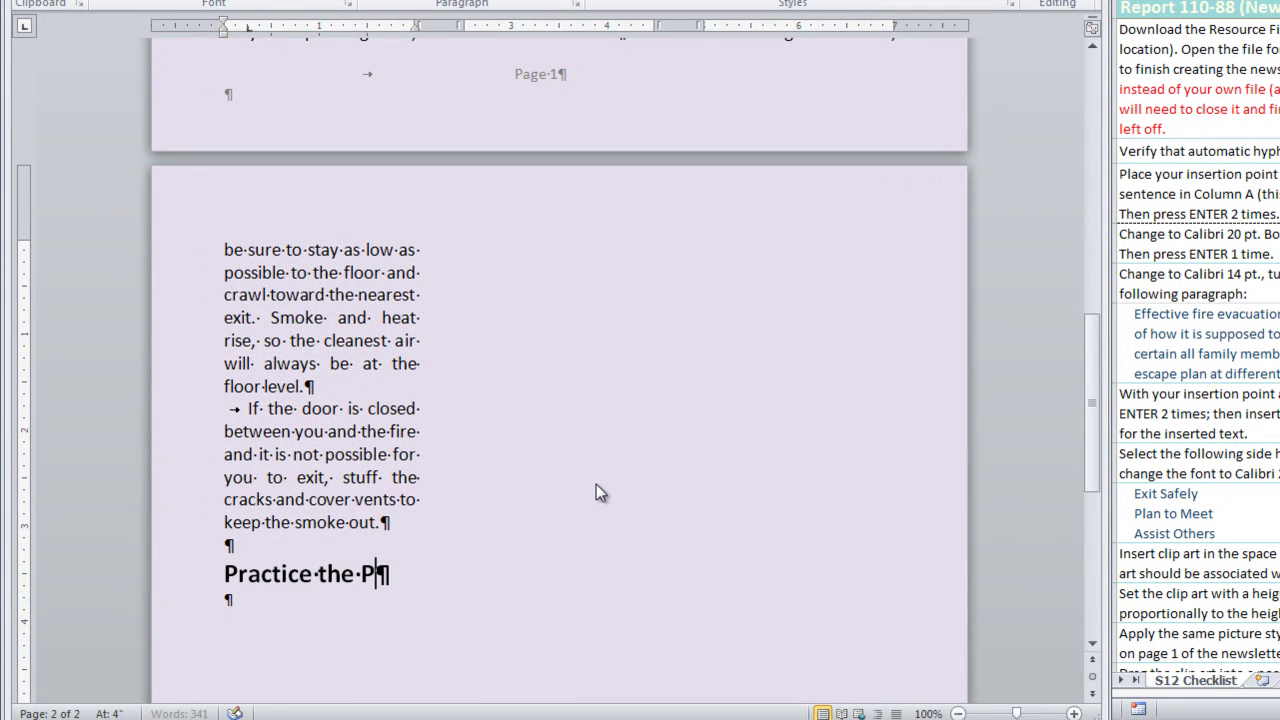
pyautogui.write('lan')
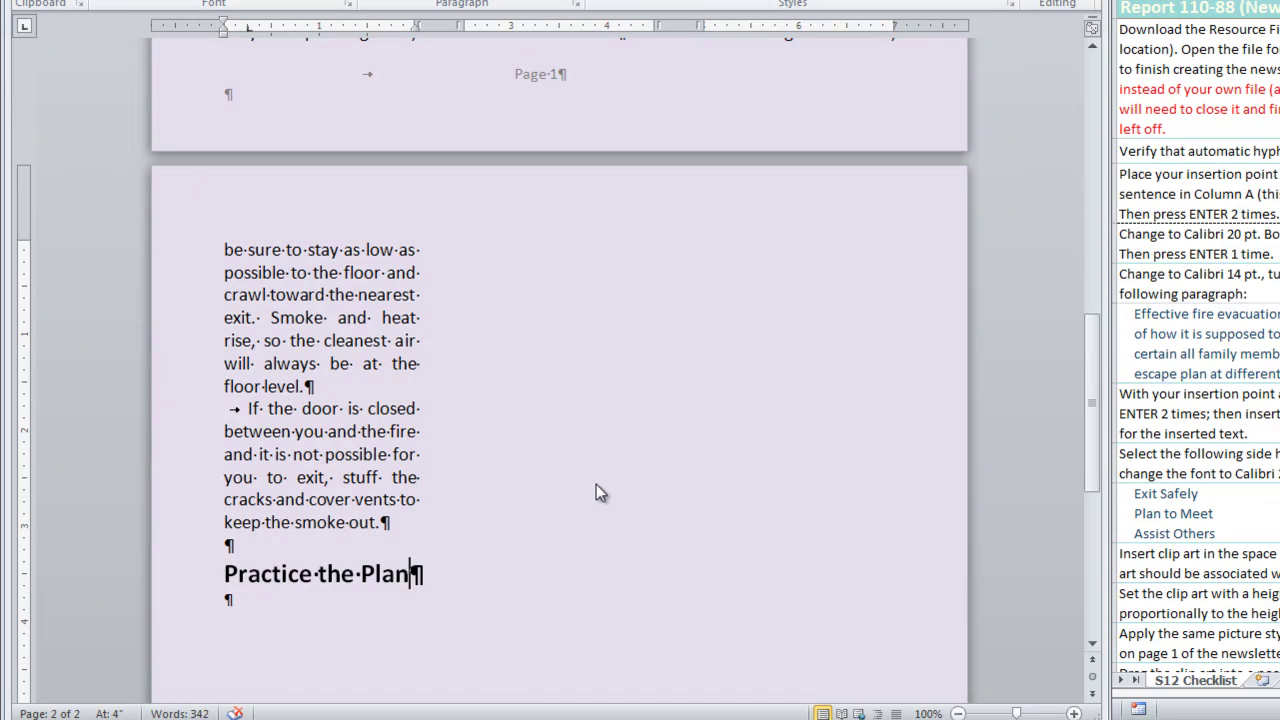
pyautogui.press('Return')
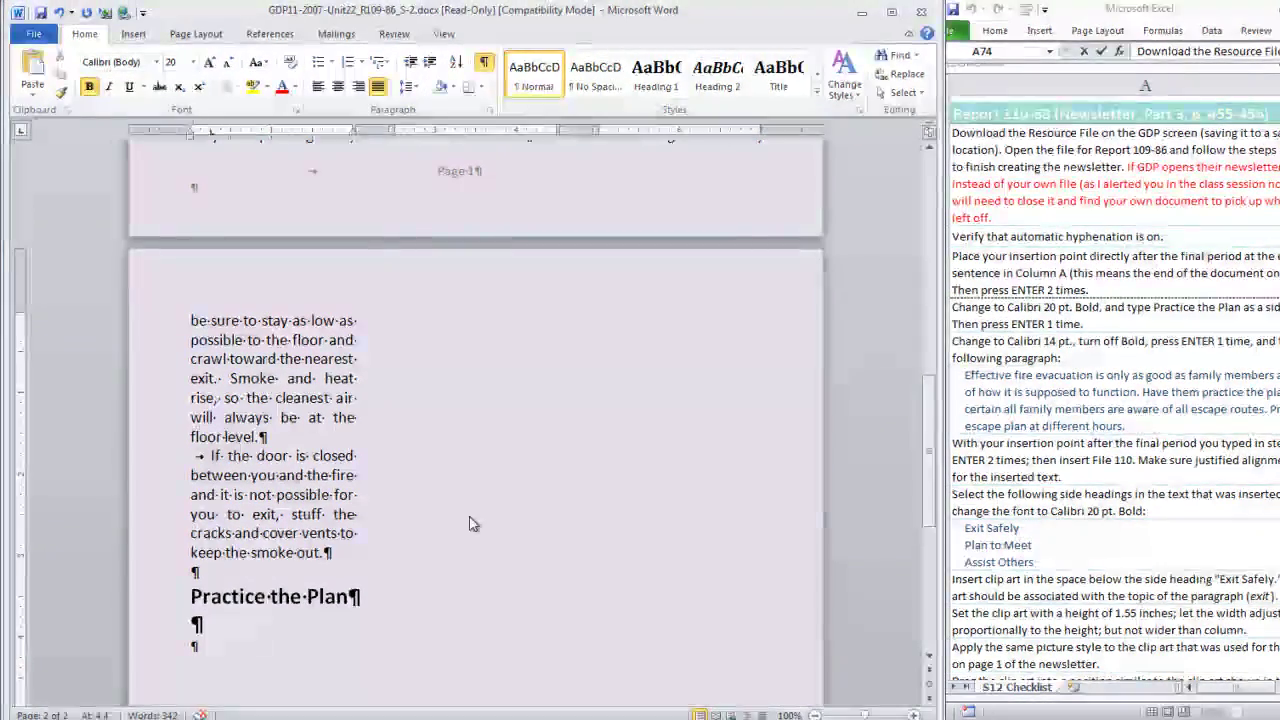
# Type the 14 pt non-bold paragraph beginning 'Effective fire evacuation is only as good'
pyautogui.click(193, 62)
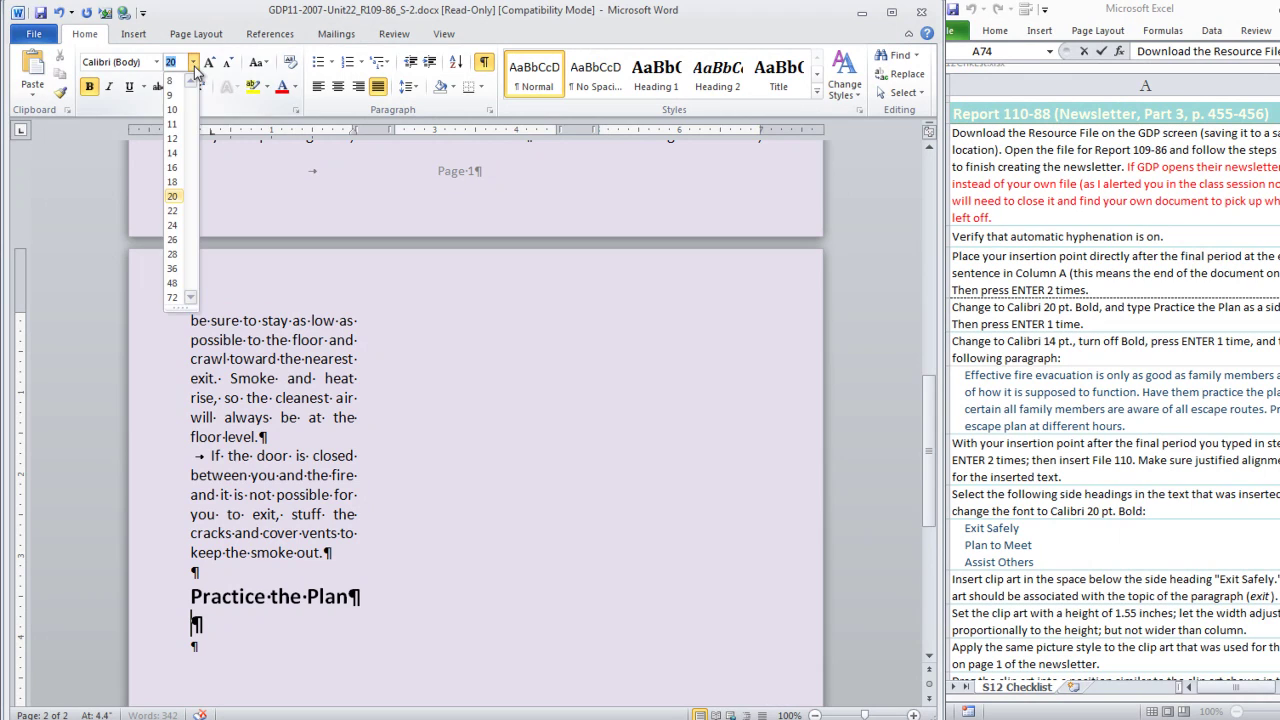
pyautogui.click(172, 153)
pyautogui.click(89, 86)
pyautogui.press('Return')
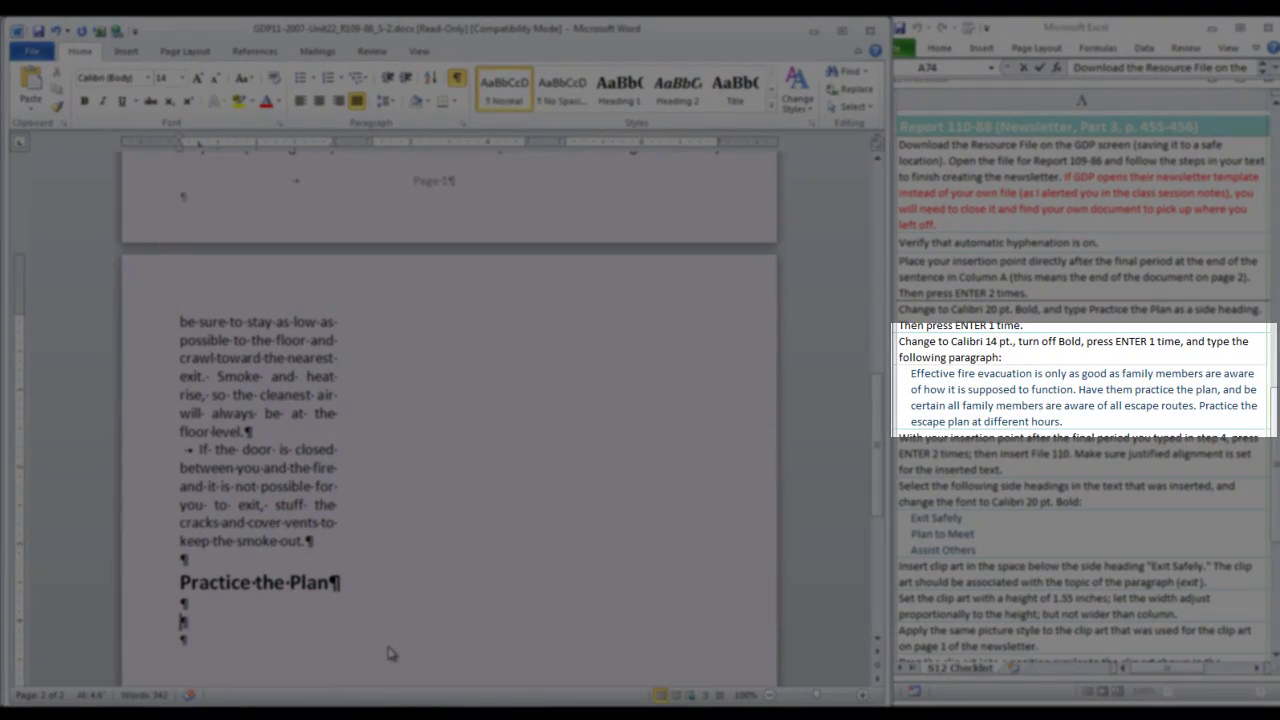
pyautogui.write('Effective fire evacuation is only as good')
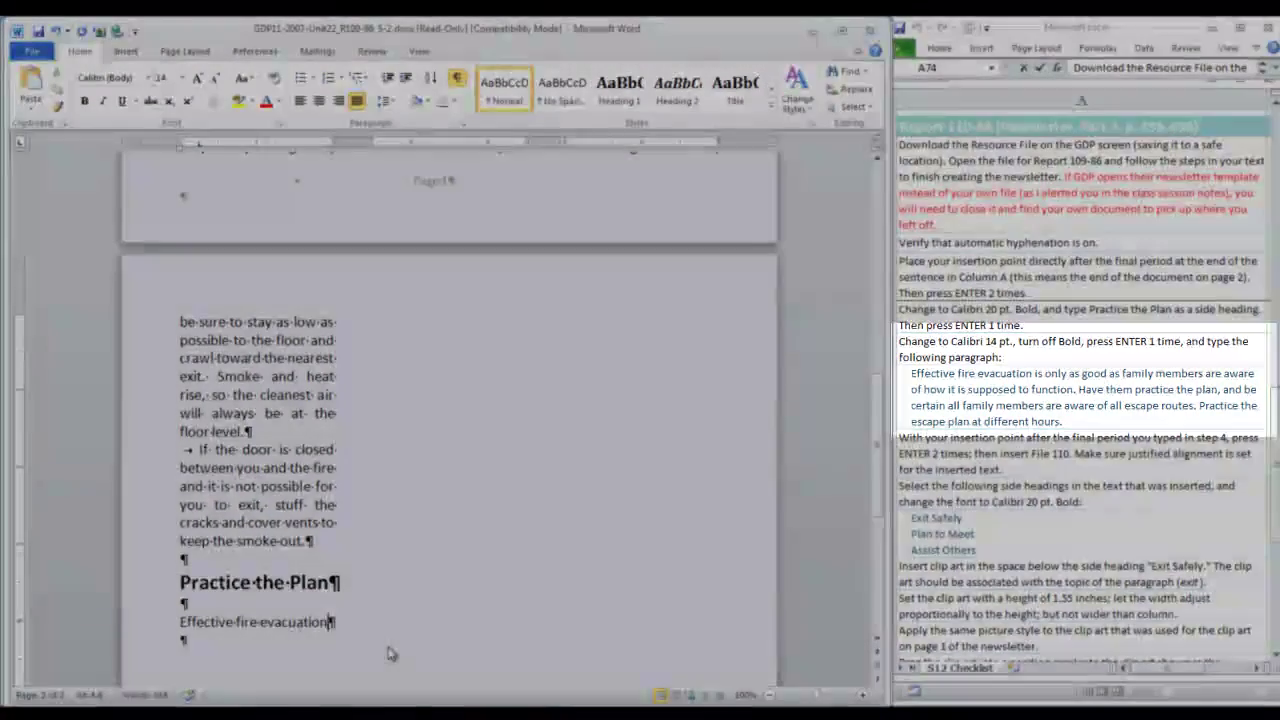
pyautogui.scroll(-5, 391, 660)
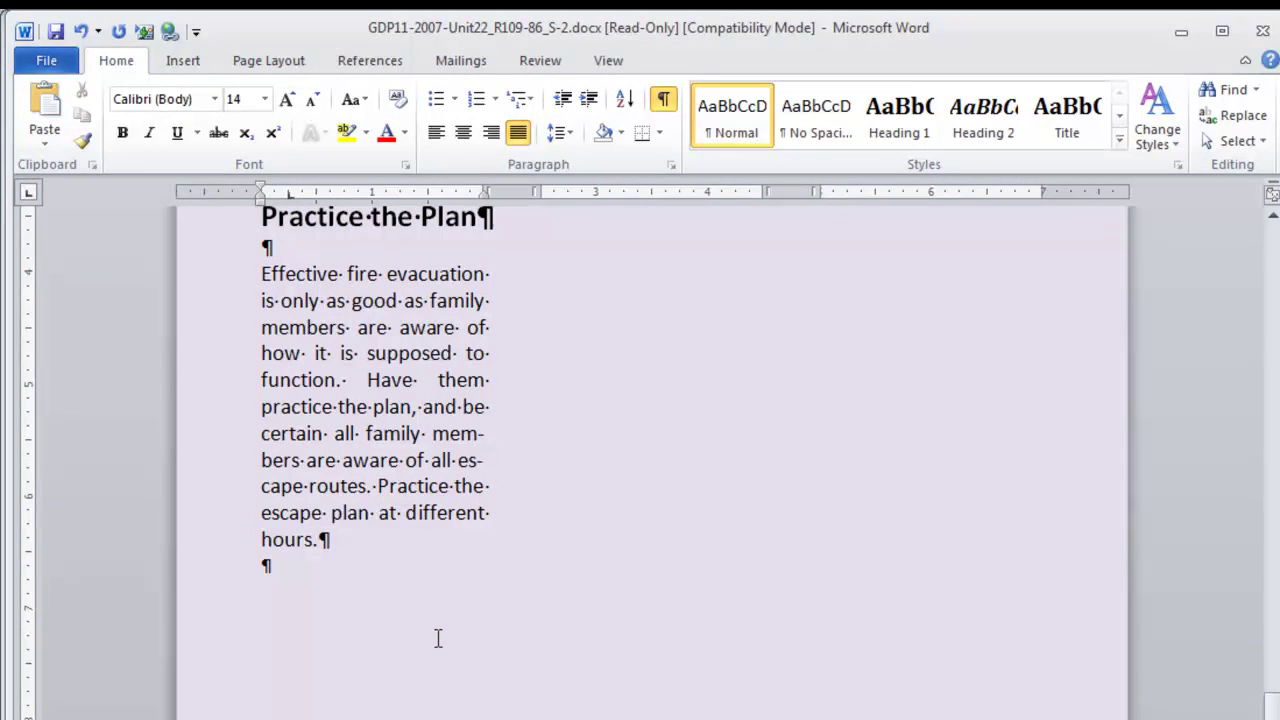
# After two blank lines, insert the text of File 110.docx from the 119-GDP11e-Docs folder
pyautogui.press('Return')
pyautogui.press('Return')
pyautogui.click(199, 63)
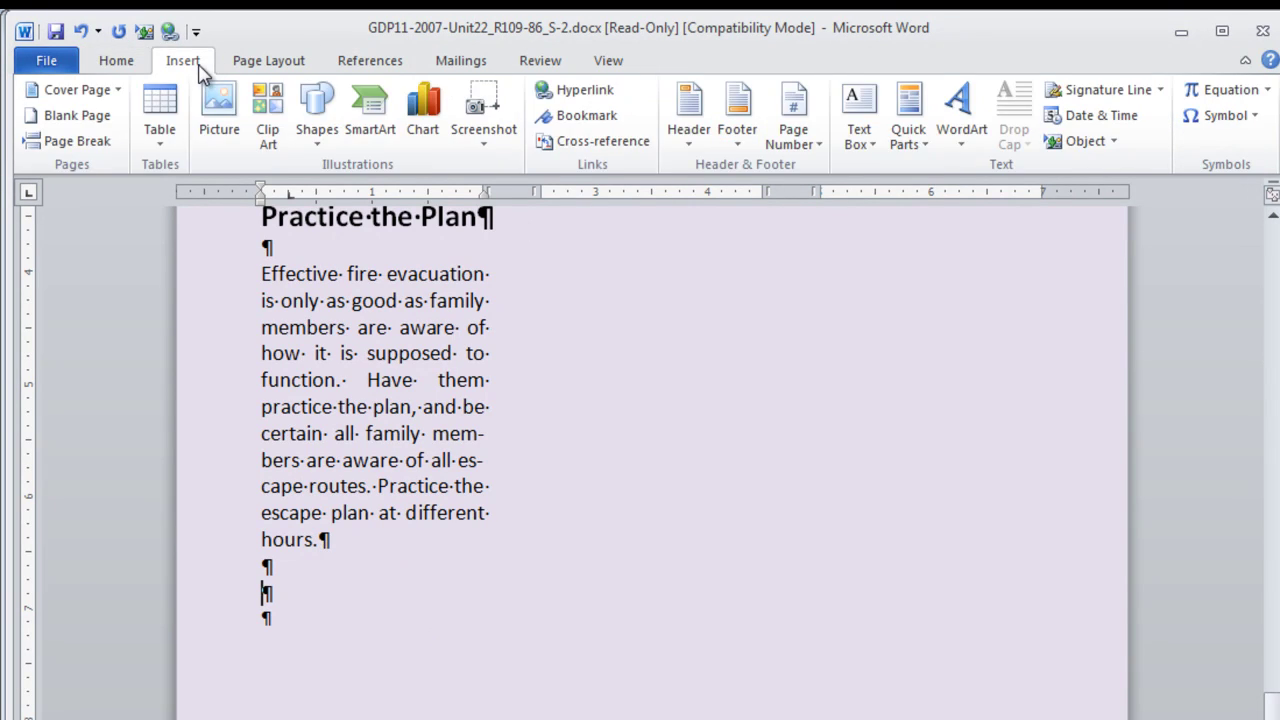
pyautogui.click(1115, 143)
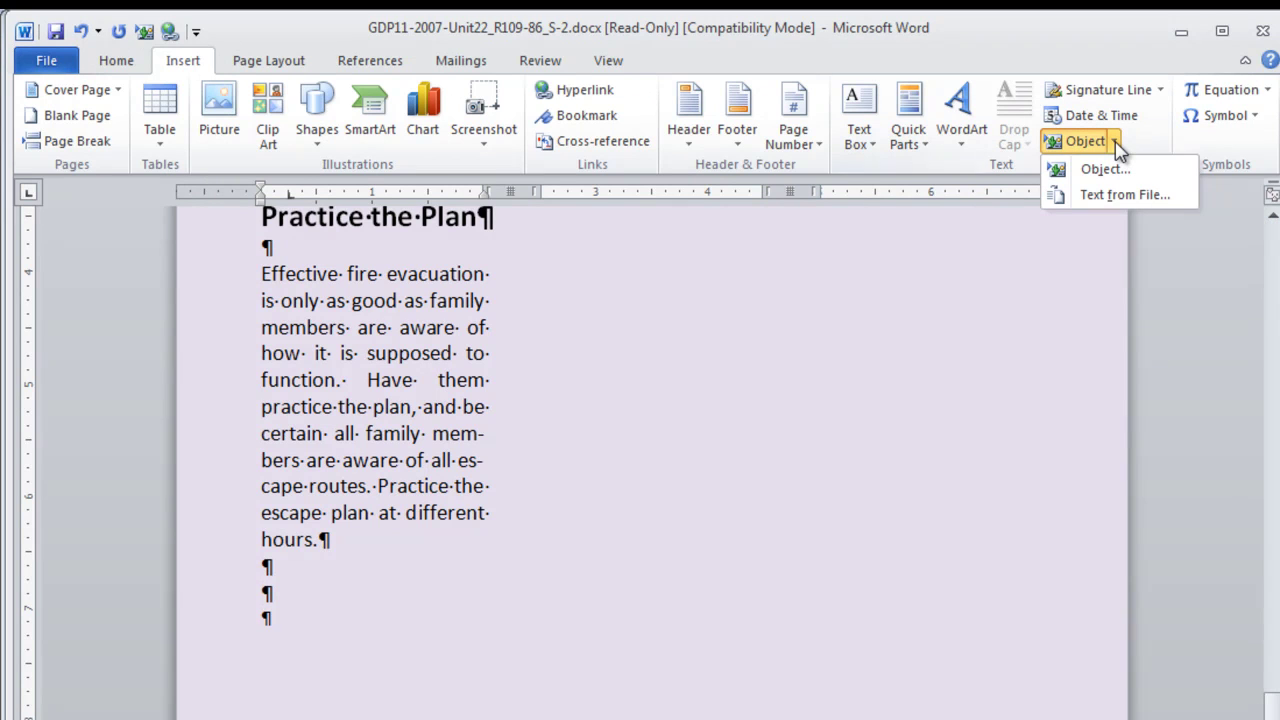
pyautogui.click(1112, 196)
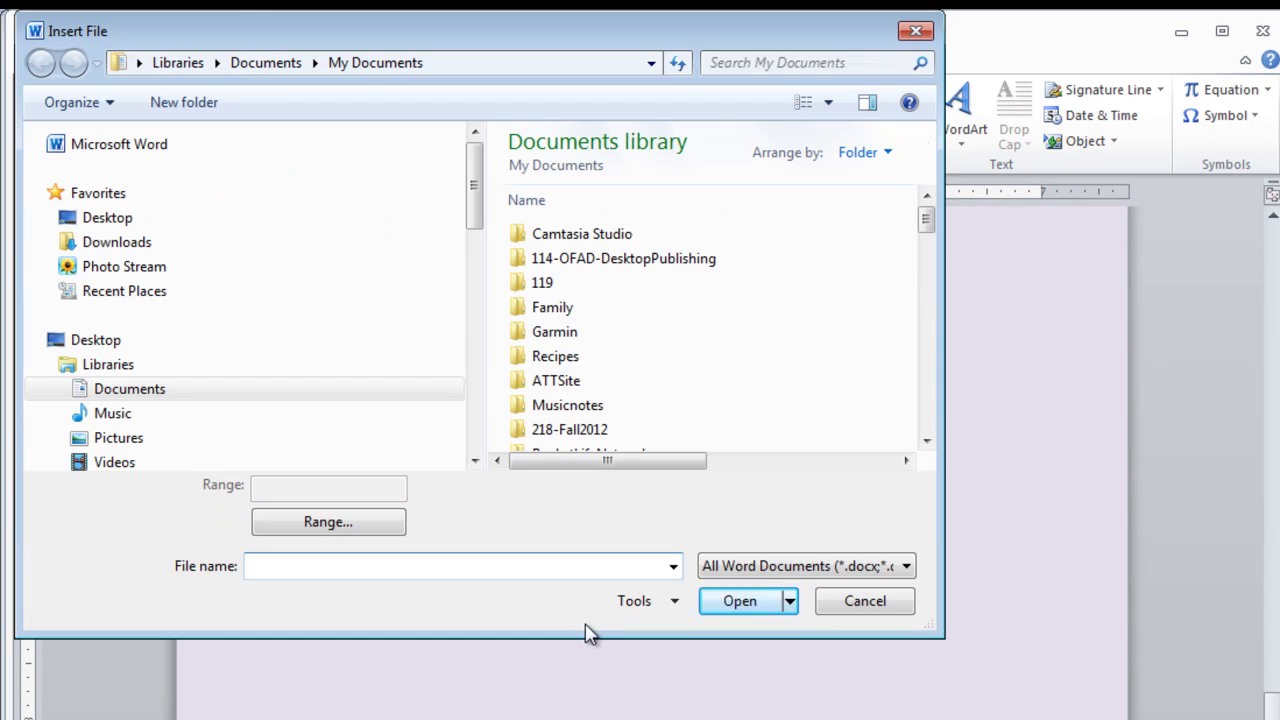
pyautogui.doubleClick(560, 283)
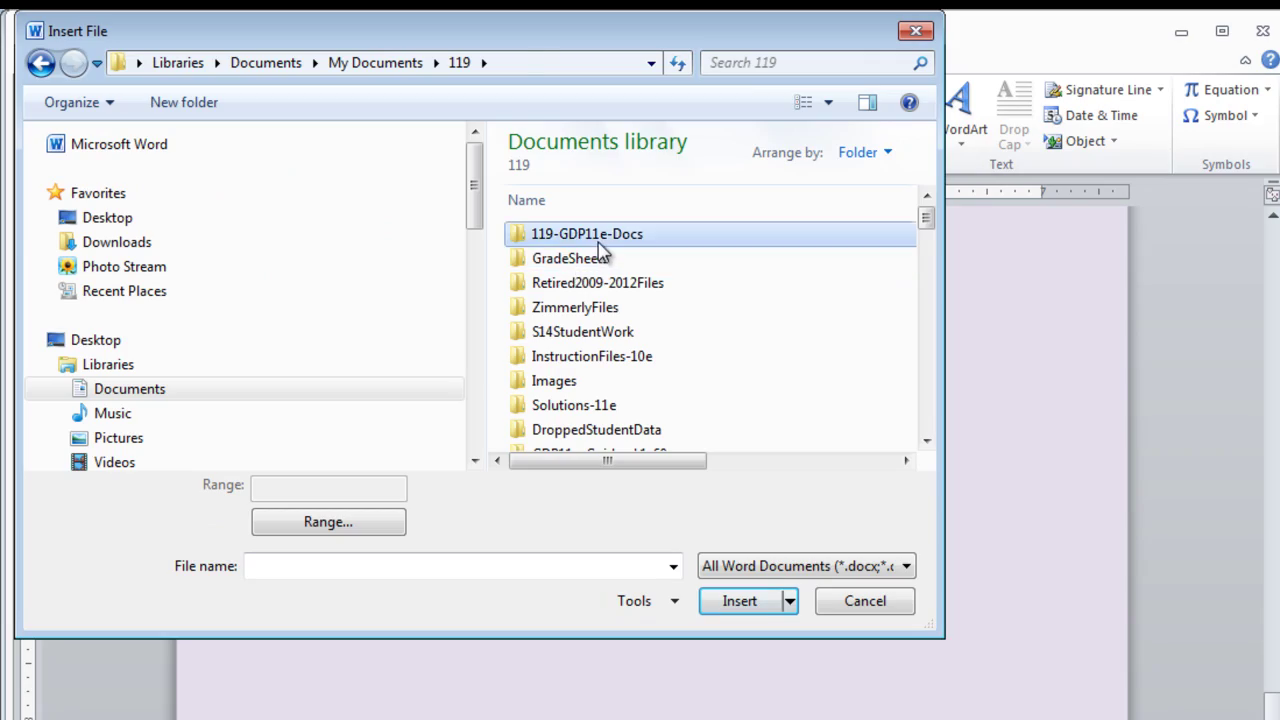
pyautogui.doubleClick(596, 236)
pyautogui.click(588, 335)
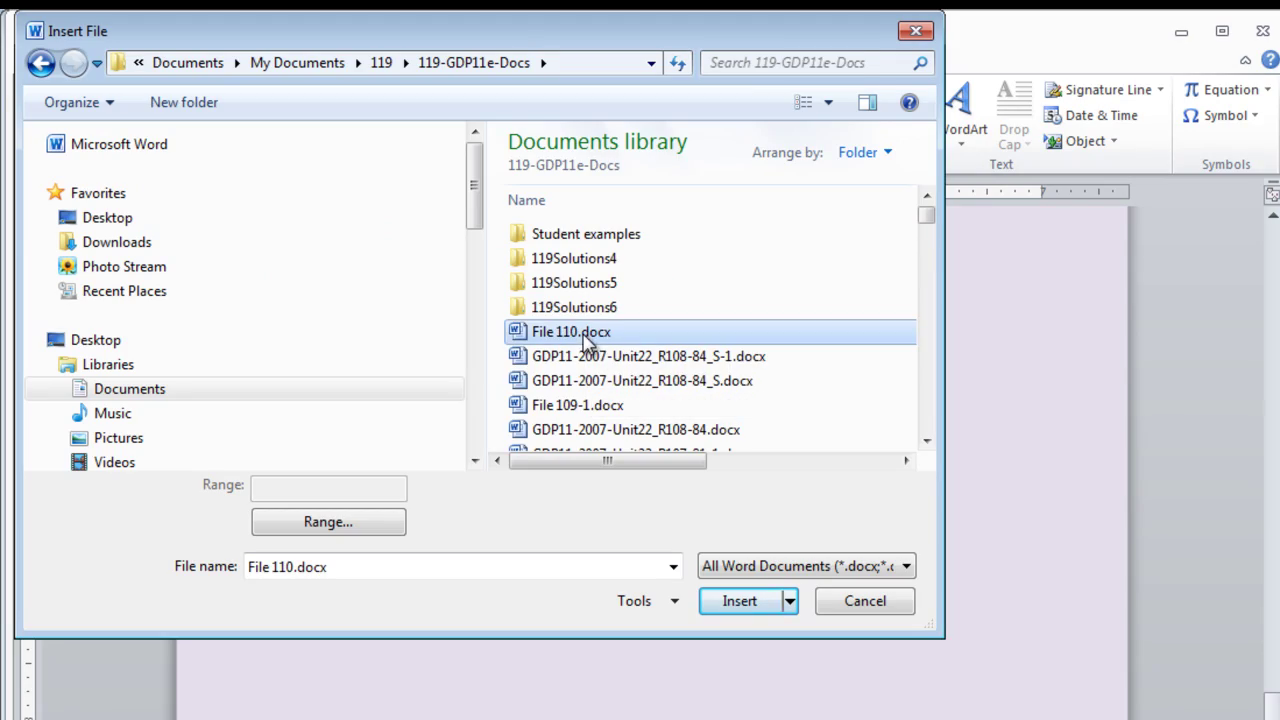
pyautogui.click(740, 601)
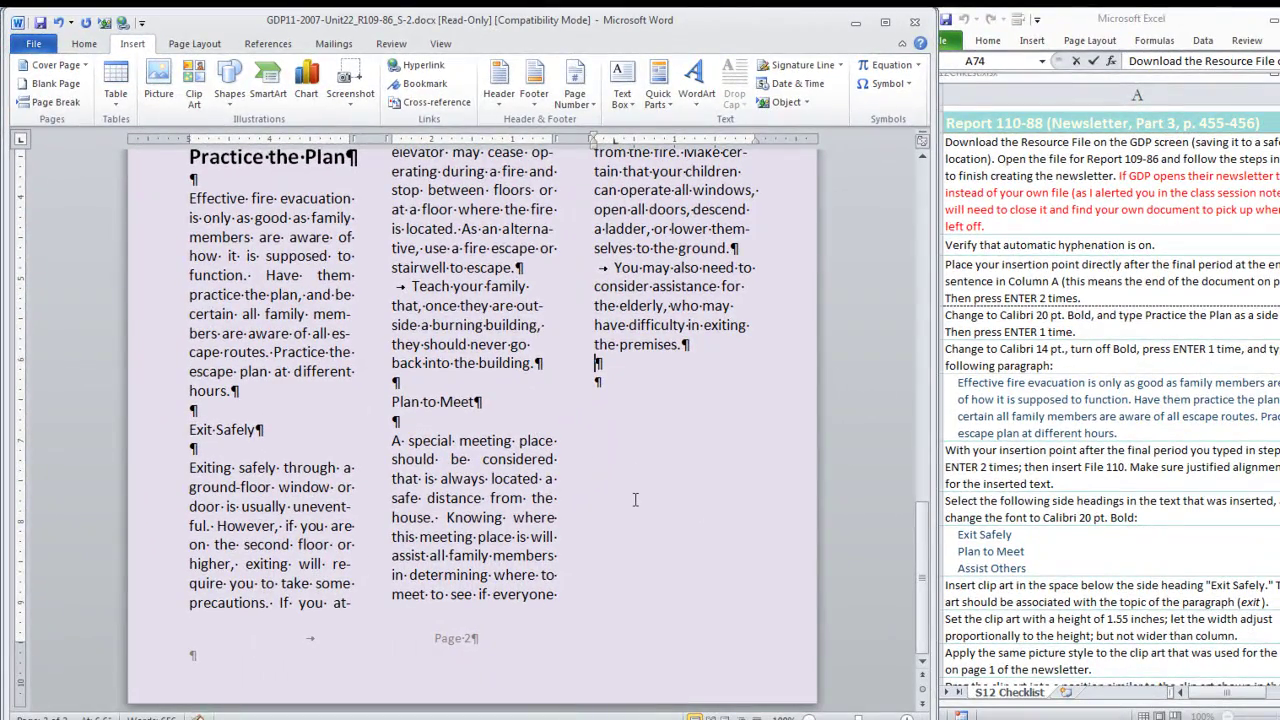
# Justify the inserted File 110 text
pyautogui.scroll(2, 634, 499)
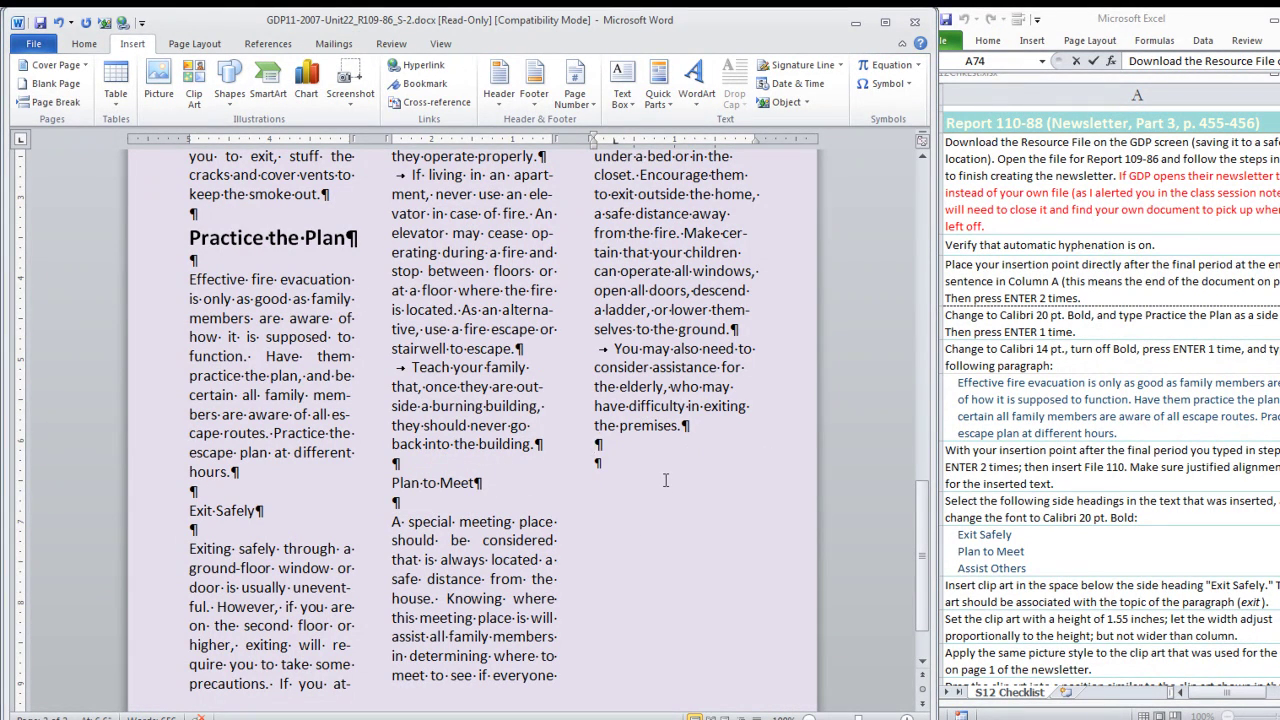
pyautogui.keyDown('shift'); pyautogui.click(190, 515); pyautogui.keyUp('shift')
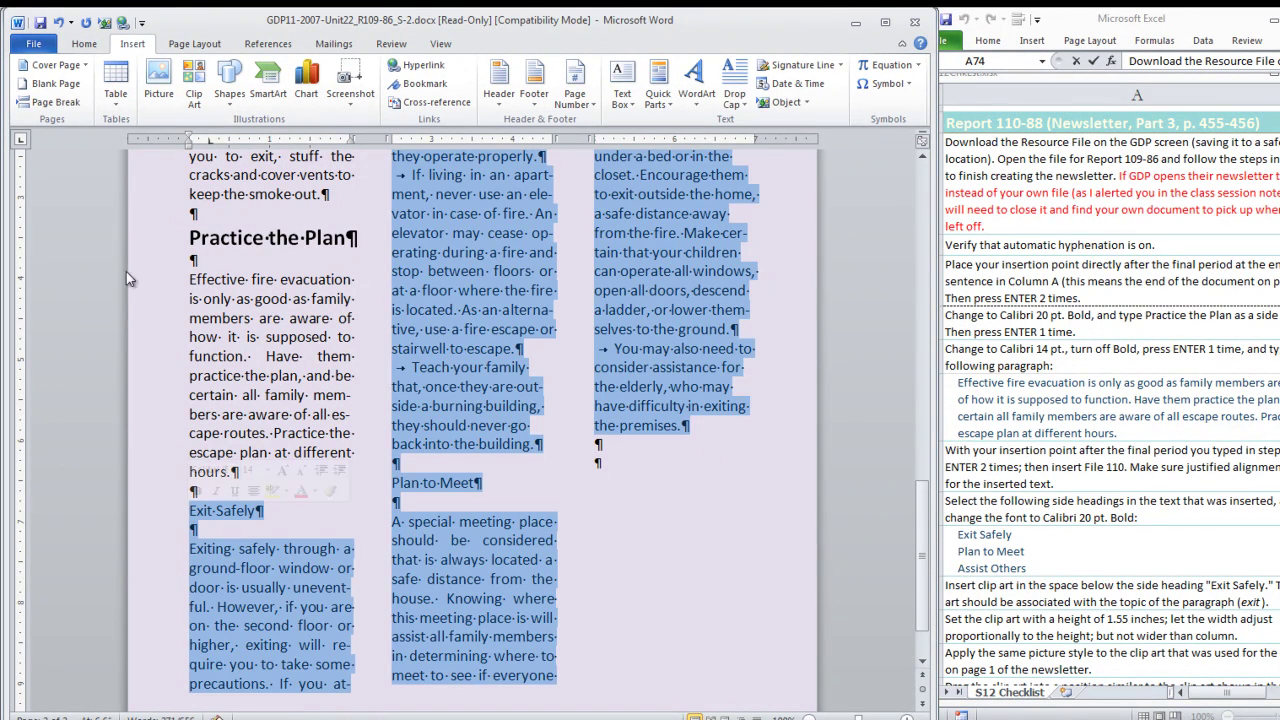
pyautogui.click(86, 44)
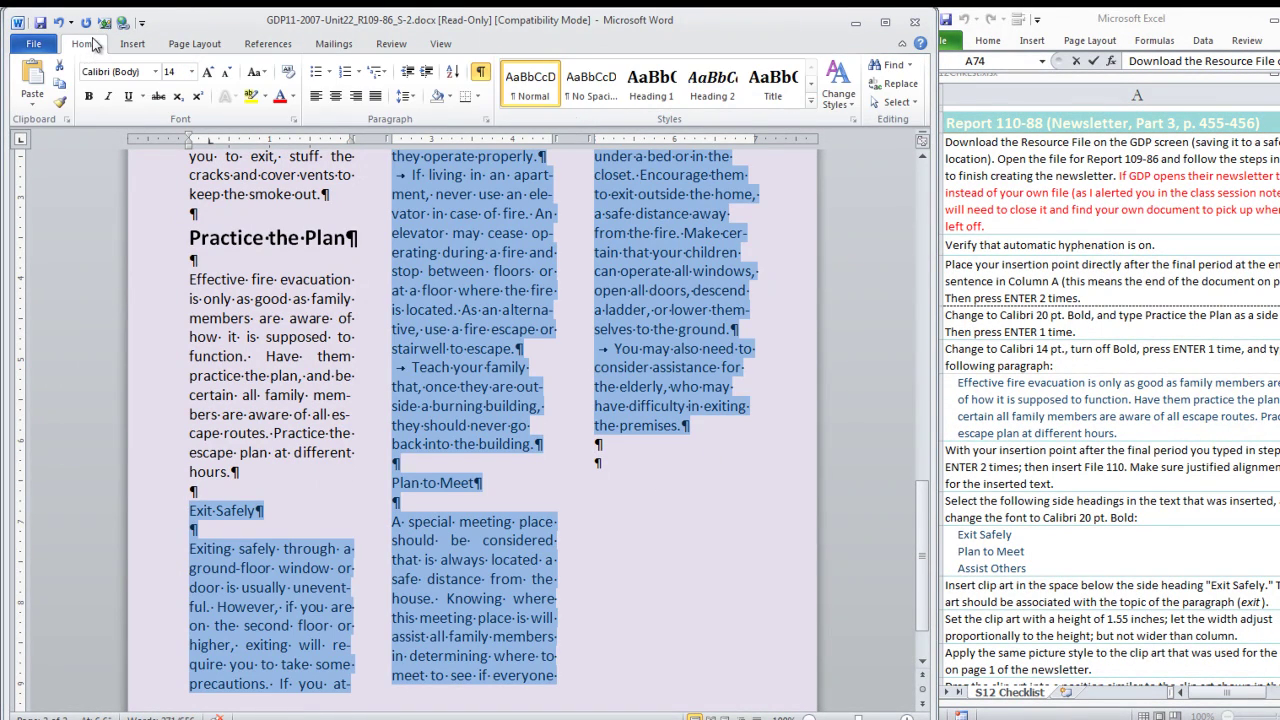
pyautogui.click(375, 96)
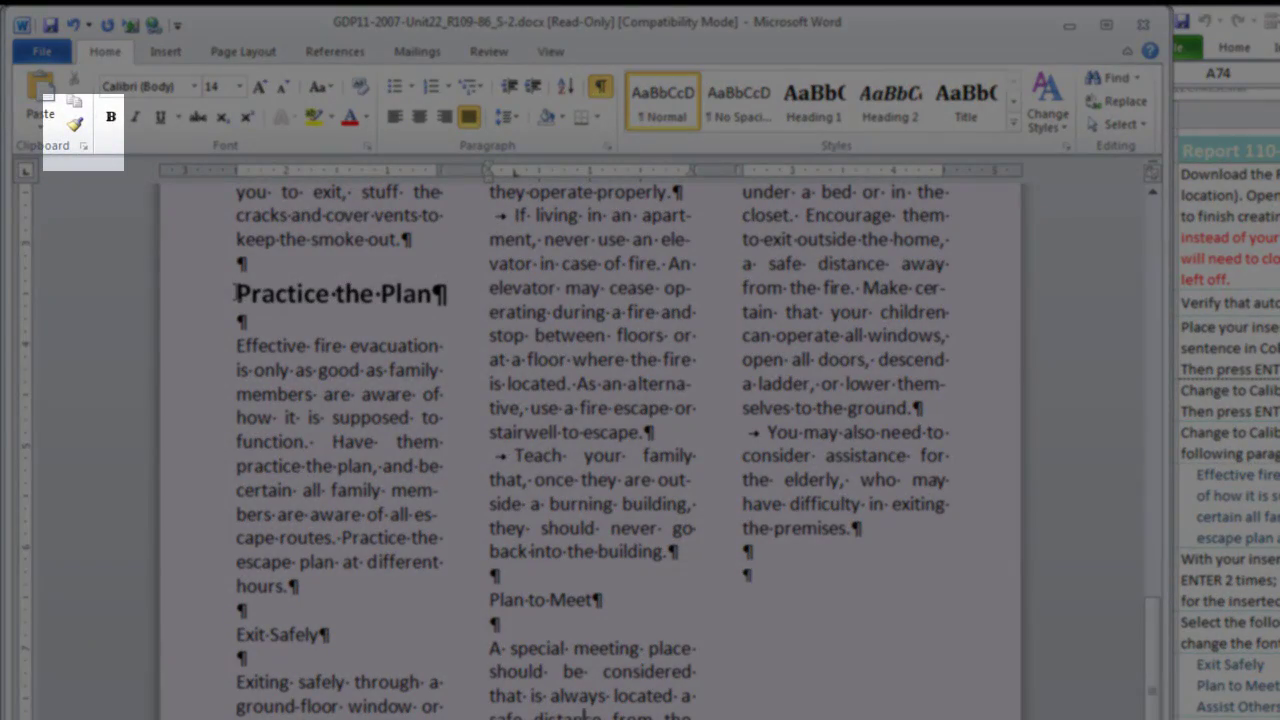
# Copy the Practice the Plan heading format to Exit Safely, Plan to Meet and Assist Others
pyautogui.moveTo(236, 293); pyautogui.dragTo(448, 293)
pyautogui.click(77, 124)
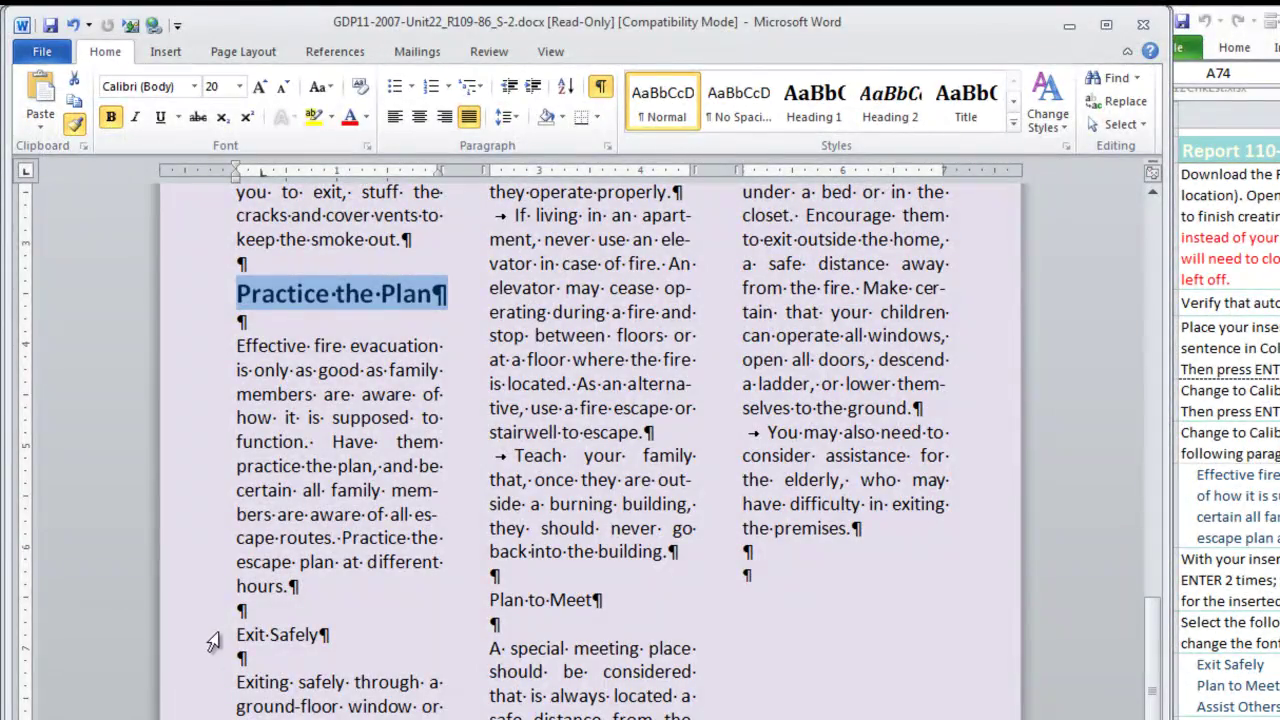
pyautogui.moveTo(234, 635); pyautogui.dragTo(324, 636)
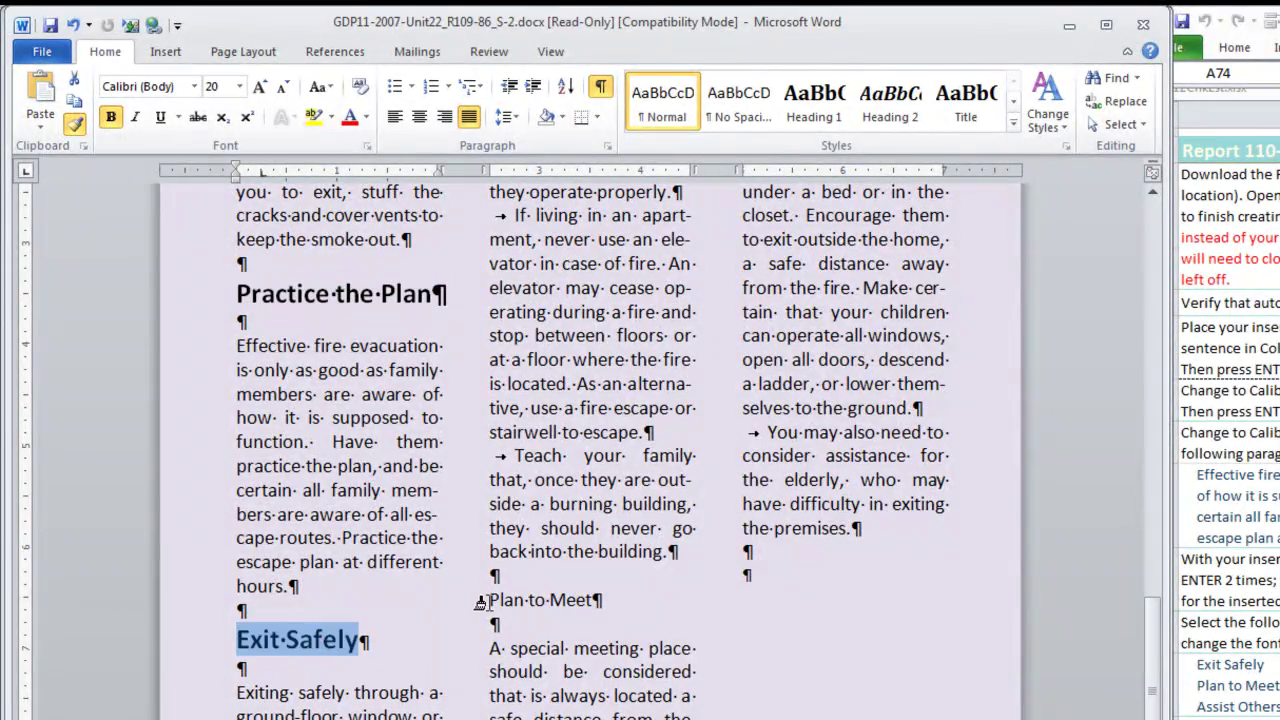
pyautogui.click(481, 602)
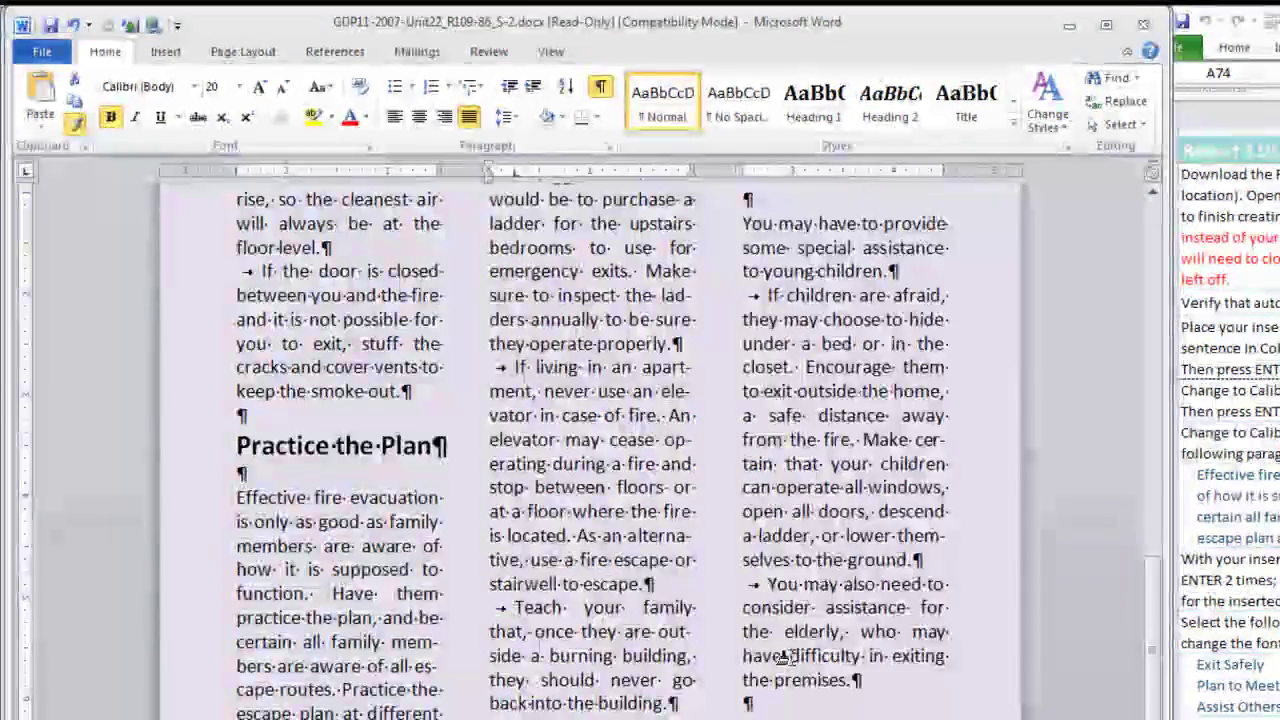
pyautogui.scroll(2, 785, 657)
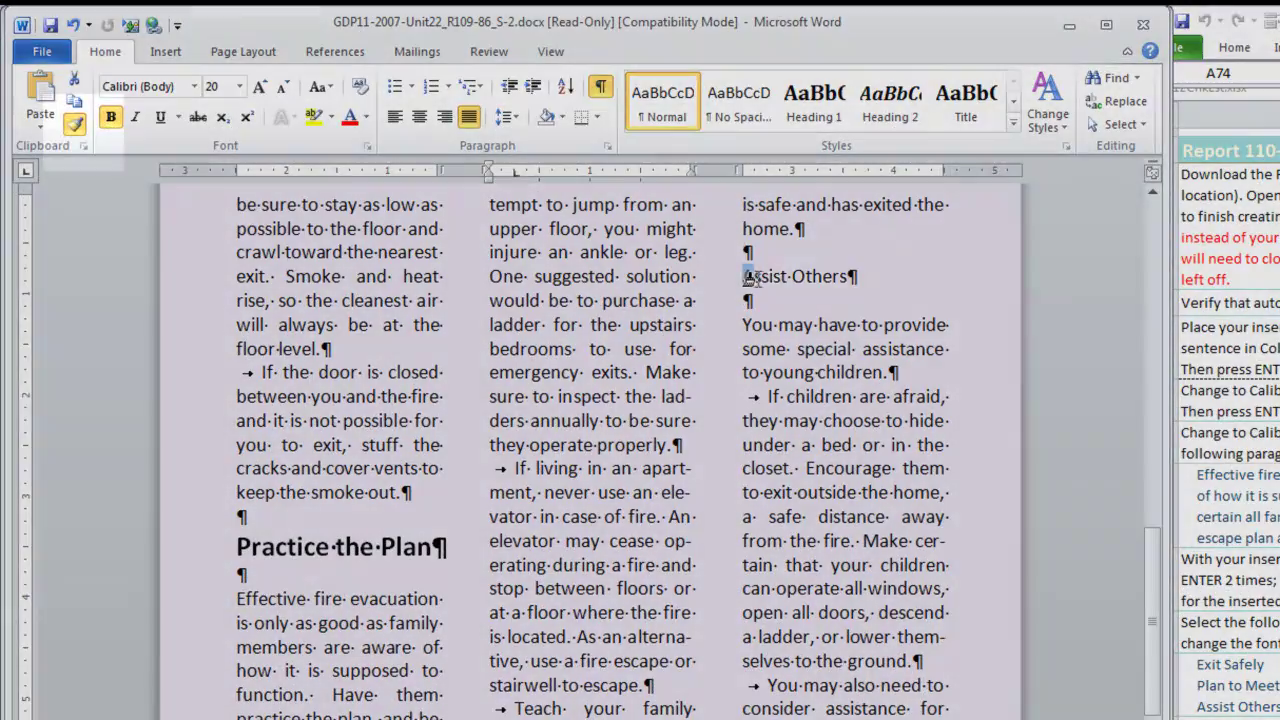
pyautogui.moveTo(743, 277); pyautogui.dragTo(905, 283)
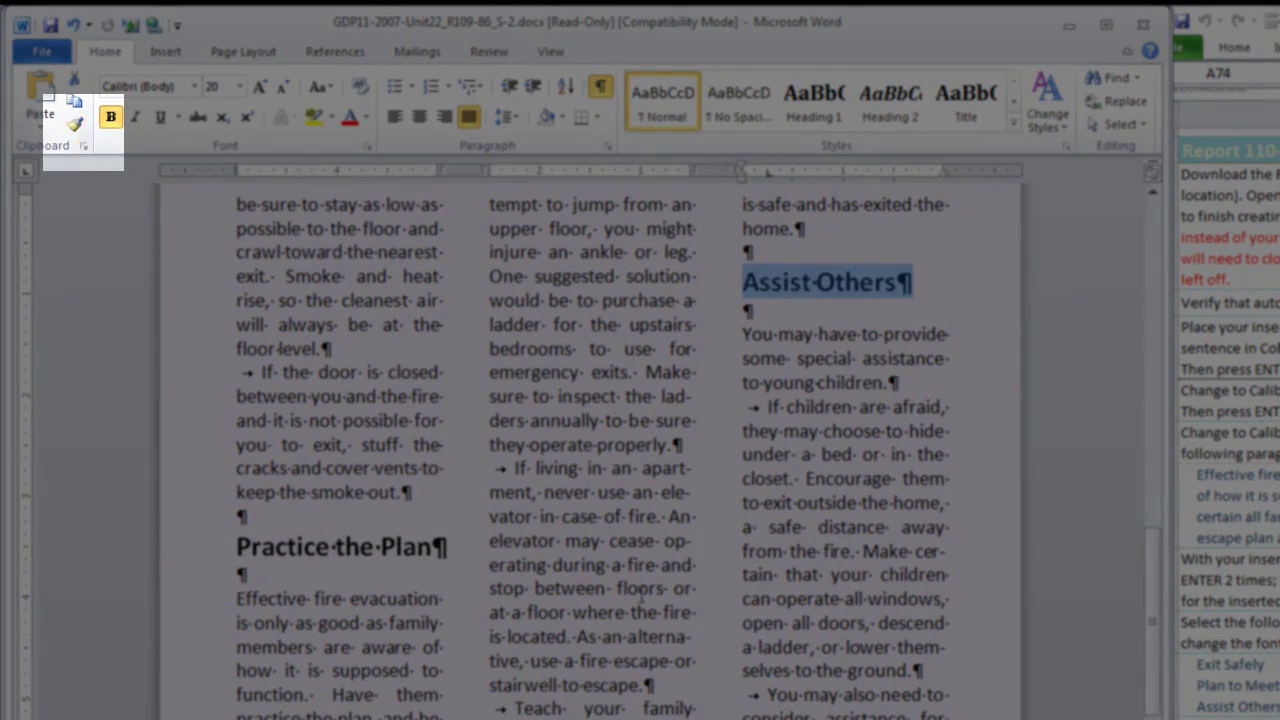
pyautogui.scroll(-1, 720, 676)
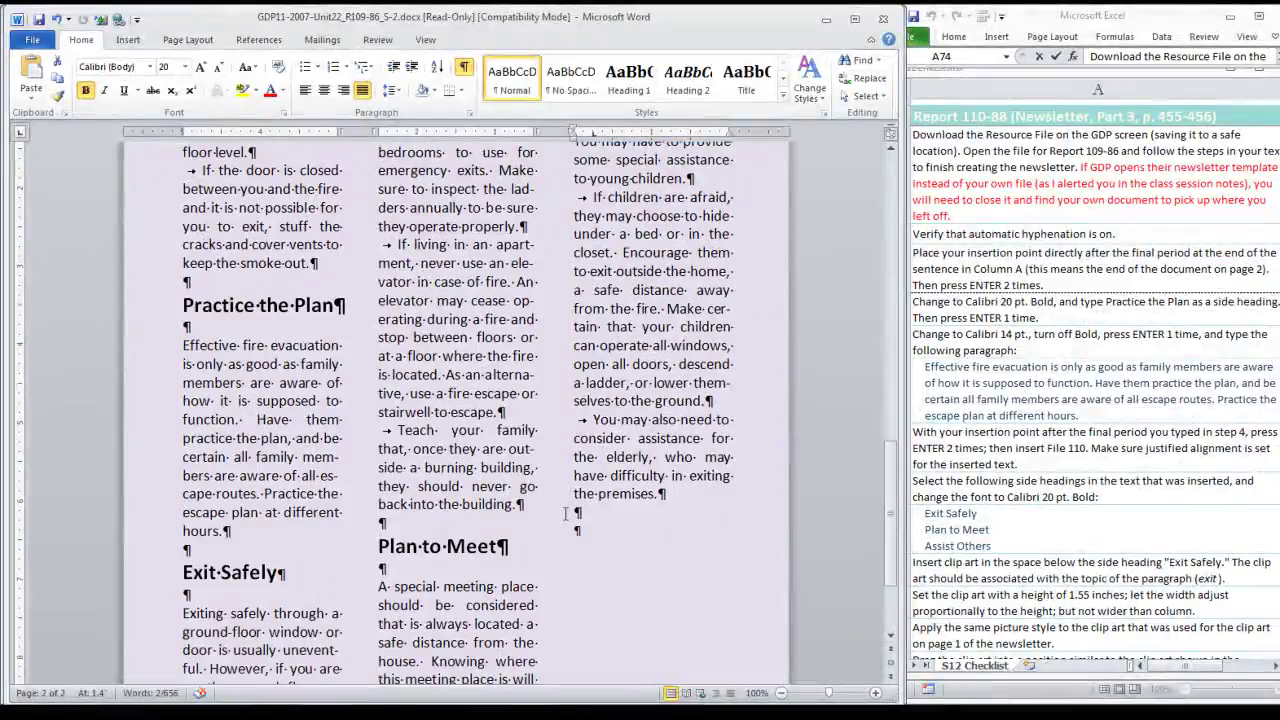
pyautogui.scroll(-1, 565, 514)
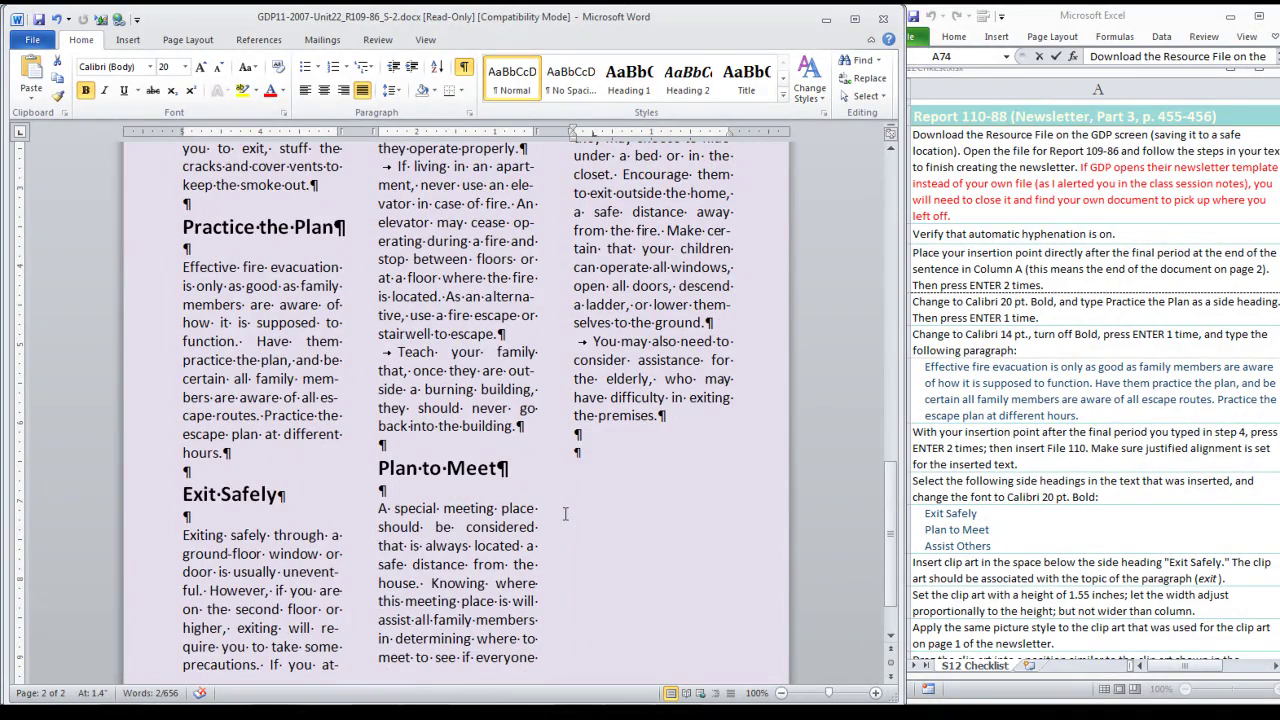
pyautogui.scroll(-1, 565, 514)
pyautogui.click(179, 441)
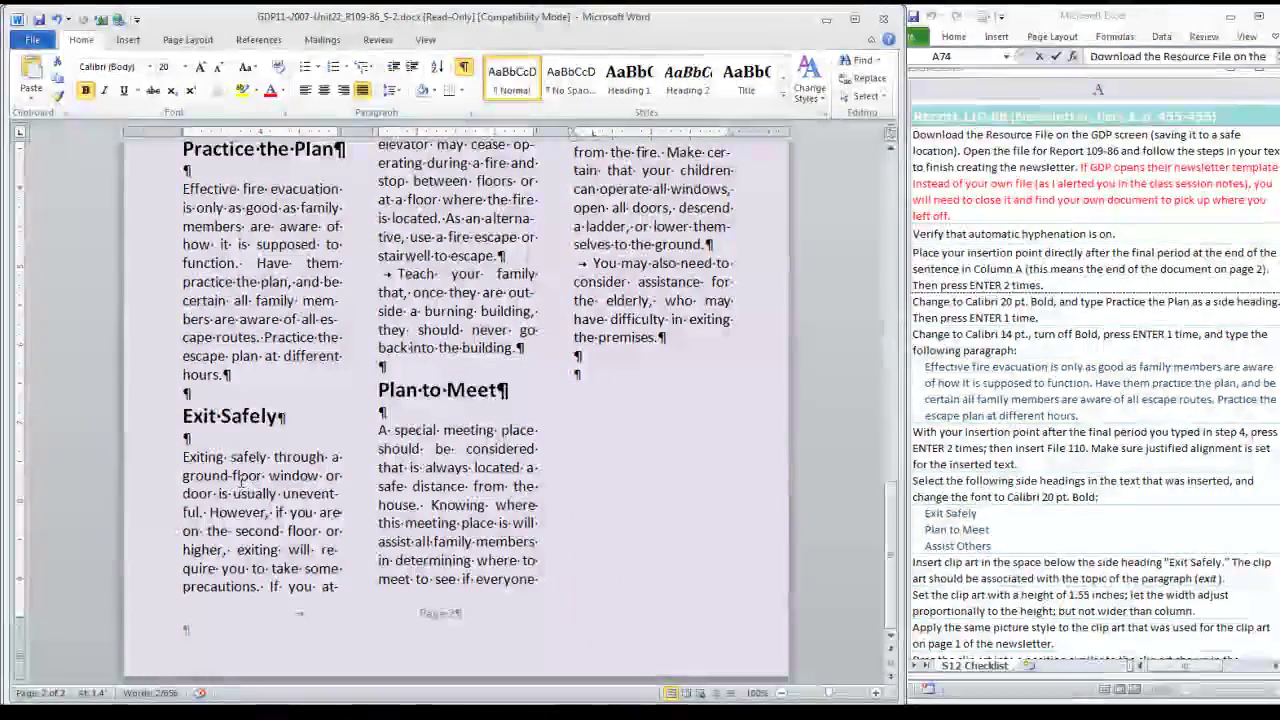
pyautogui.doubleClick(186, 439)
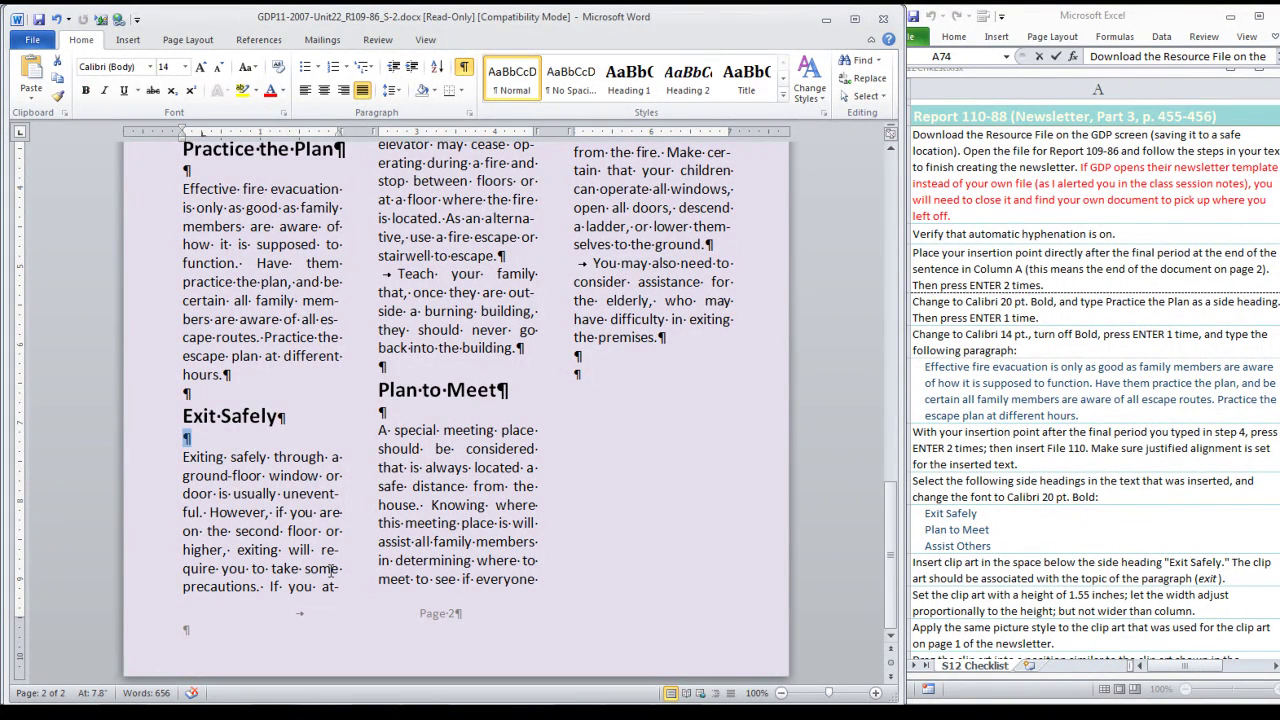
# Insert the EXIT clip art from an 'exit' search under Exit Safely, sized to 1.5 inches
pyautogui.scroll(1, 334, 566)
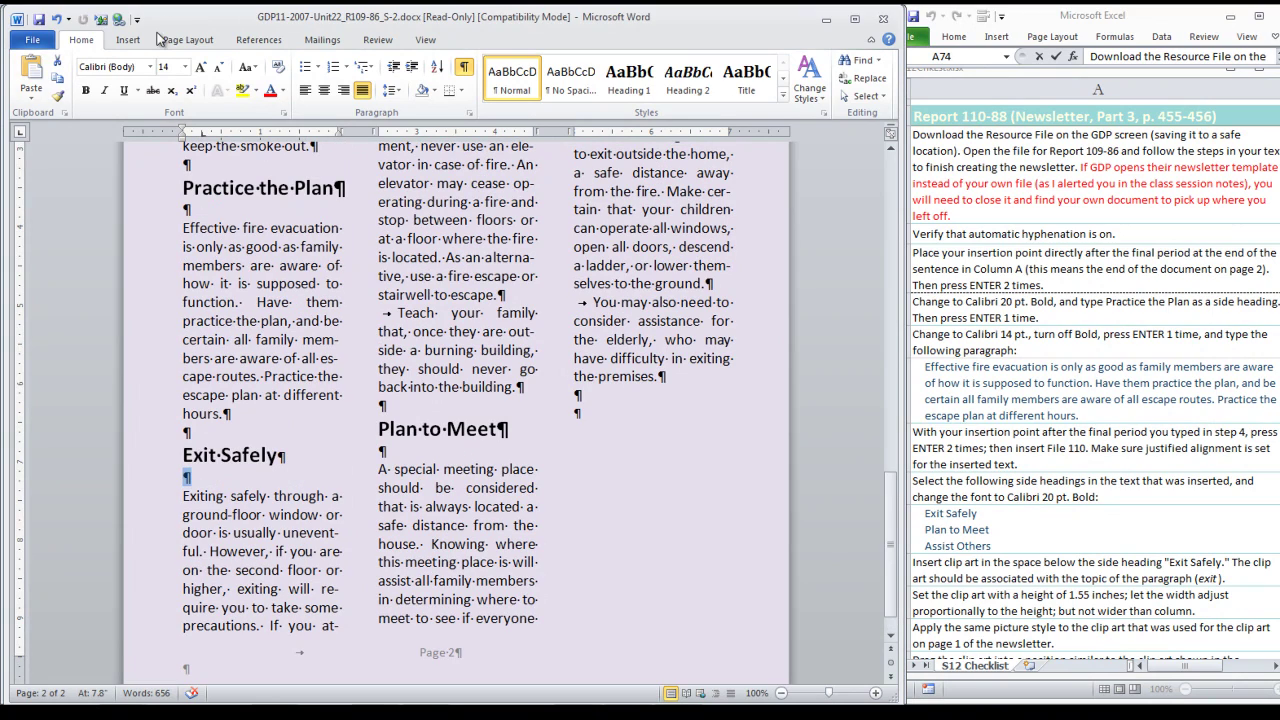
pyautogui.click(128, 40)
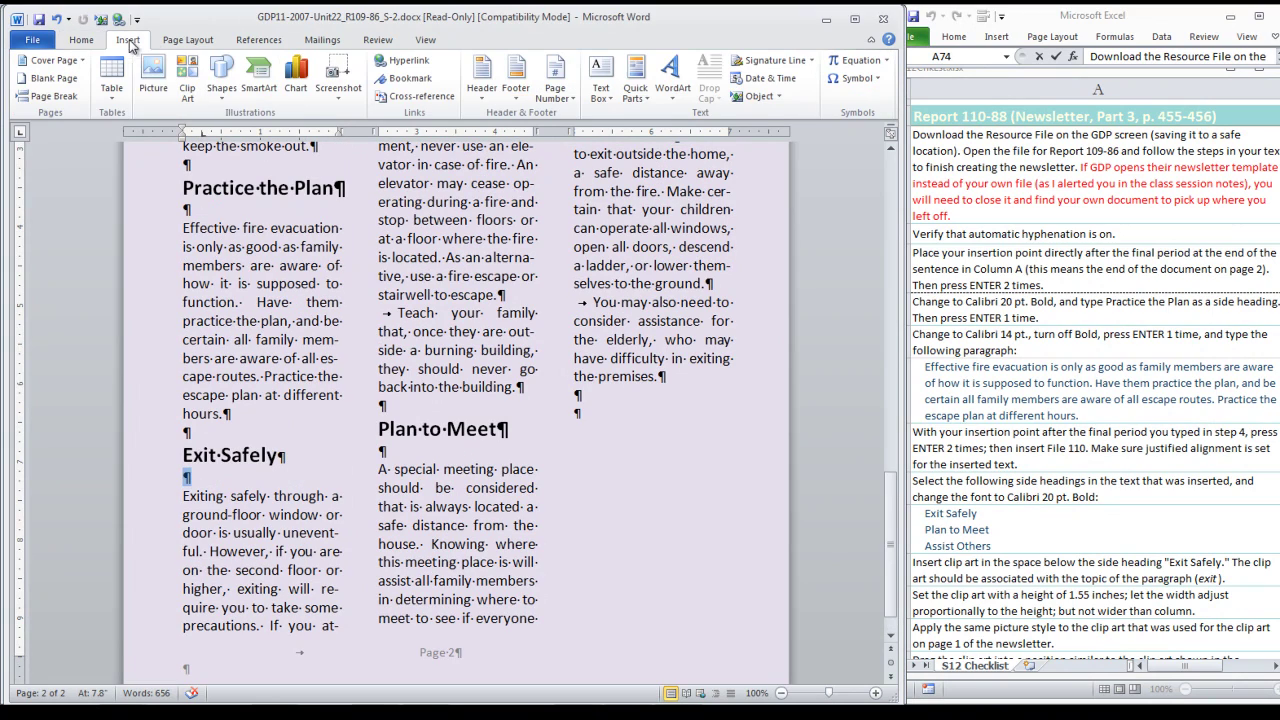
pyautogui.click(187, 80)
pyautogui.write('exit')
pyautogui.press('Return')
pyautogui.moveTo(883, 333); pyautogui.dragTo(879, 518)
pyautogui.click(730, 405)
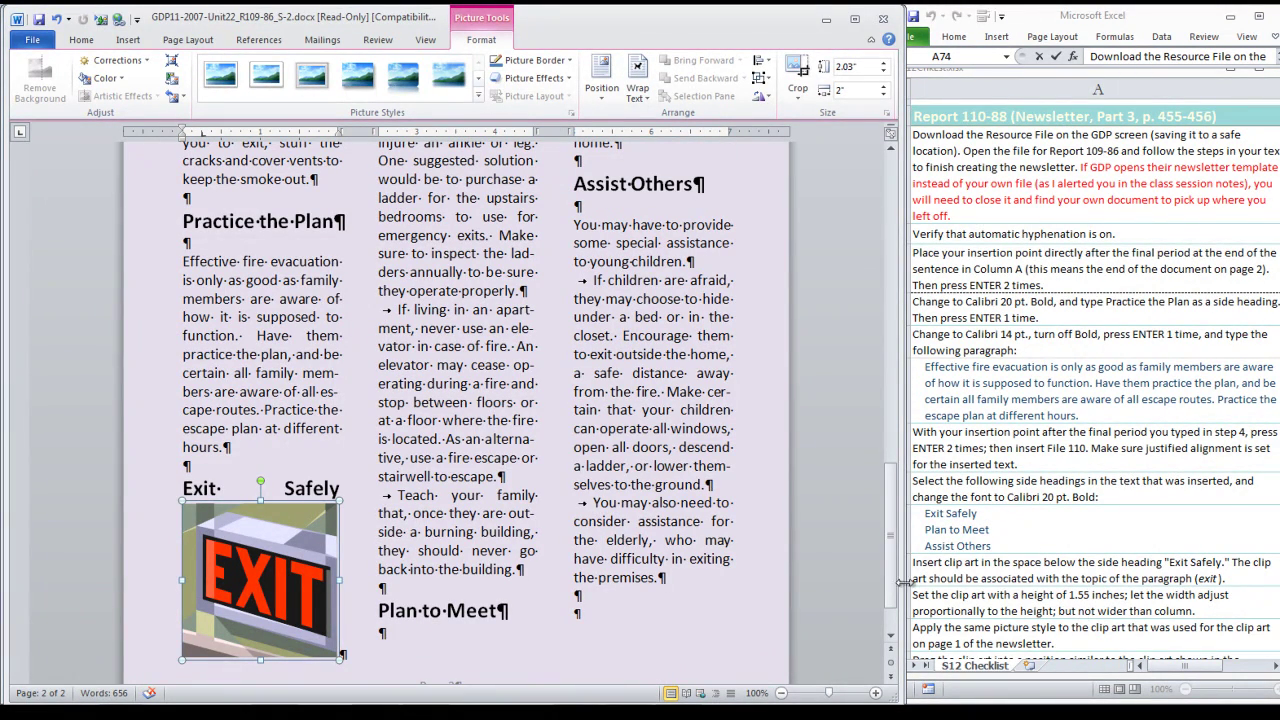
pyautogui.click(883, 72)
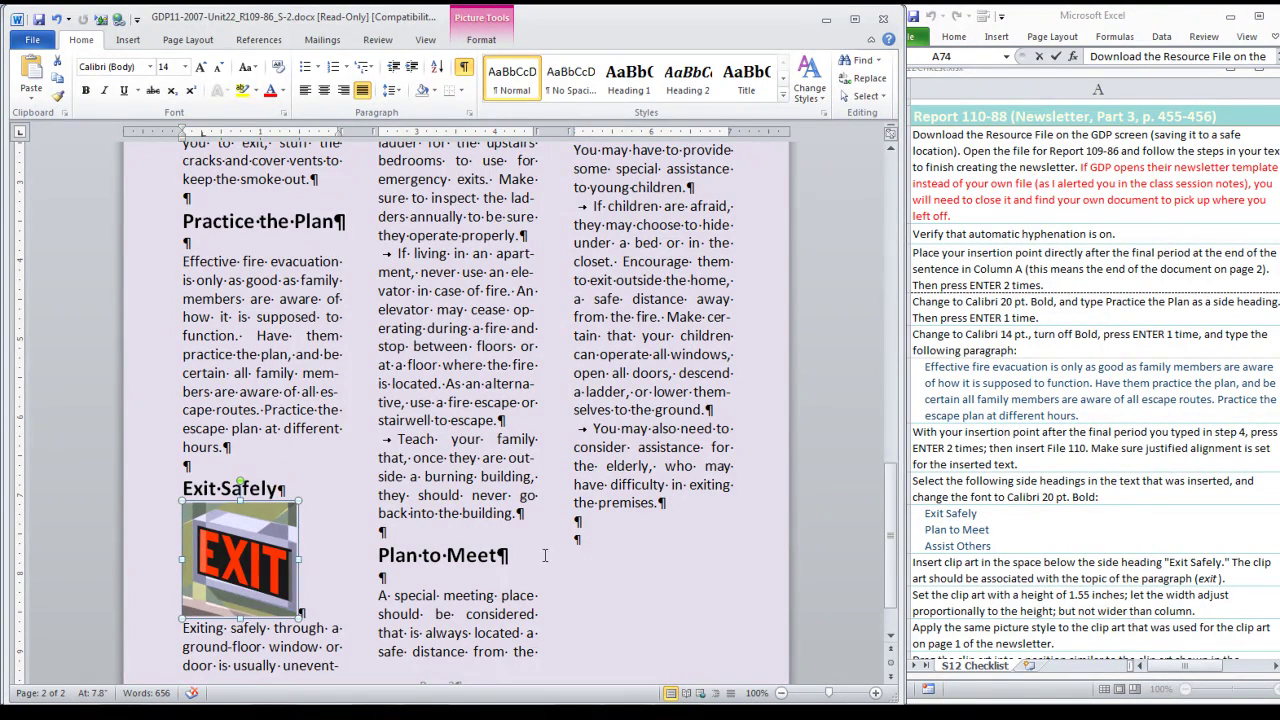
pyautogui.scroll(-2, 265, 483)
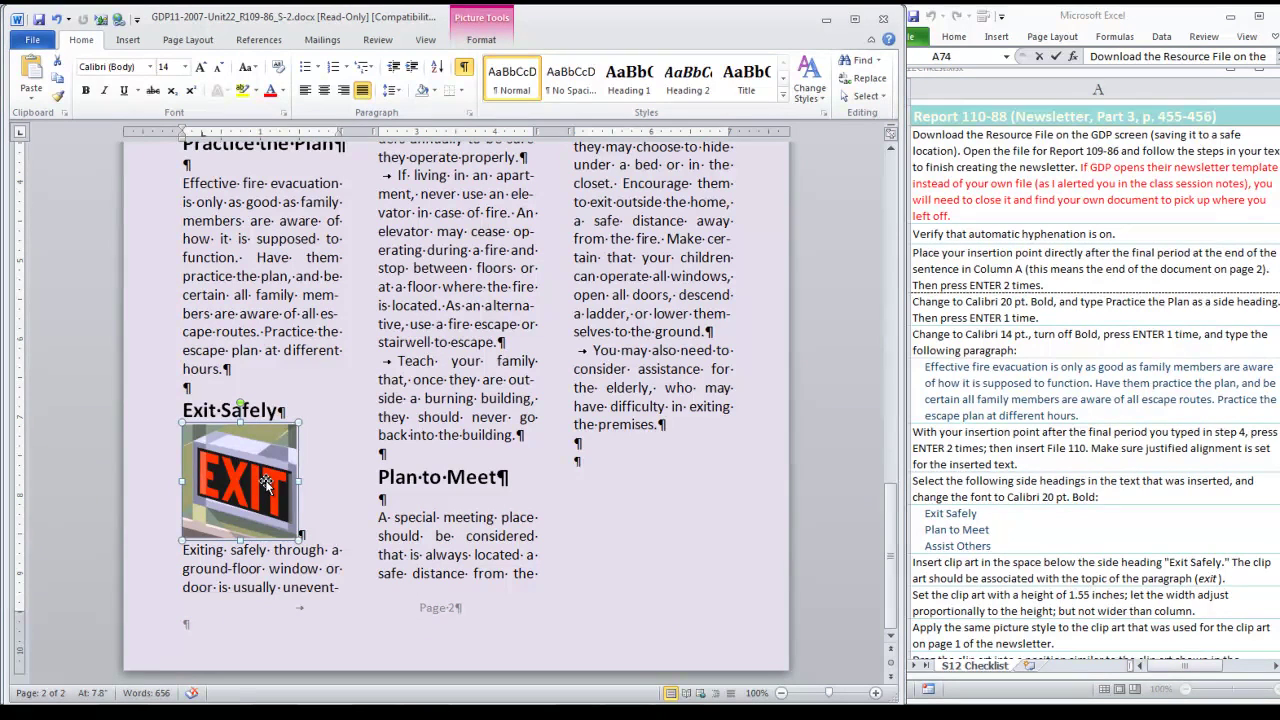
# Apply the Soft Edge Rectangle picture style to the EXIT clip art
pyautogui.click(483, 42)
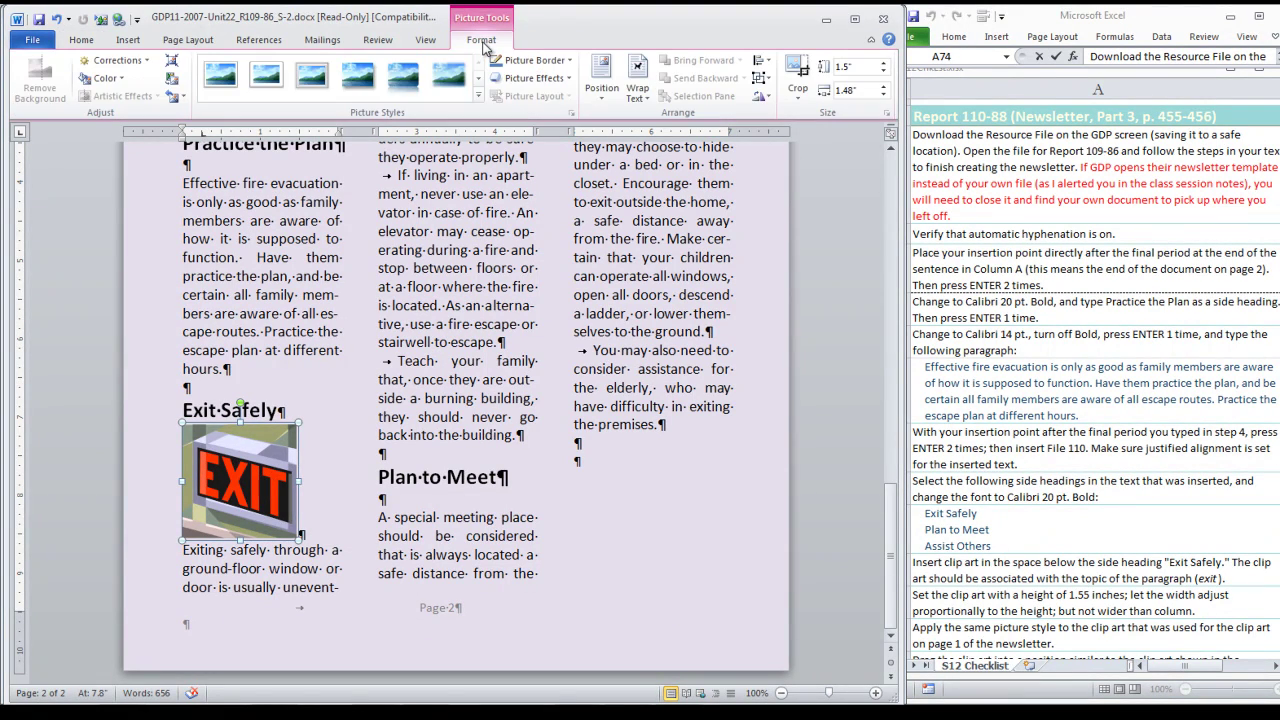
pyautogui.click(447, 82)
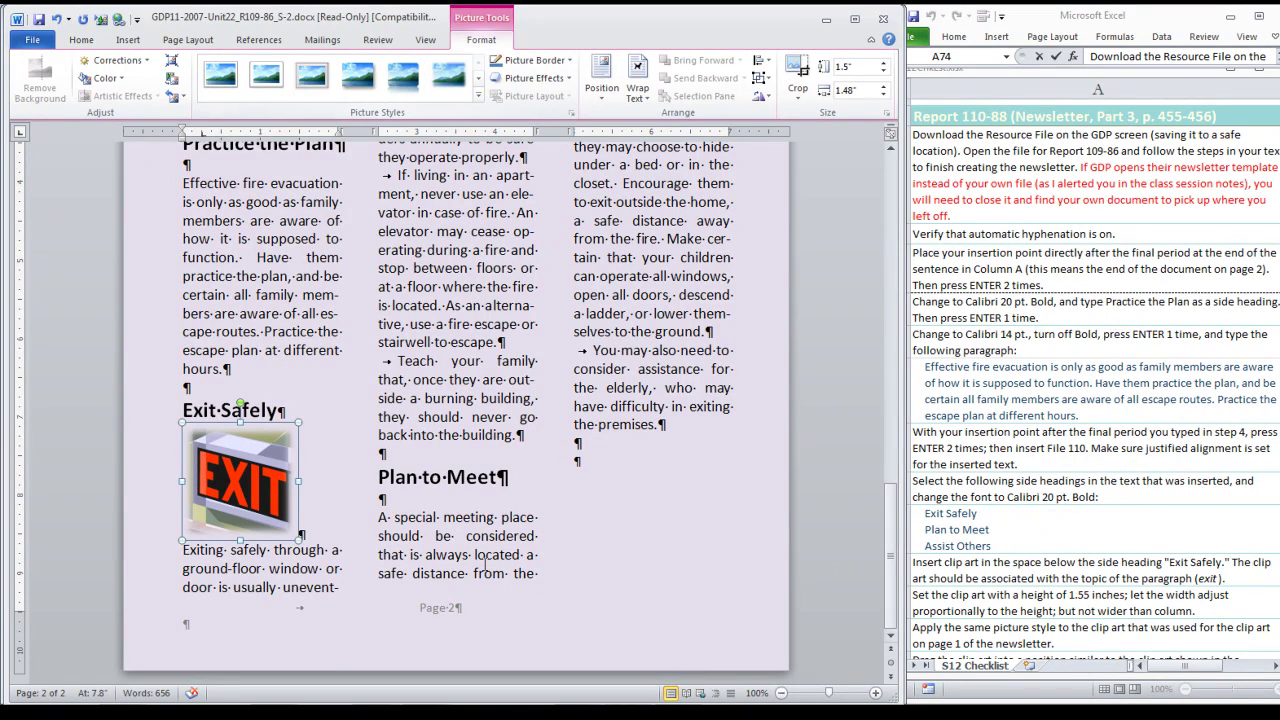
pyautogui.scroll(5, 484, 566)
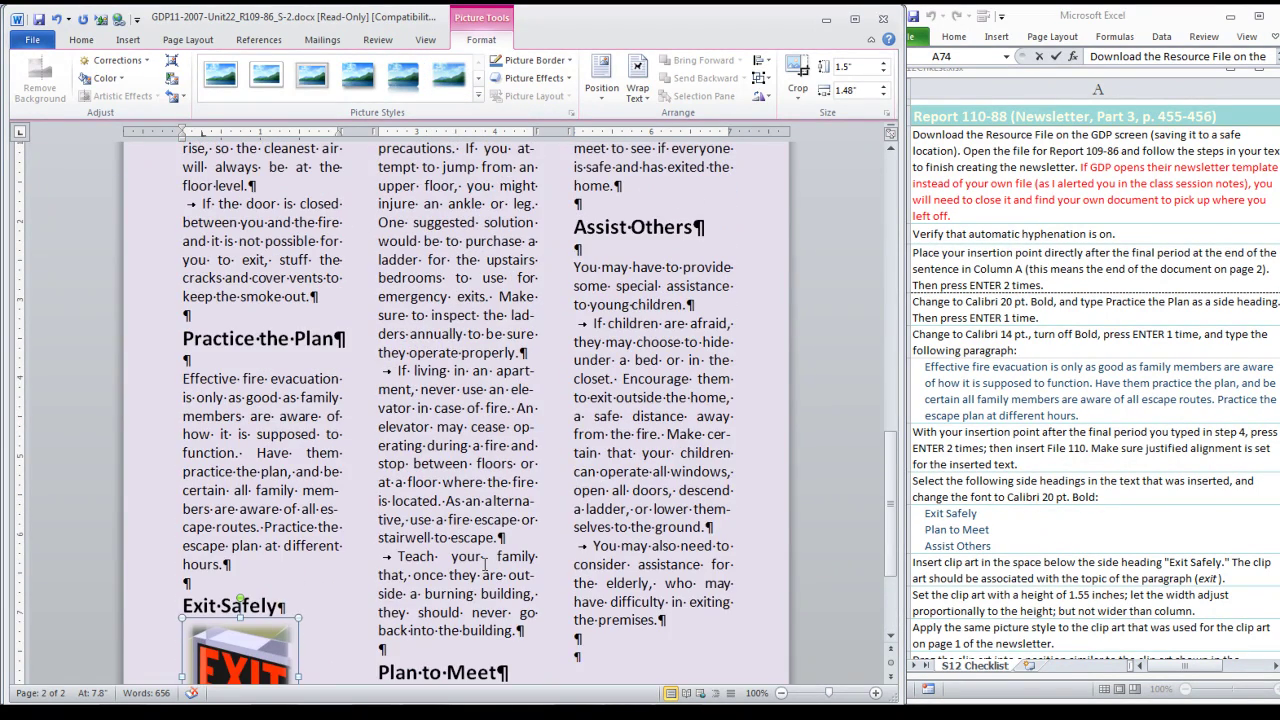
pyautogui.scroll(3, 484, 566)
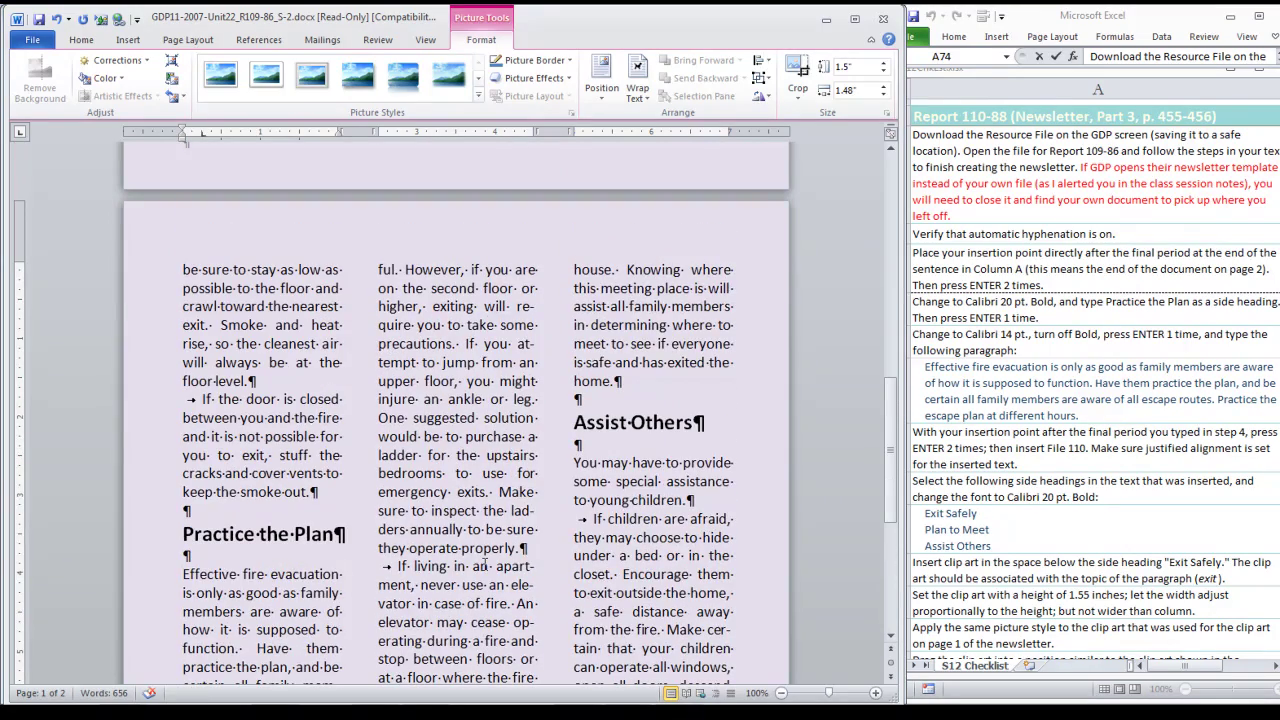
pyautogui.scroll(-4, 484, 566)
pyautogui.scroll(-4, 484, 566)
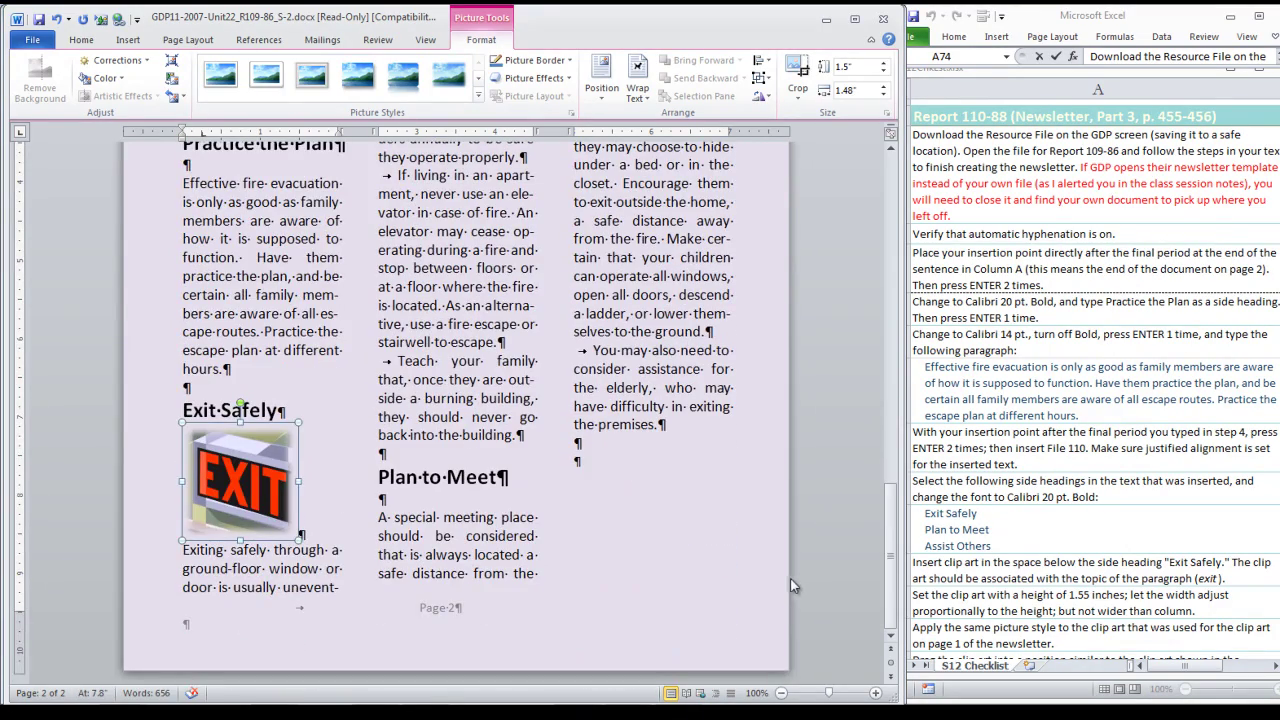
pyautogui.scroll(1, 790, 570)
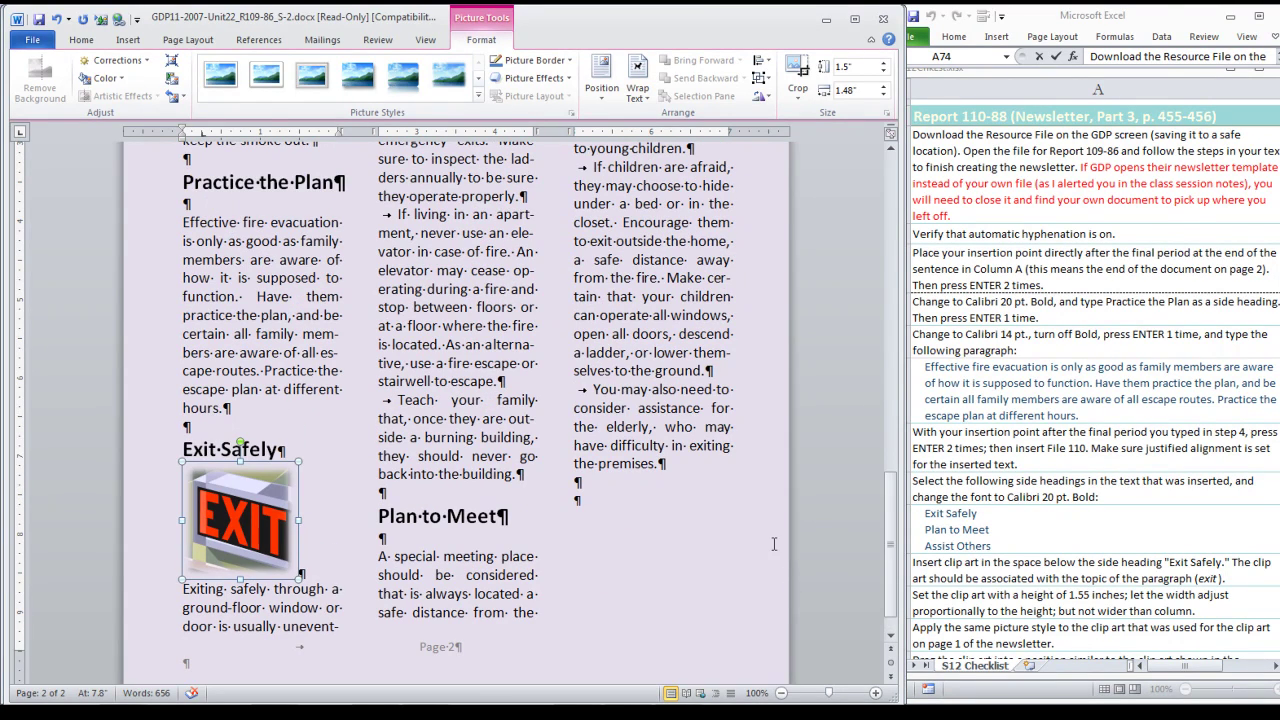
# Draw a 1.78 by 2.08 inch text box at the bottom of column C on page 2
pyautogui.click(1007, 428)
pyautogui.scroll(-3, 1007, 428)
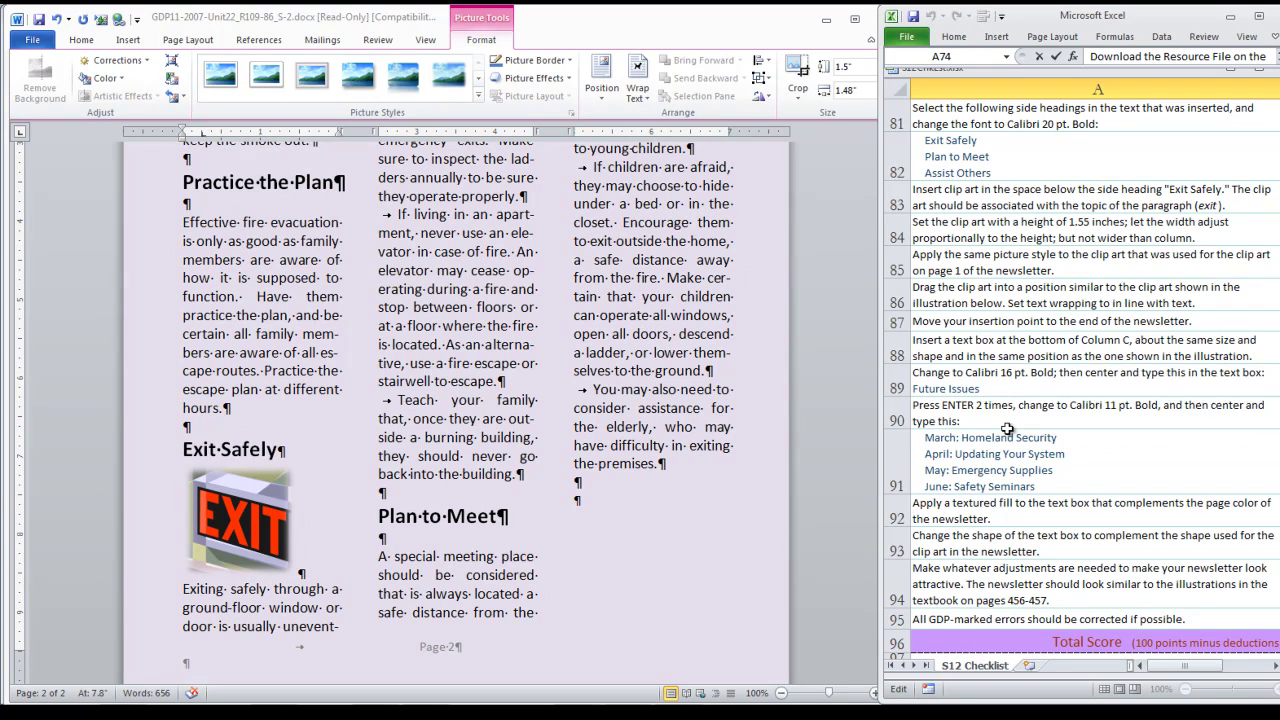
pyautogui.click(598, 511)
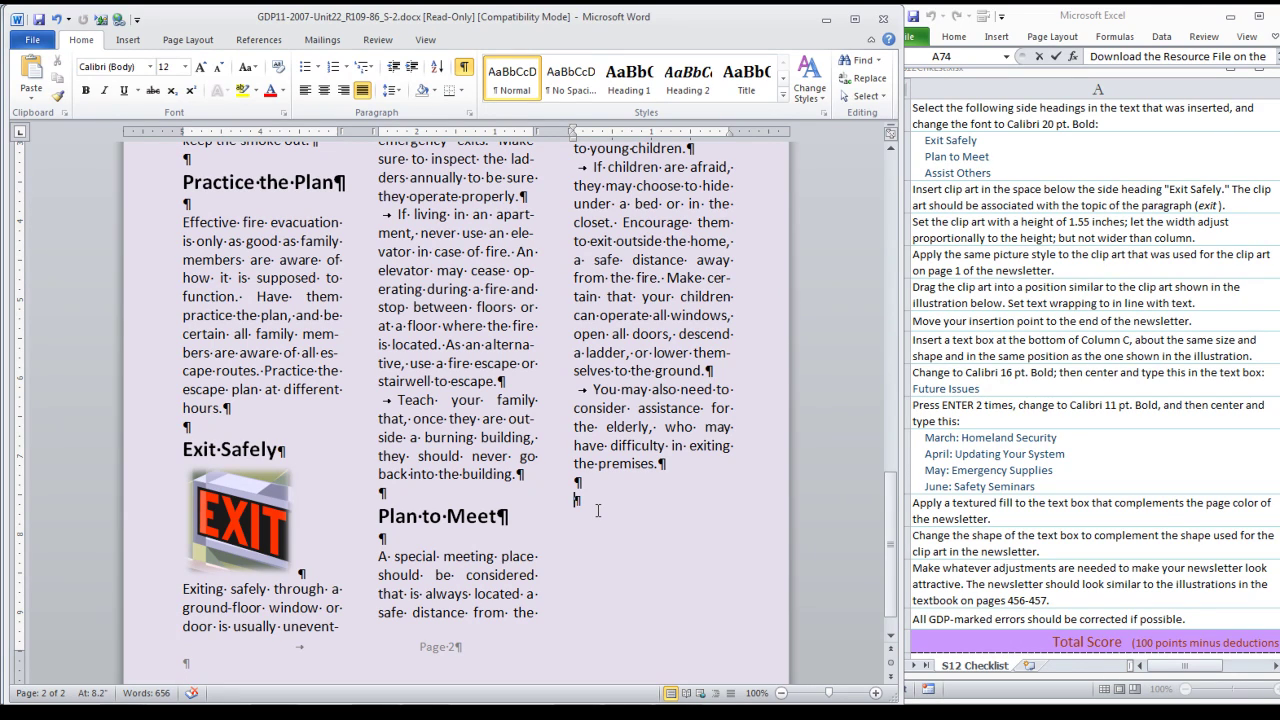
pyautogui.click(128, 39)
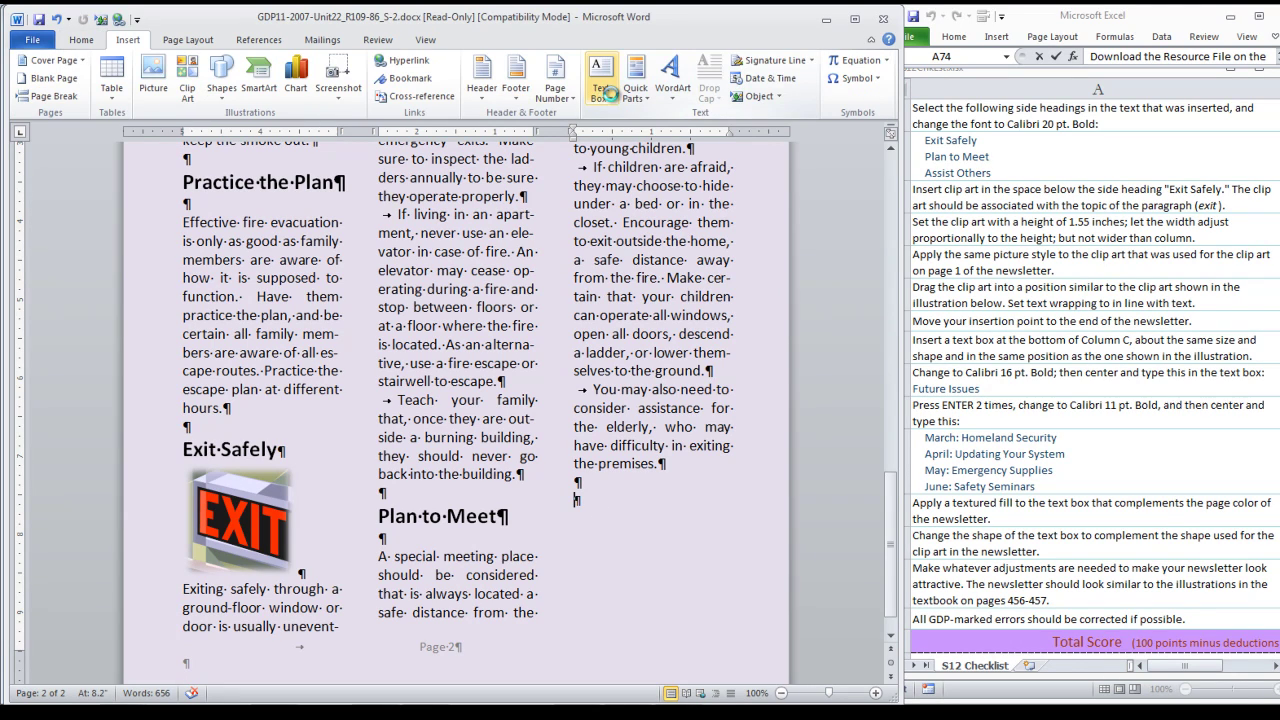
pyautogui.click(608, 94)
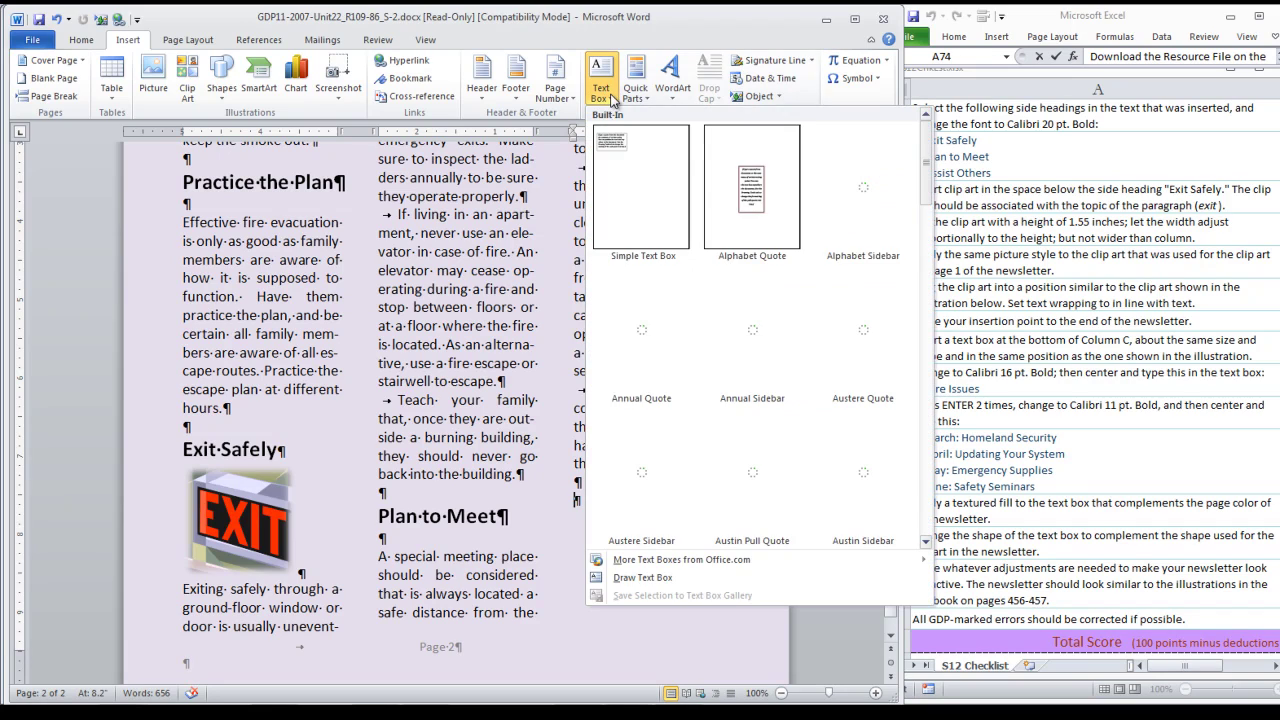
pyautogui.click(630, 578)
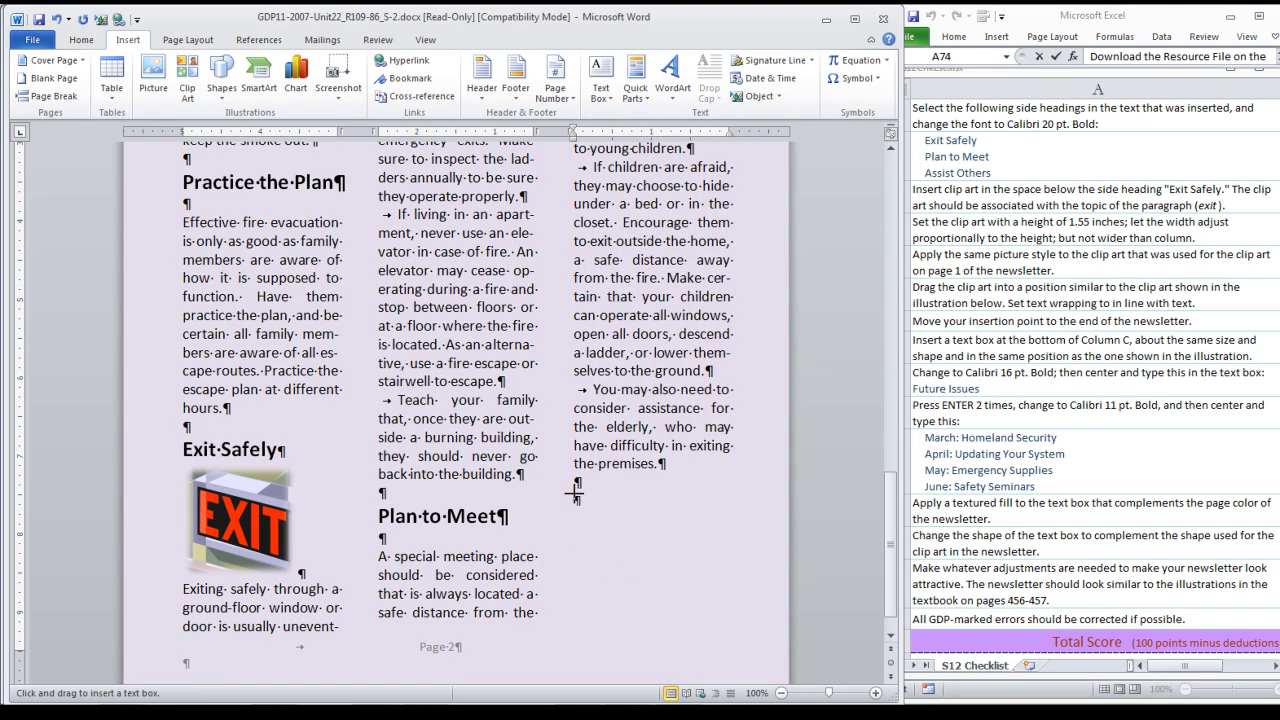
pyautogui.moveTo(575, 492); pyautogui.dragTo(737, 633)
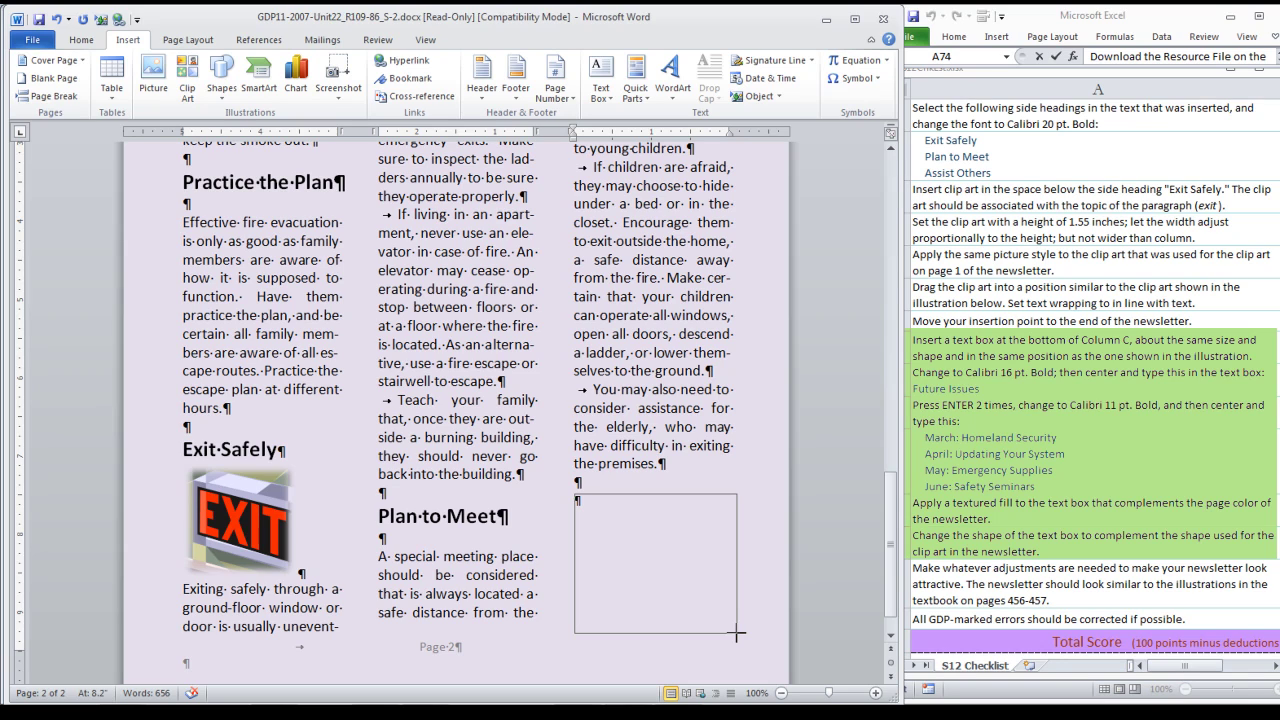
pyautogui.moveTo(737, 633); pyautogui.dragTo(740, 634)
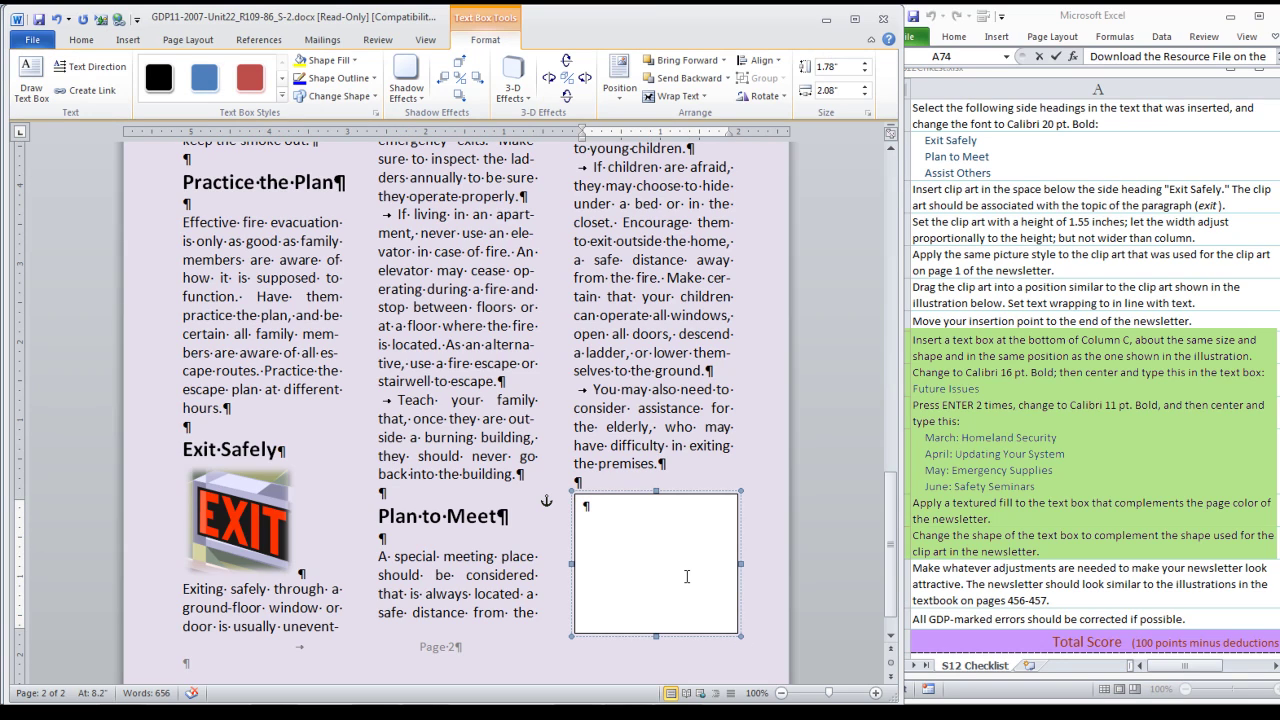
# Type a 16 pt bold, centred 'Future Issues' heading in the text box, followed by blank lines
pyautogui.click(87, 50)
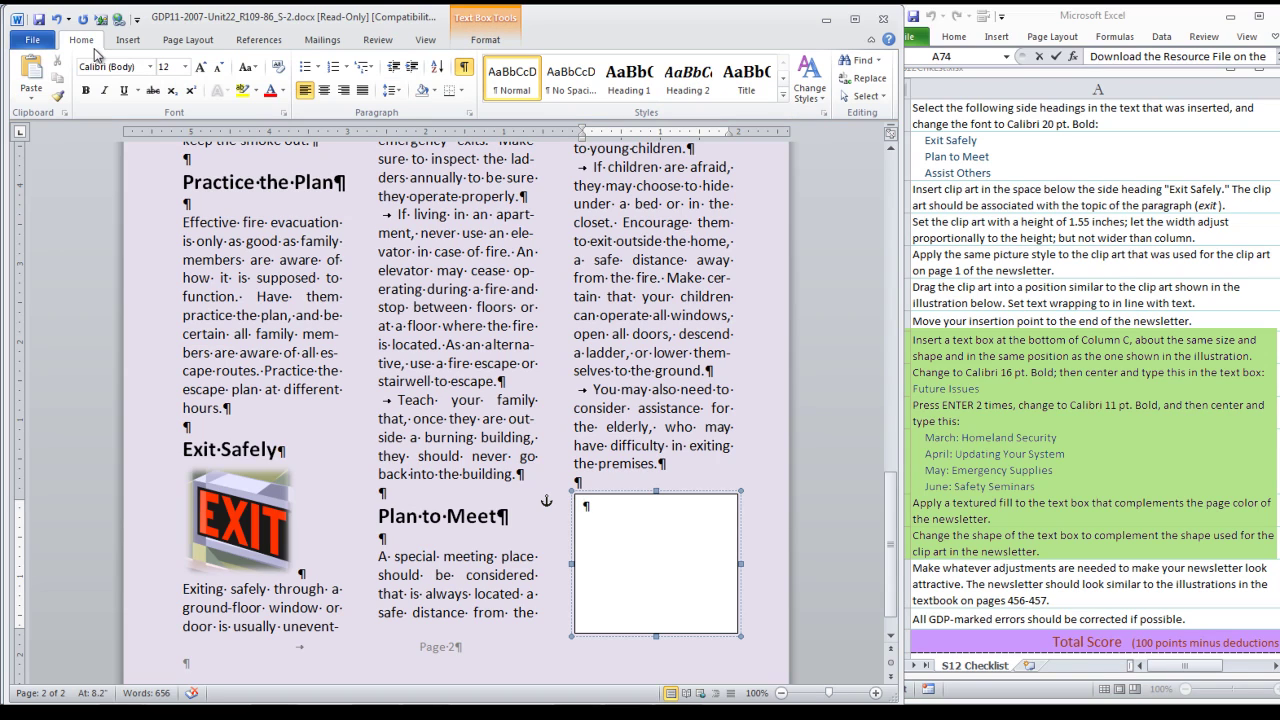
pyautogui.click(184, 66)
pyautogui.click(165, 168)
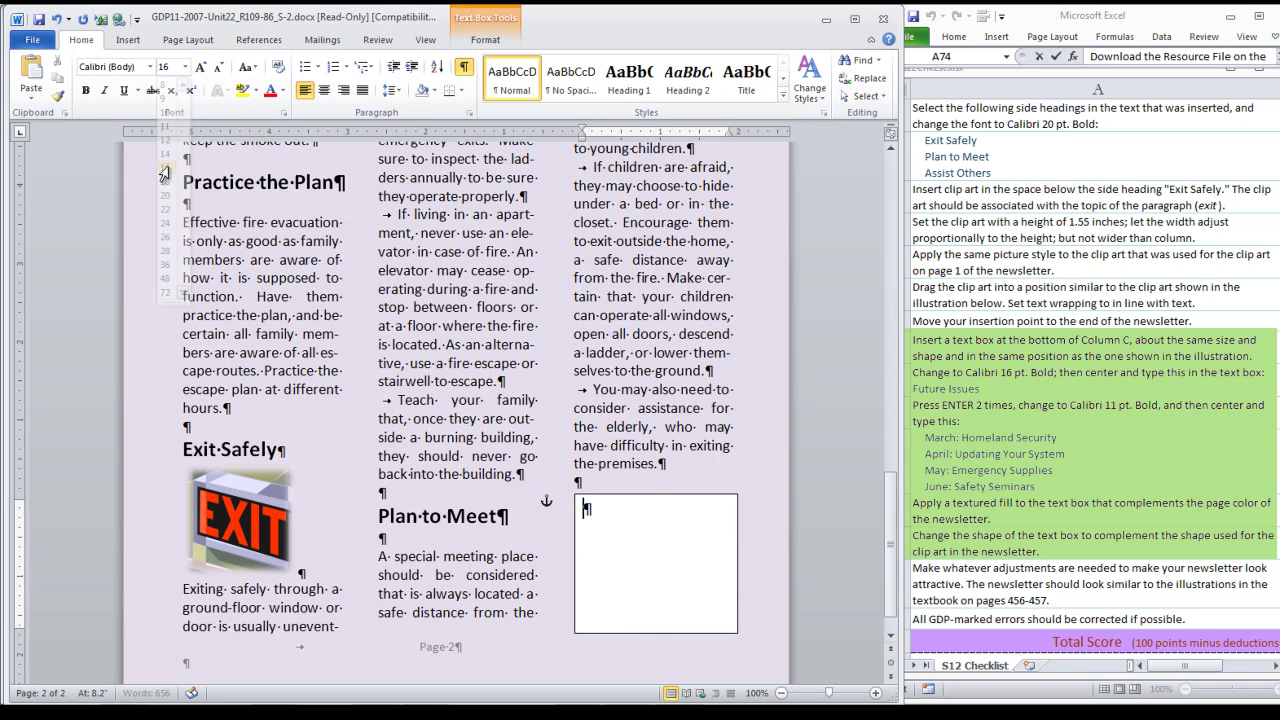
pyautogui.click(85, 90)
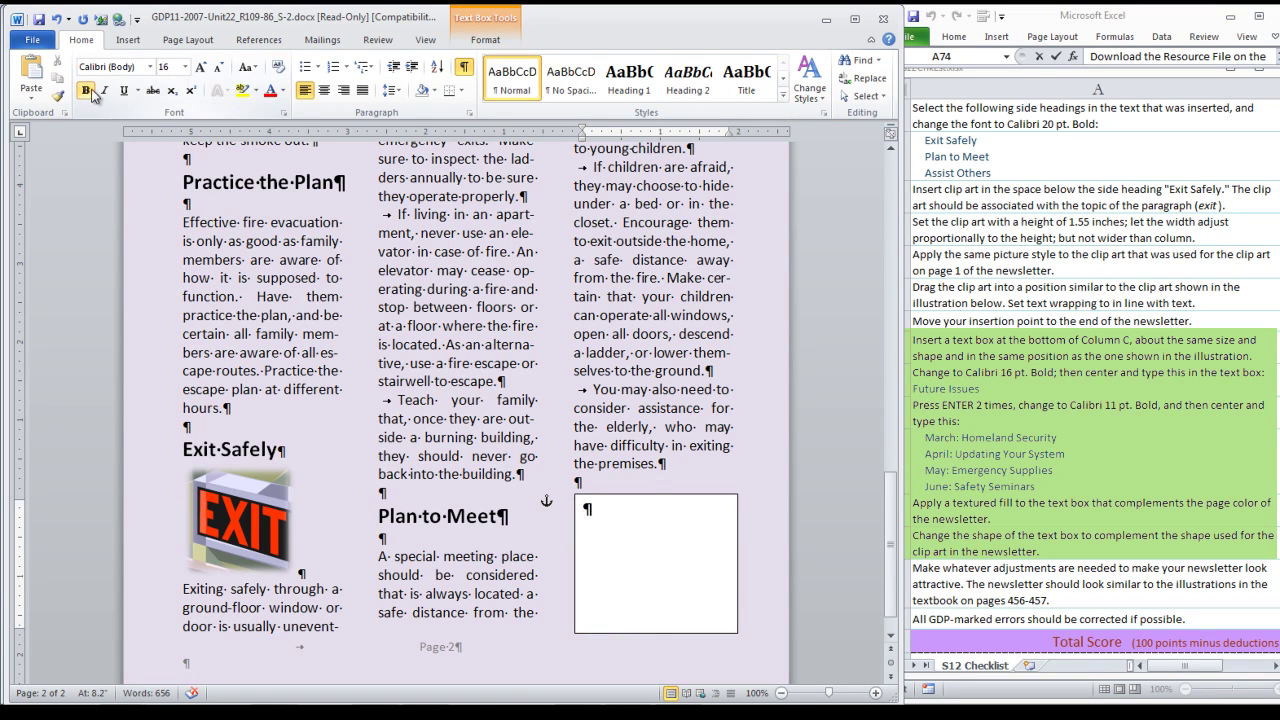
pyautogui.click(324, 90)
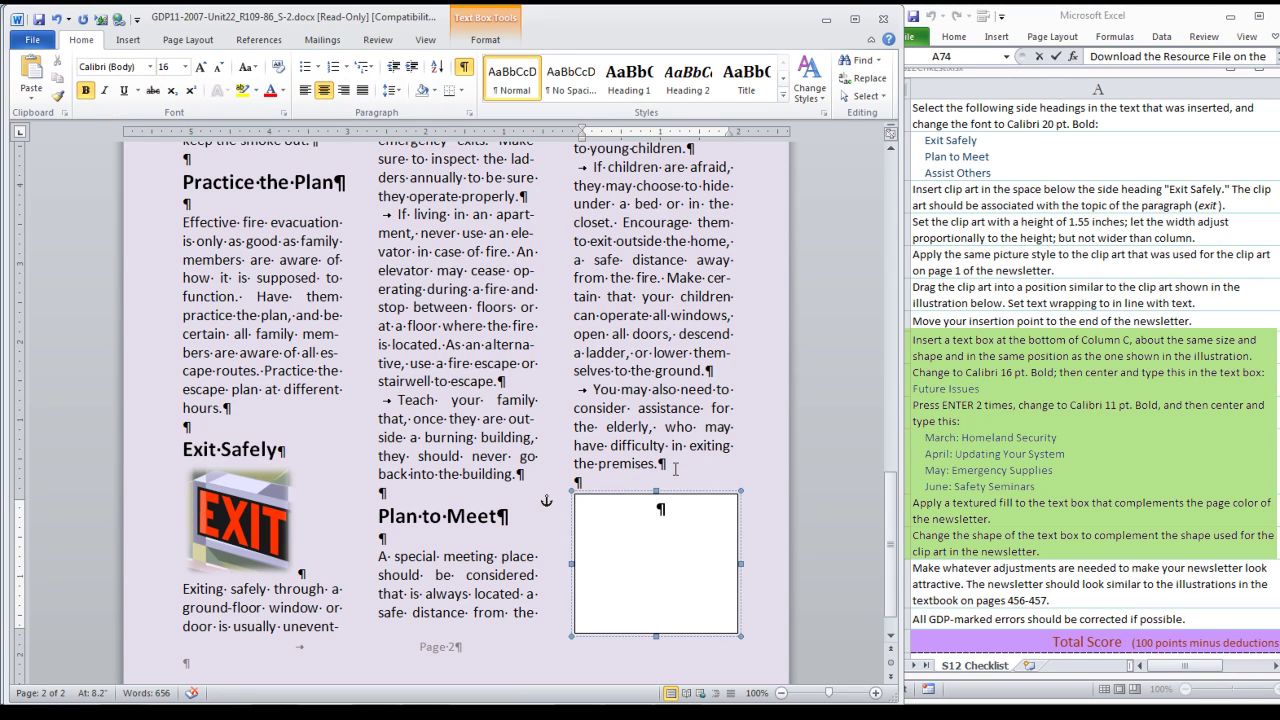
pyautogui.write('Future Issues')
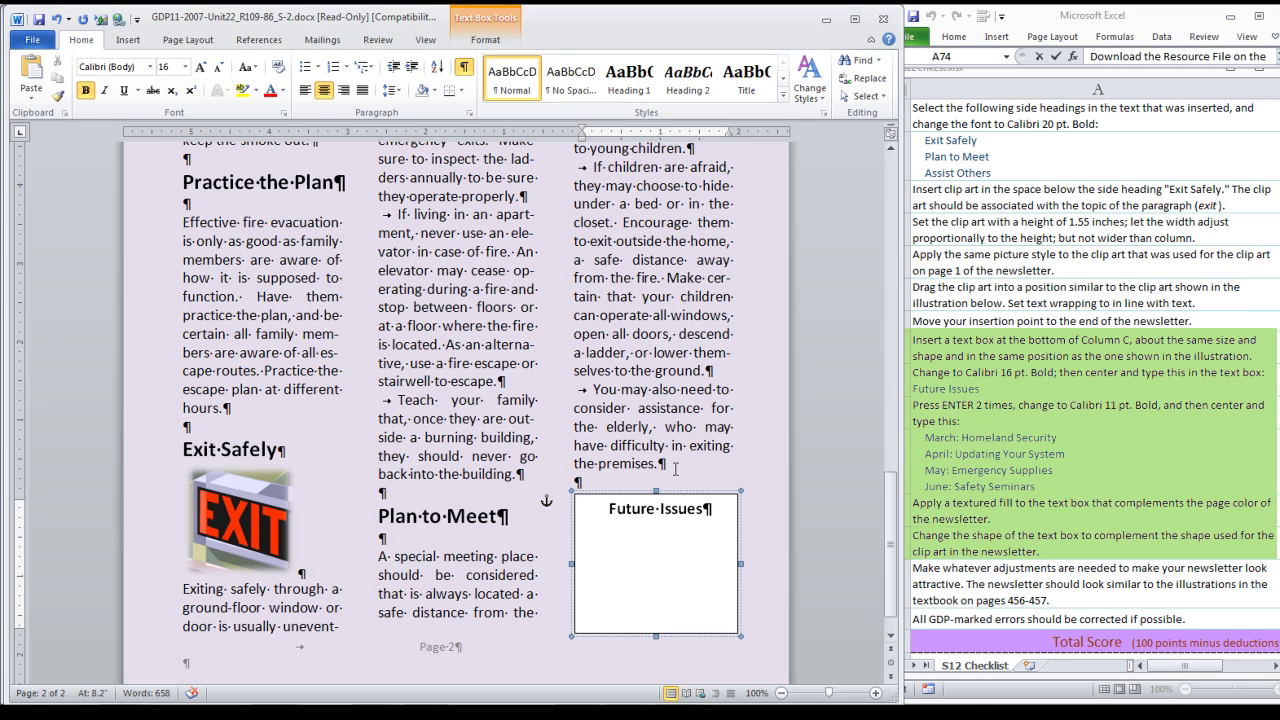
pyautogui.press('Return')
pyautogui.press('Return')
# At 11 pt, type the March, April, May and June topics, ending 'June: Safety Seminars'
pyautogui.hotkey('ctrl', 'shift', 'p')
pyautogui.write('11')
pyautogui.press('Return')
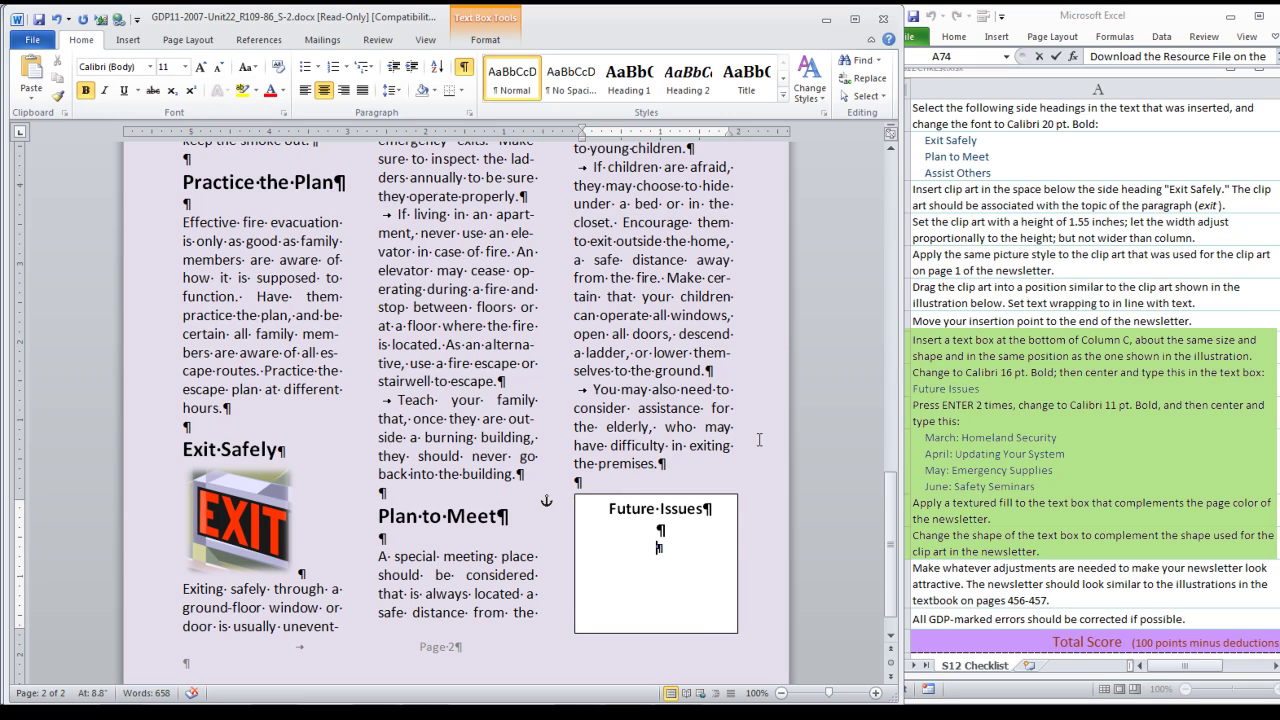
pyautogui.write('March: Homeland Security')
pyautogui.press('Return')
pyautogui.write('April: Updating Your System')
pyautogui.press('Return')
pyautogui.write('May: Emergency Supplies')
pyautogui.press('Return')
pyautogui.write('June: Safety Seminars')
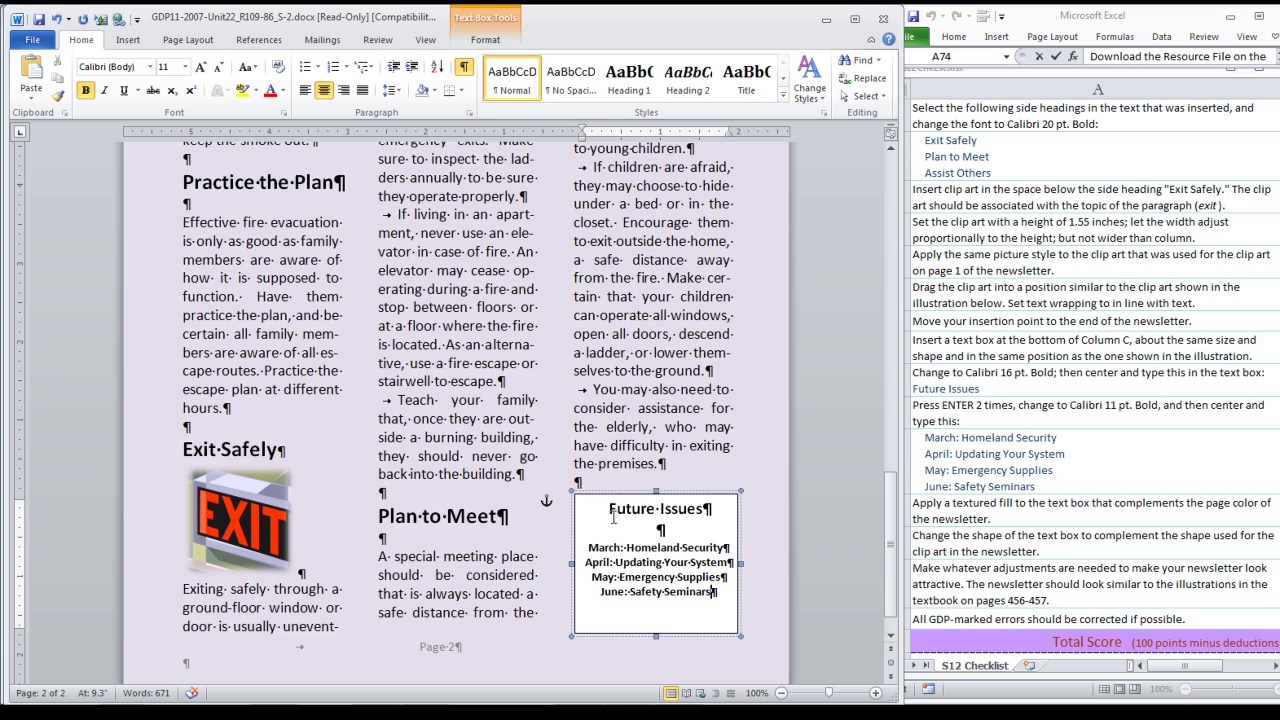
# Add space before the Future Issues paragraph, then select the whole text box
pyautogui.click(610, 508)
pyautogui.click(482, 40)
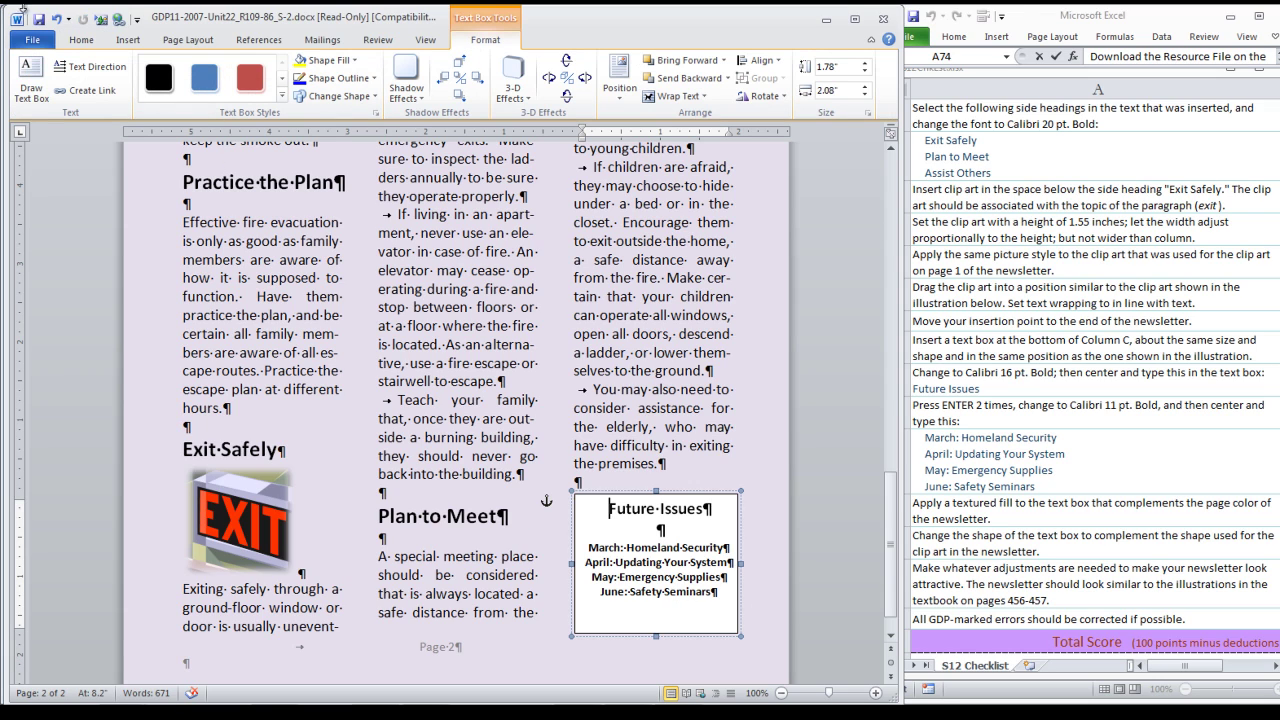
pyautogui.click(78, 40)
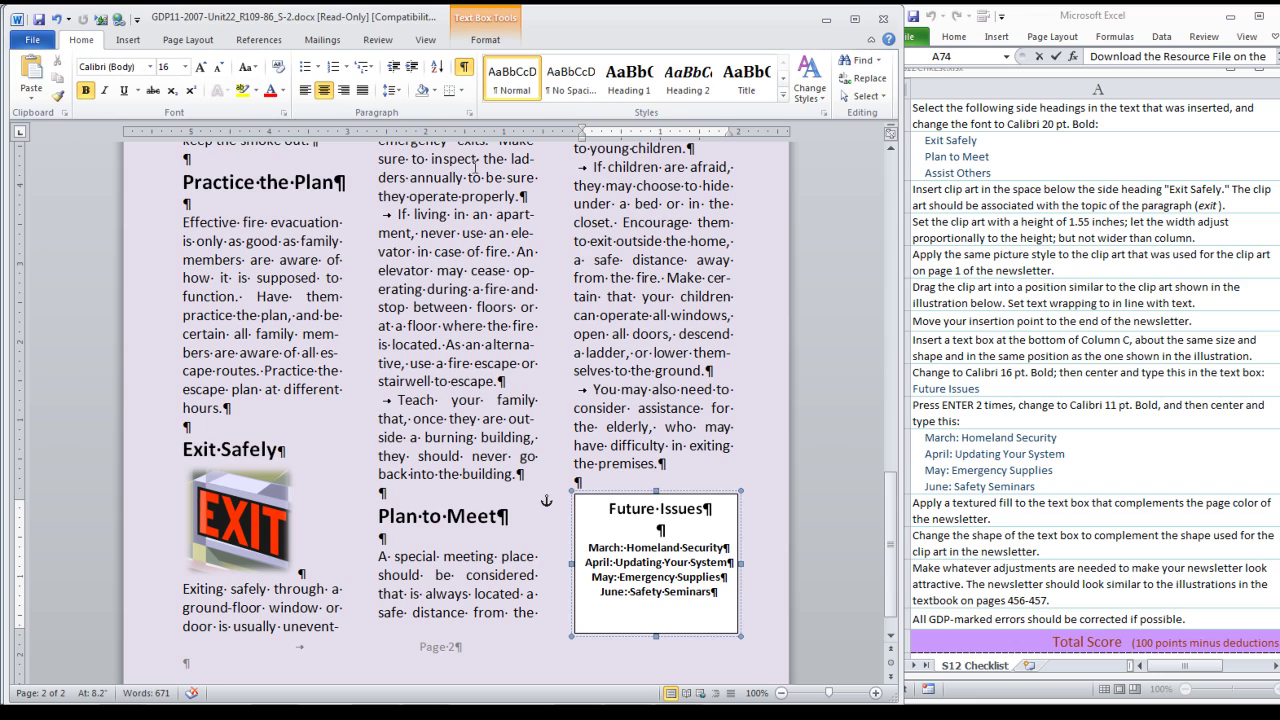
pyautogui.click(399, 91)
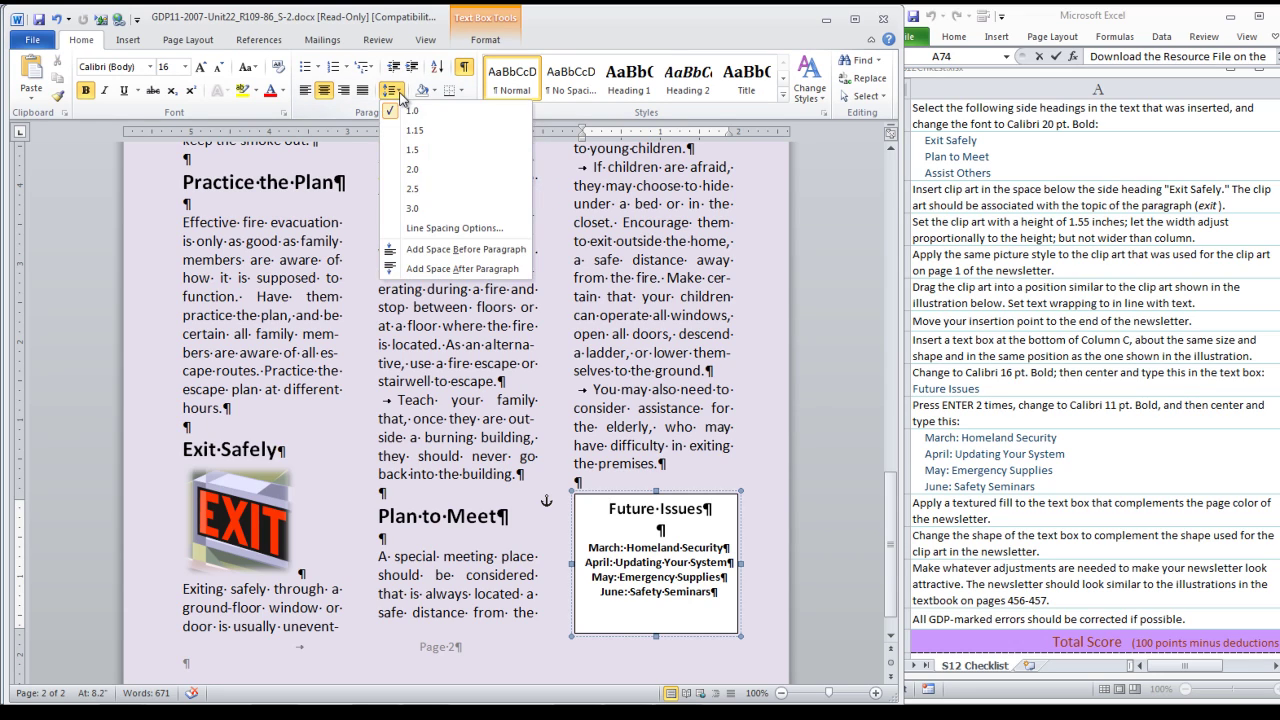
pyautogui.click(433, 250)
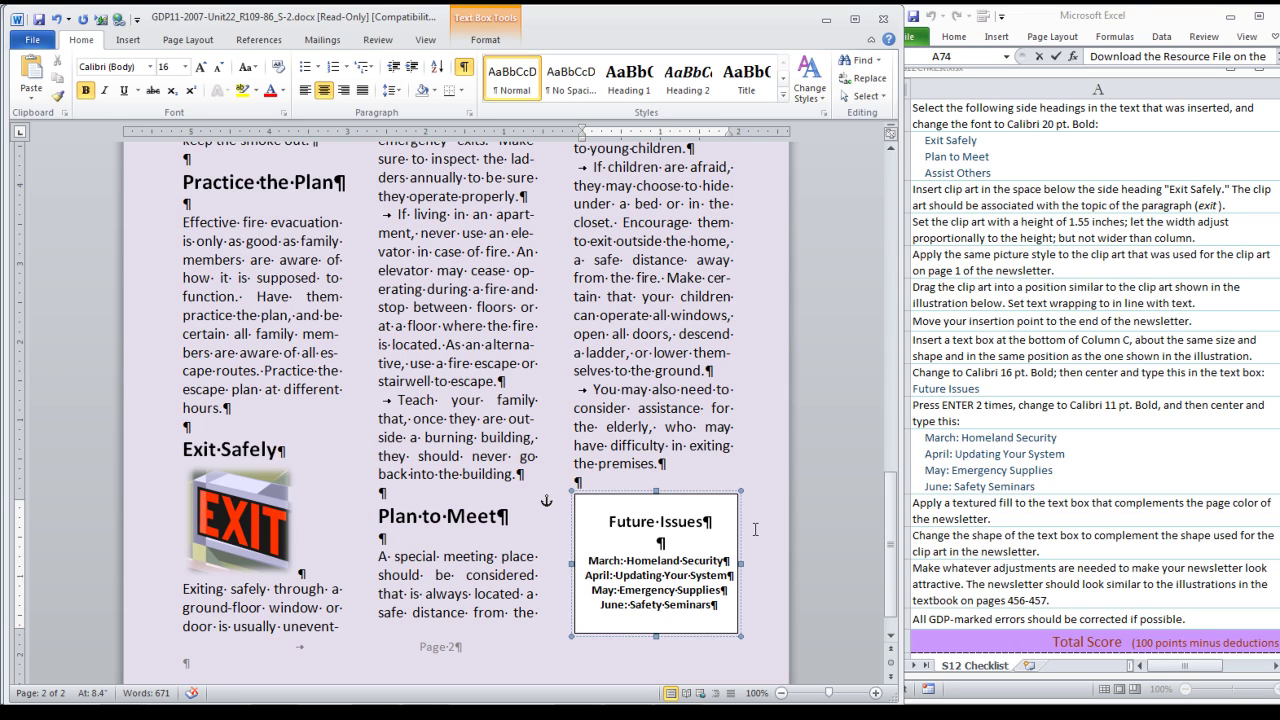
pyautogui.click(672, 495)
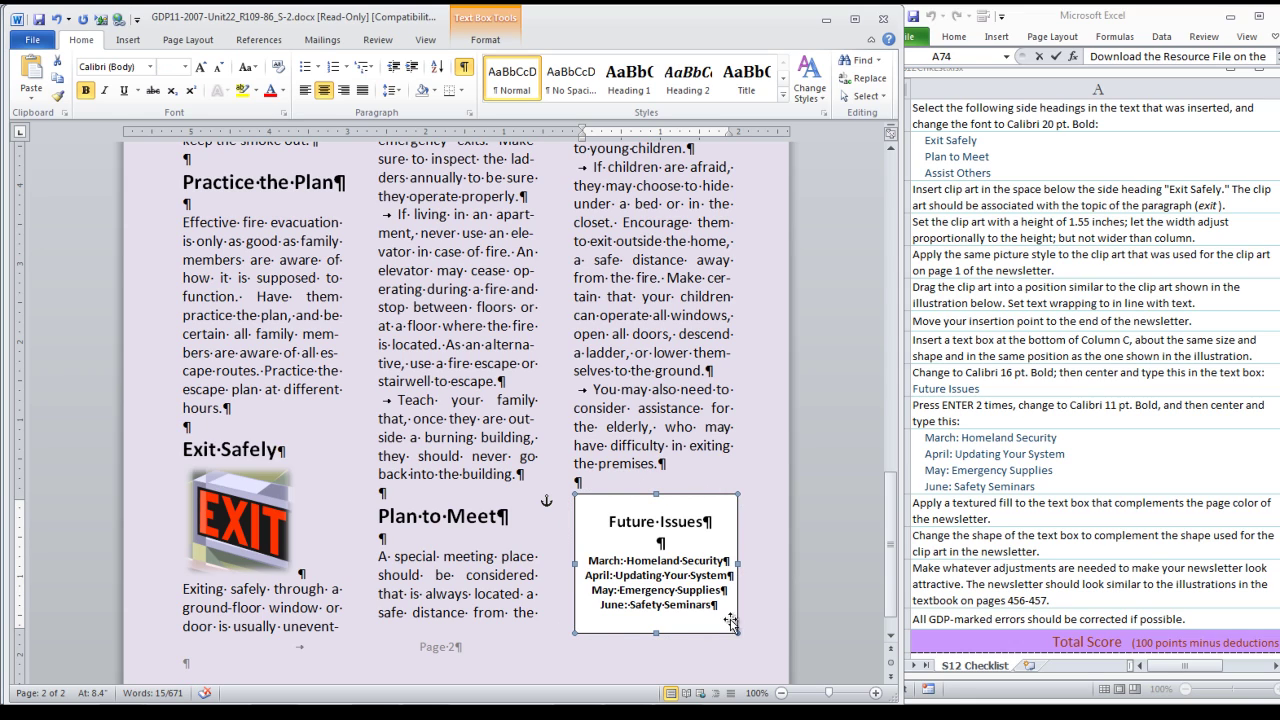
# Fill the Future Issues text box with a light grey granite-style texture
pyautogui.rightClick(703, 496)
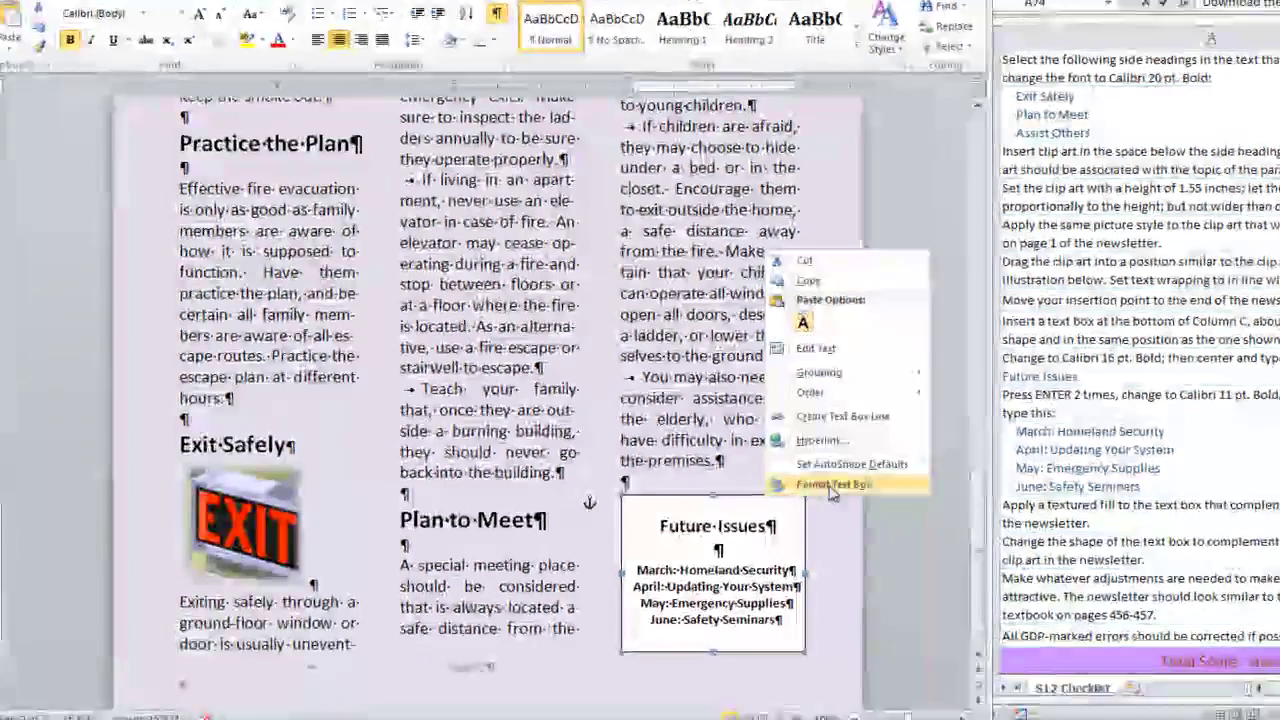
pyautogui.click(760, 486)
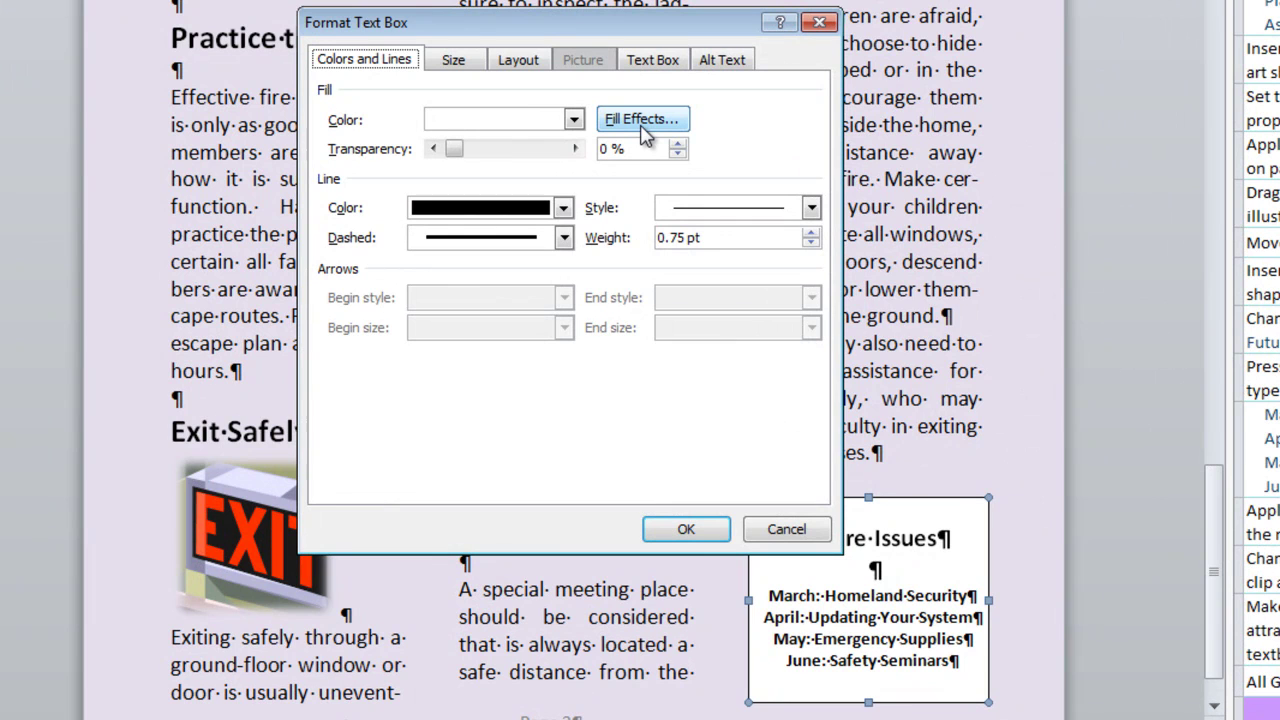
pyautogui.click(642, 120)
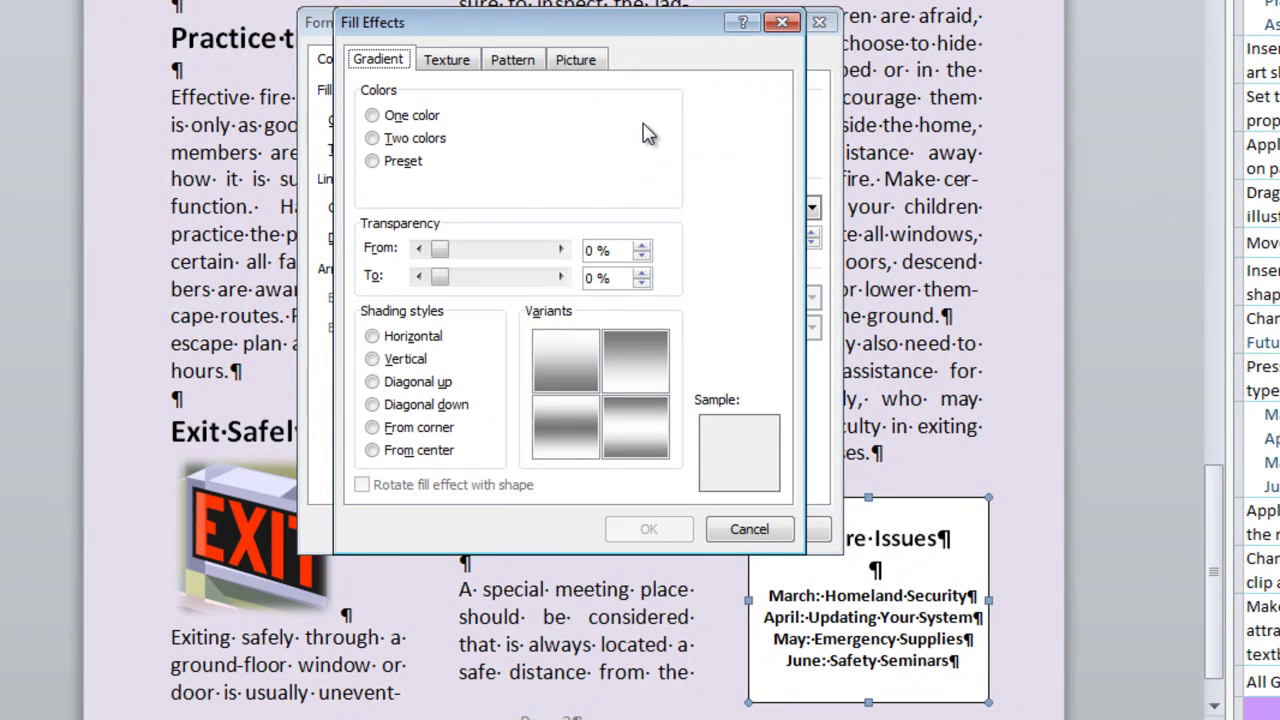
pyautogui.click(444, 61)
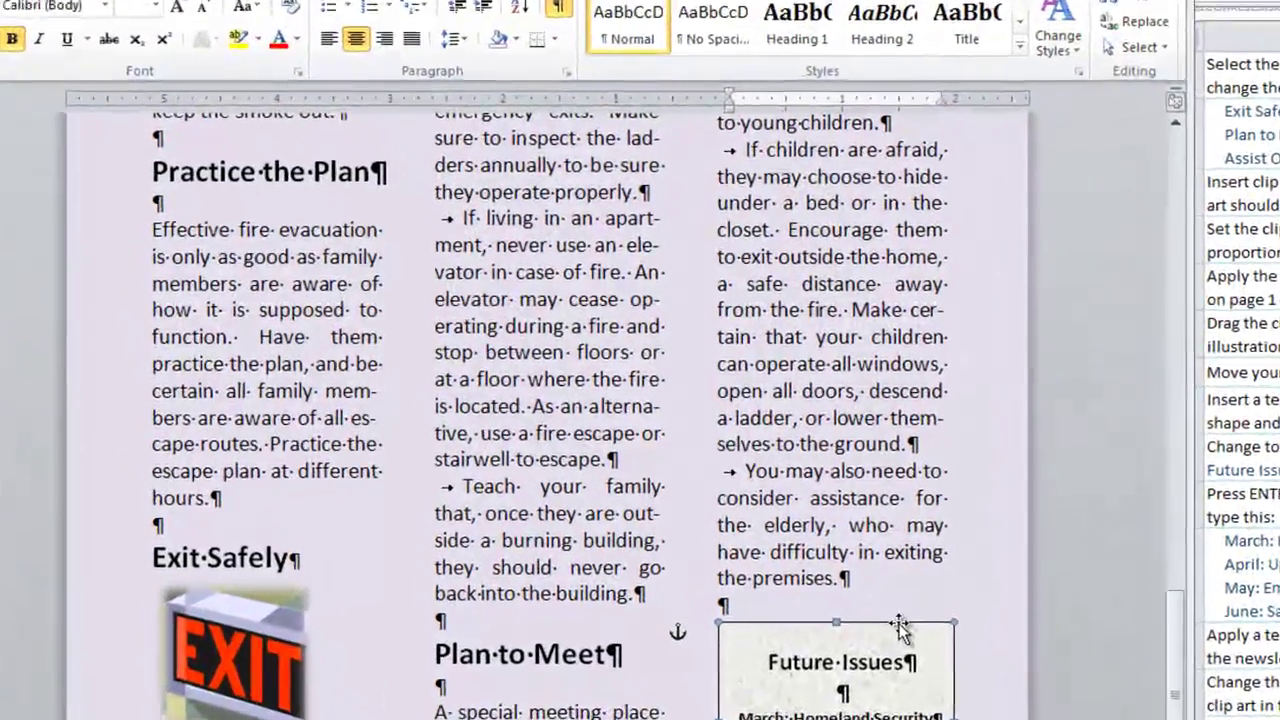
# Change the Future Issues text box shape to a rounded rectangle
pyautogui.doubleClick(792, 560)
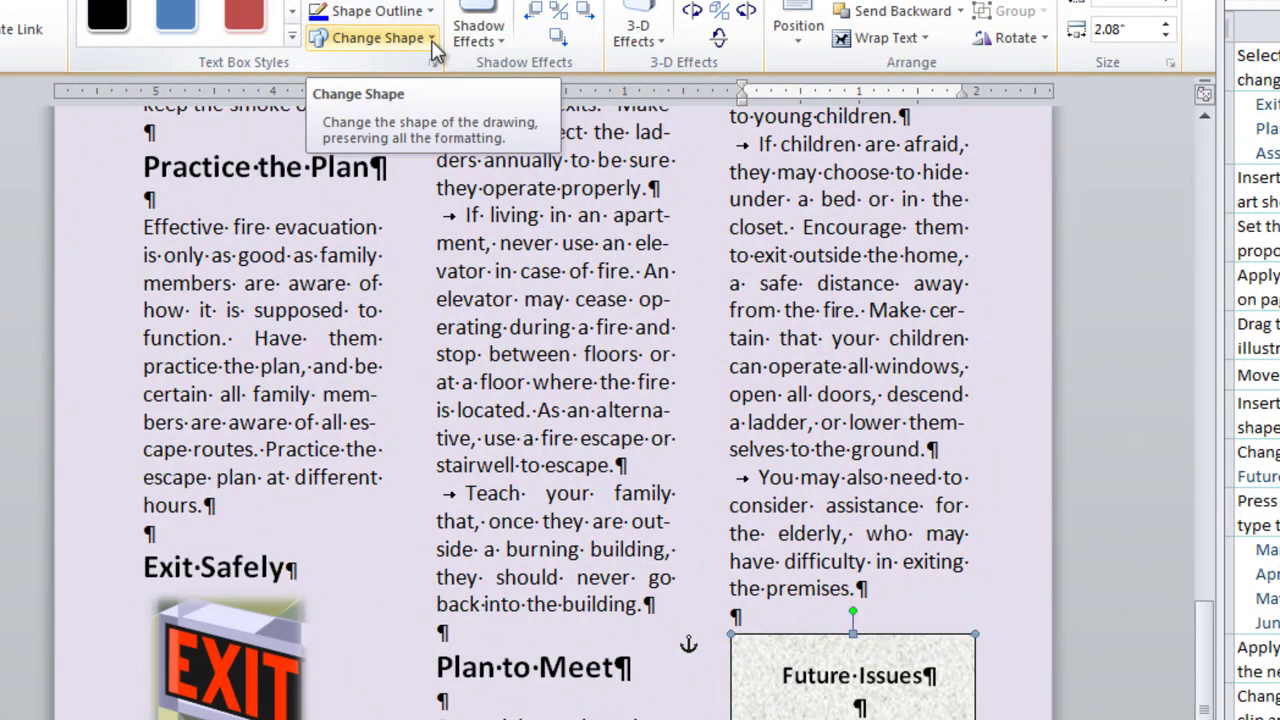
pyautogui.click(434, 44)
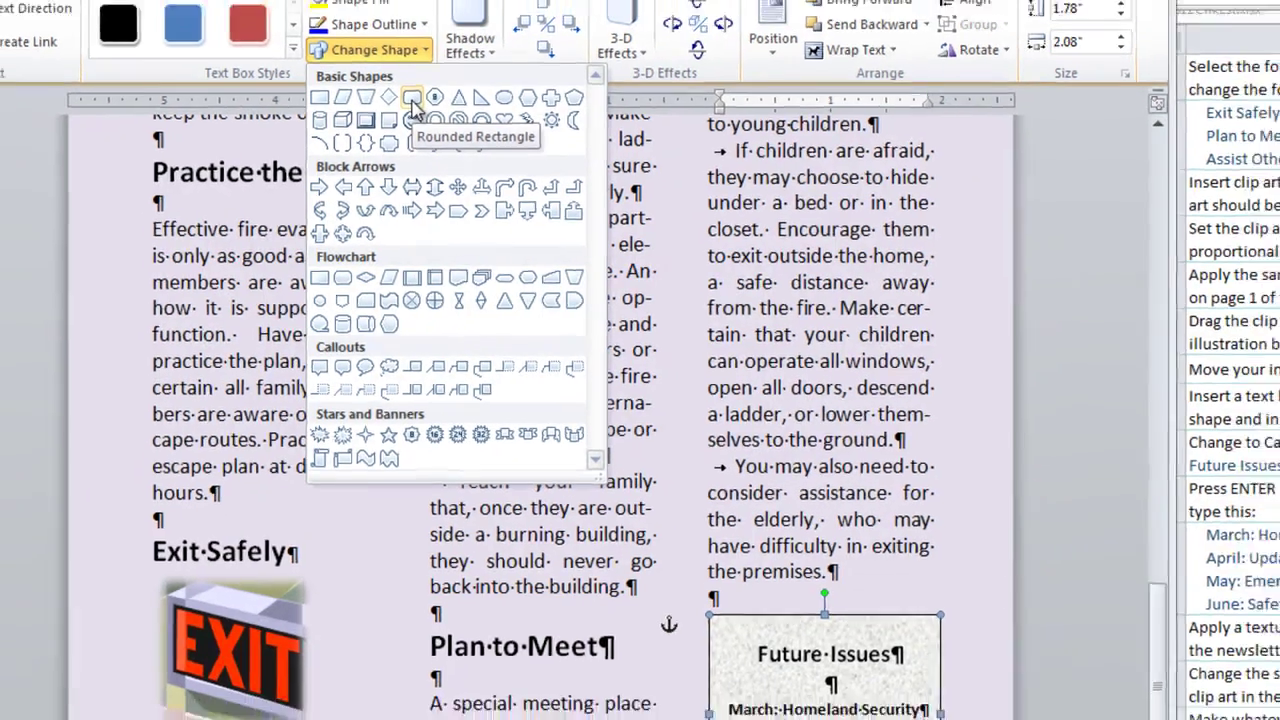
pyautogui.click(417, 88)
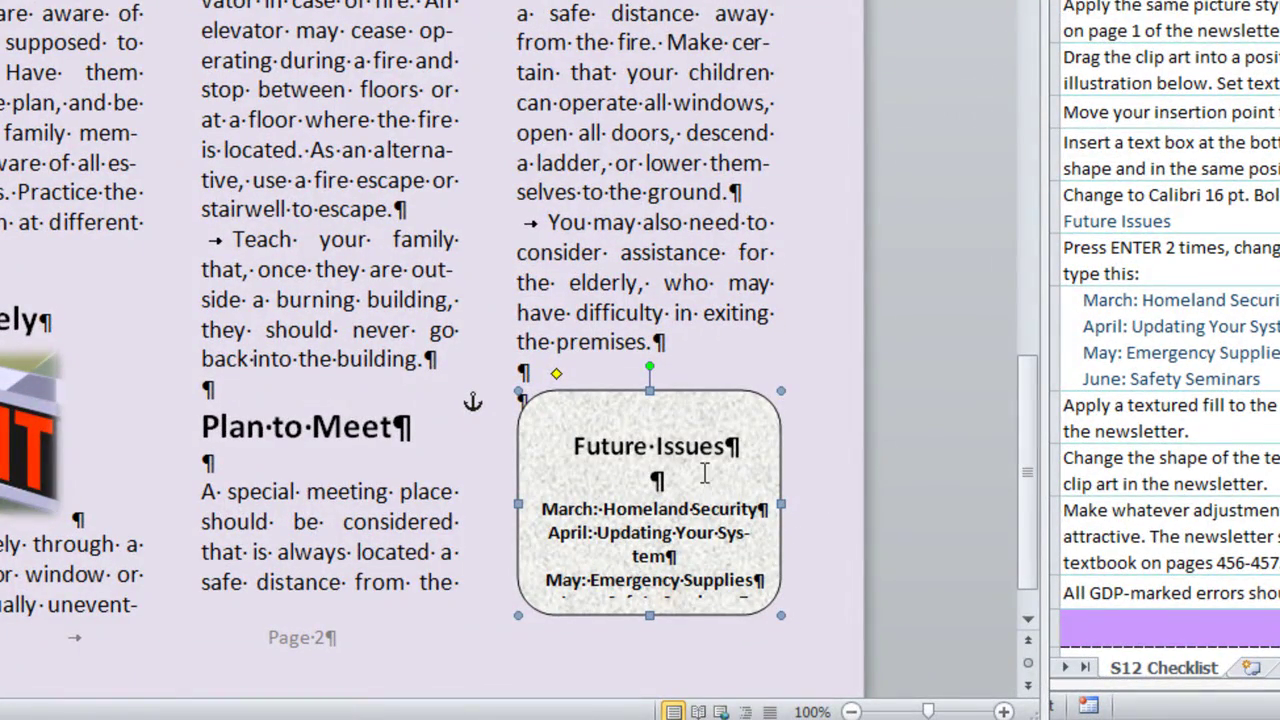
# Widen the box to 2.25 inches, stretch it upward, and nudge it slightly up and left
pyautogui.moveTo(650, 390); pyautogui.dragTo(649, 366)
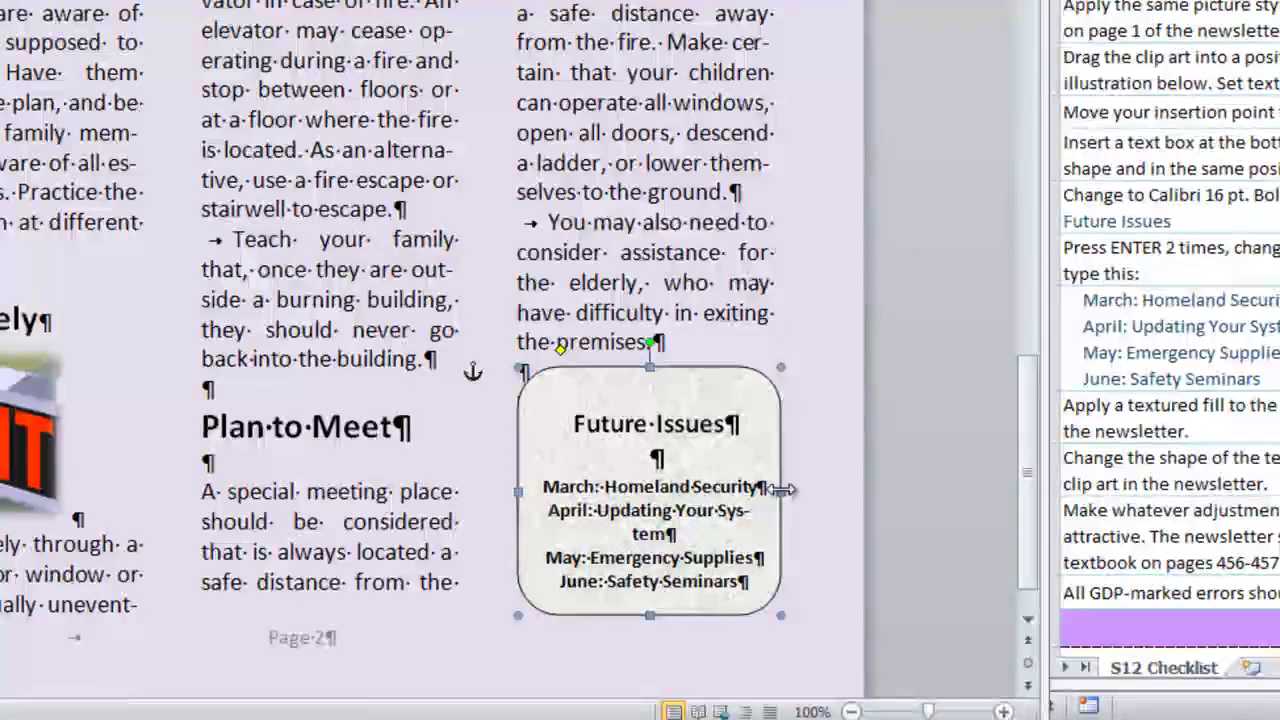
pyautogui.moveTo(781, 489); pyautogui.dragTo(803, 489)
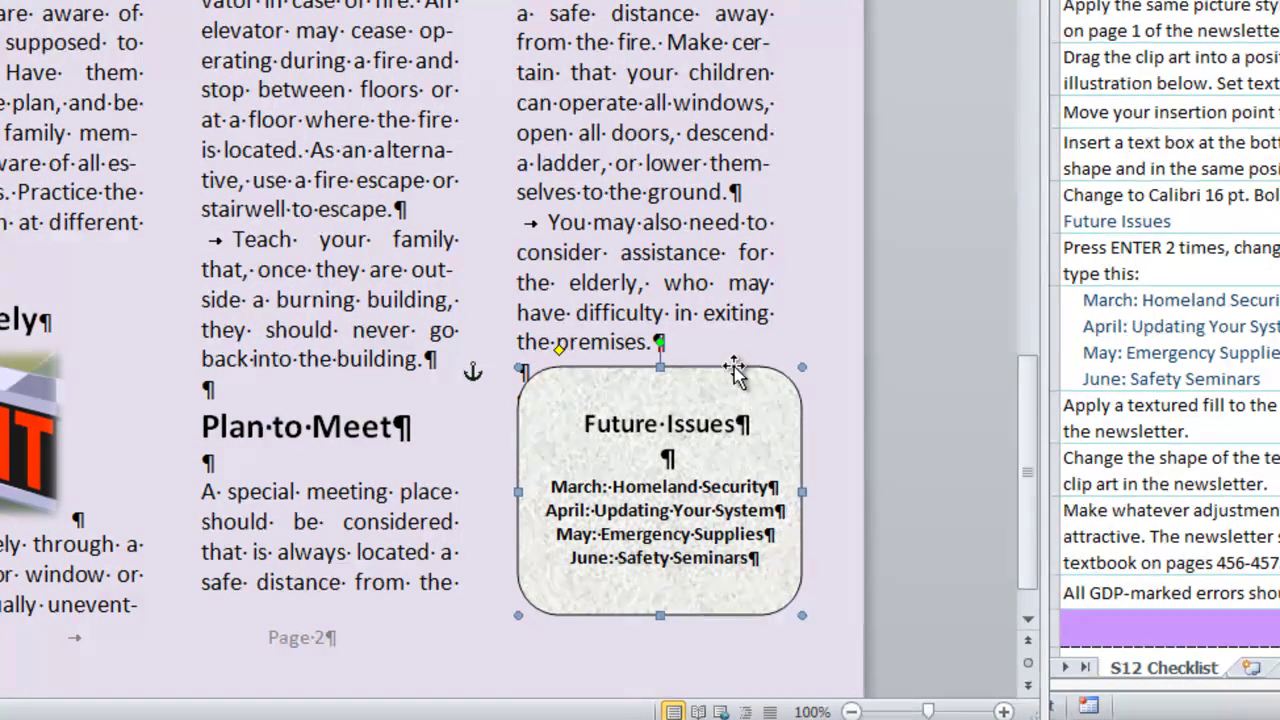
pyautogui.moveTo(731, 368); pyautogui.dragTo(727, 370)
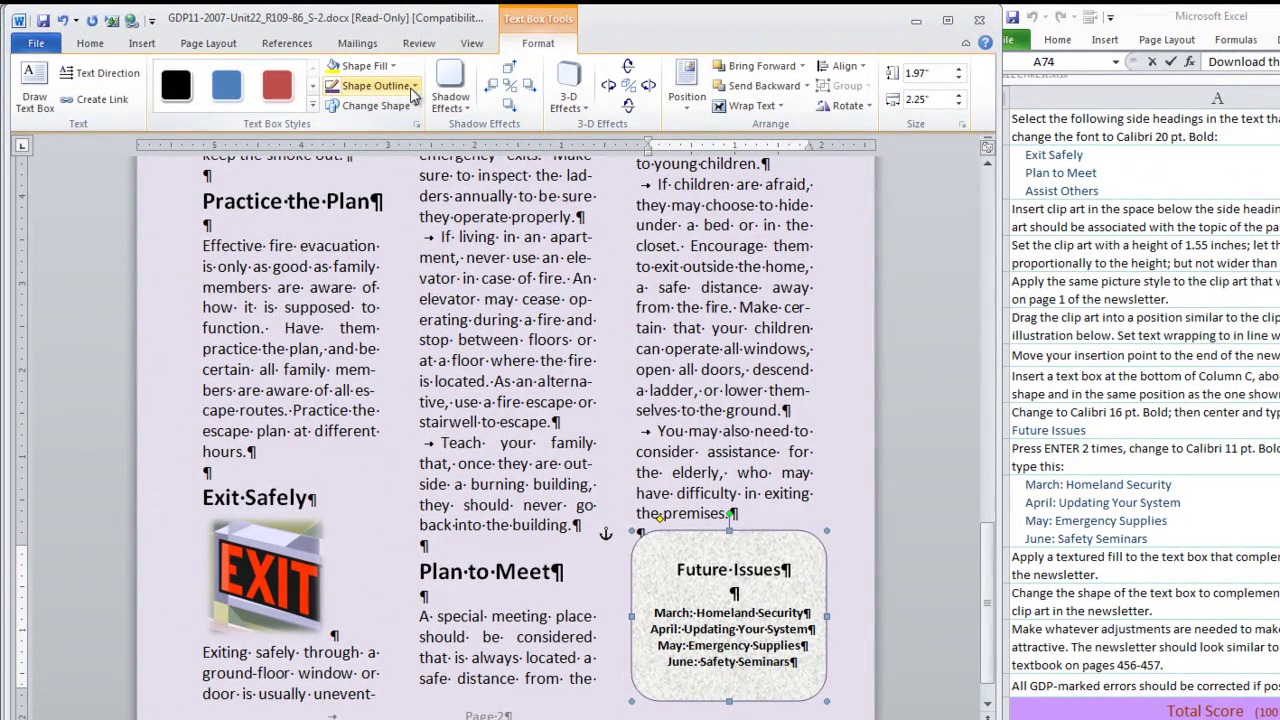
# Leave outline and 3-D effects unchanged and give the Future Issues box a drop shadow
pyautogui.click(410, 85)
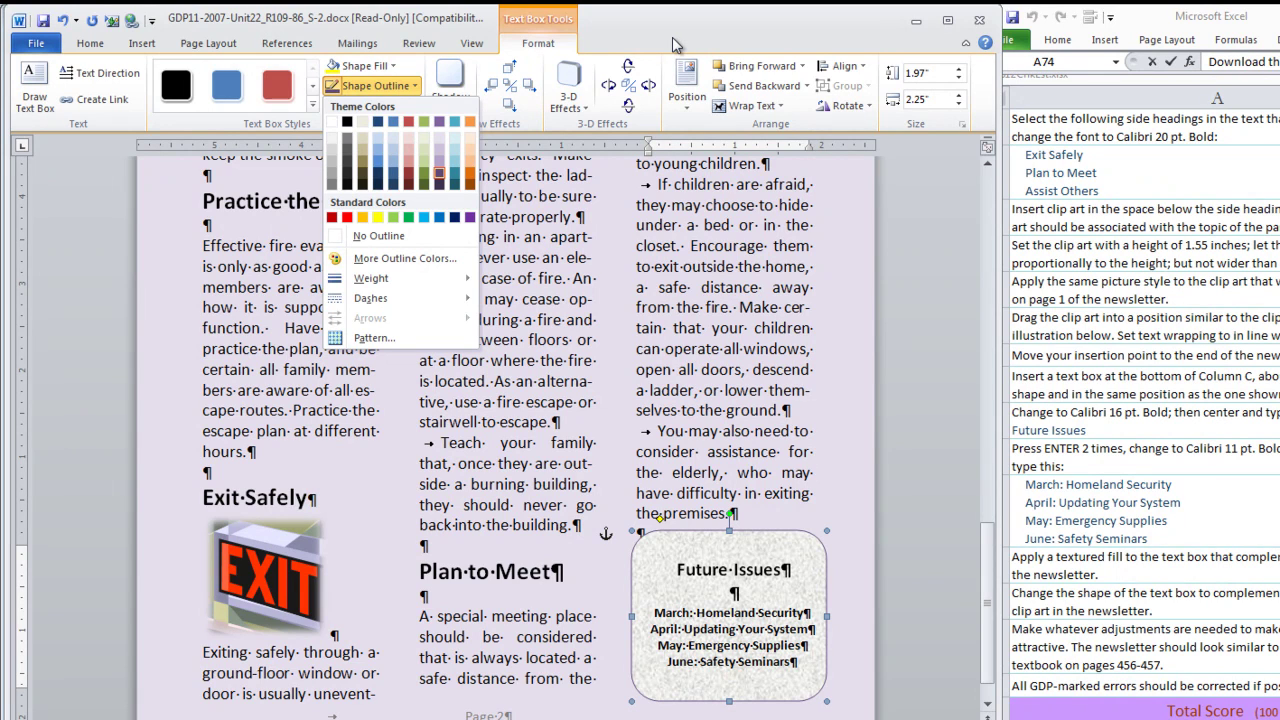
pyautogui.moveTo(405, 297)
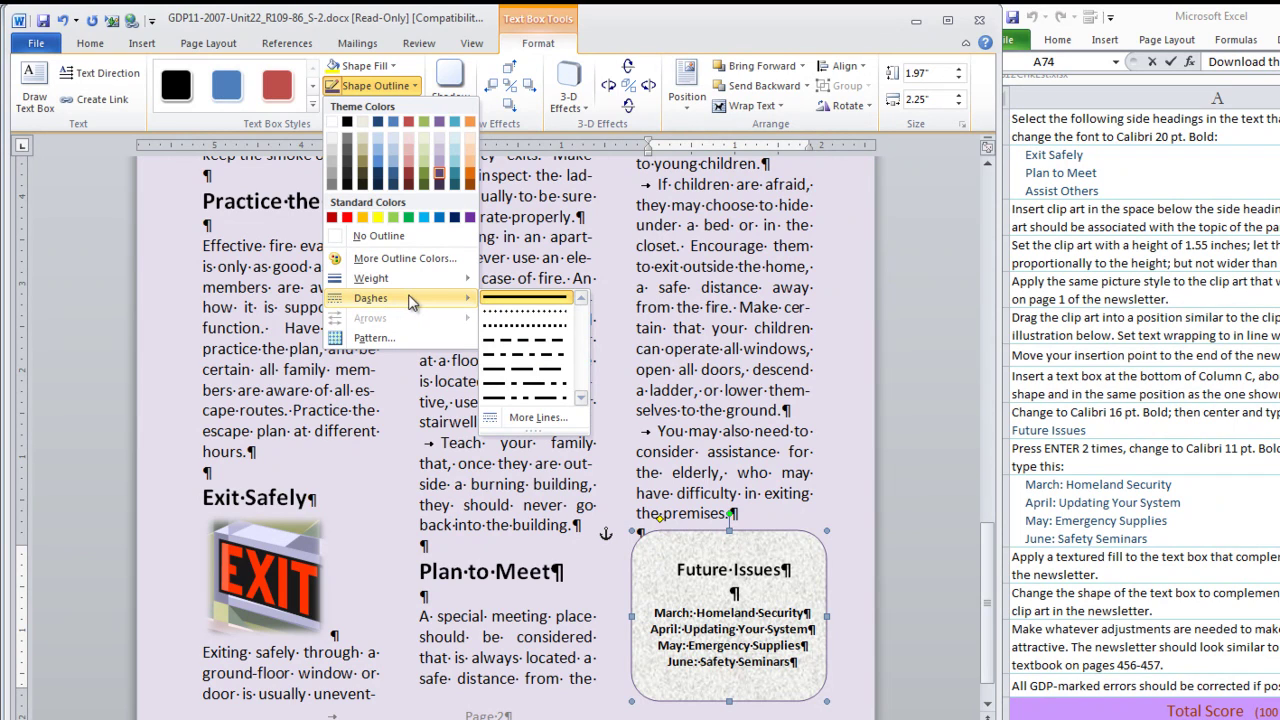
pyautogui.click(624, 44)
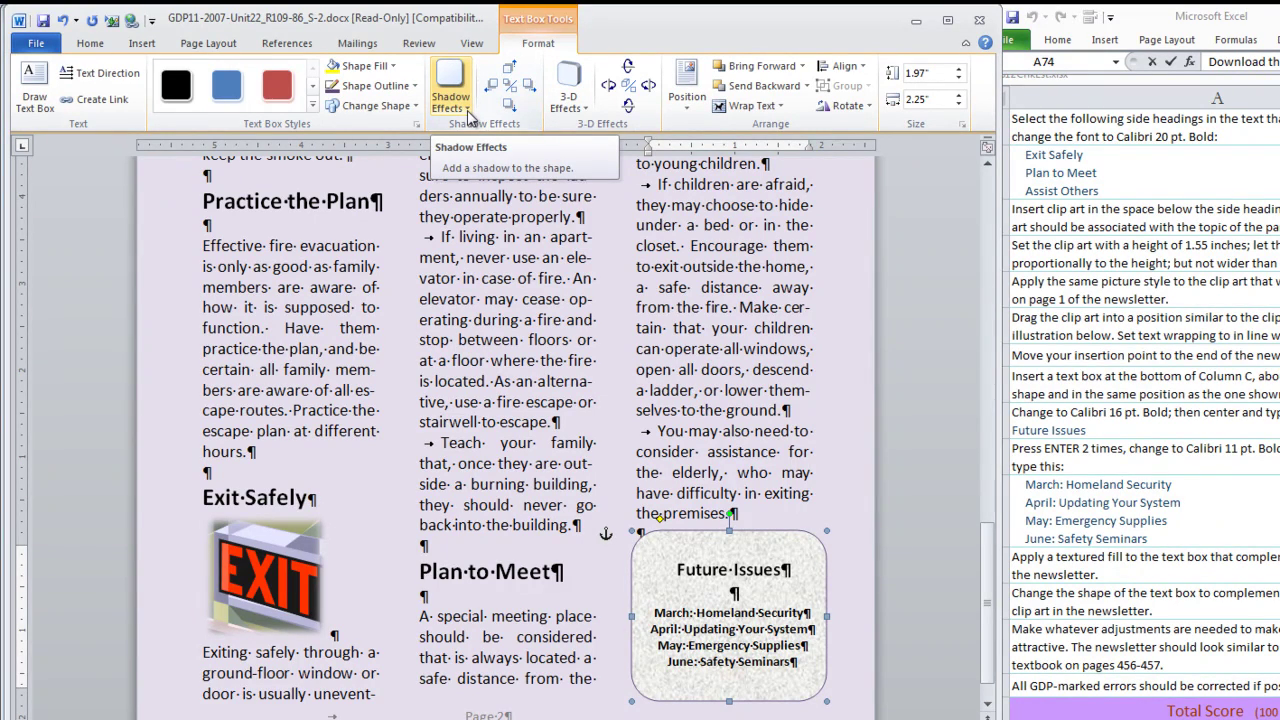
pyautogui.click(583, 112)
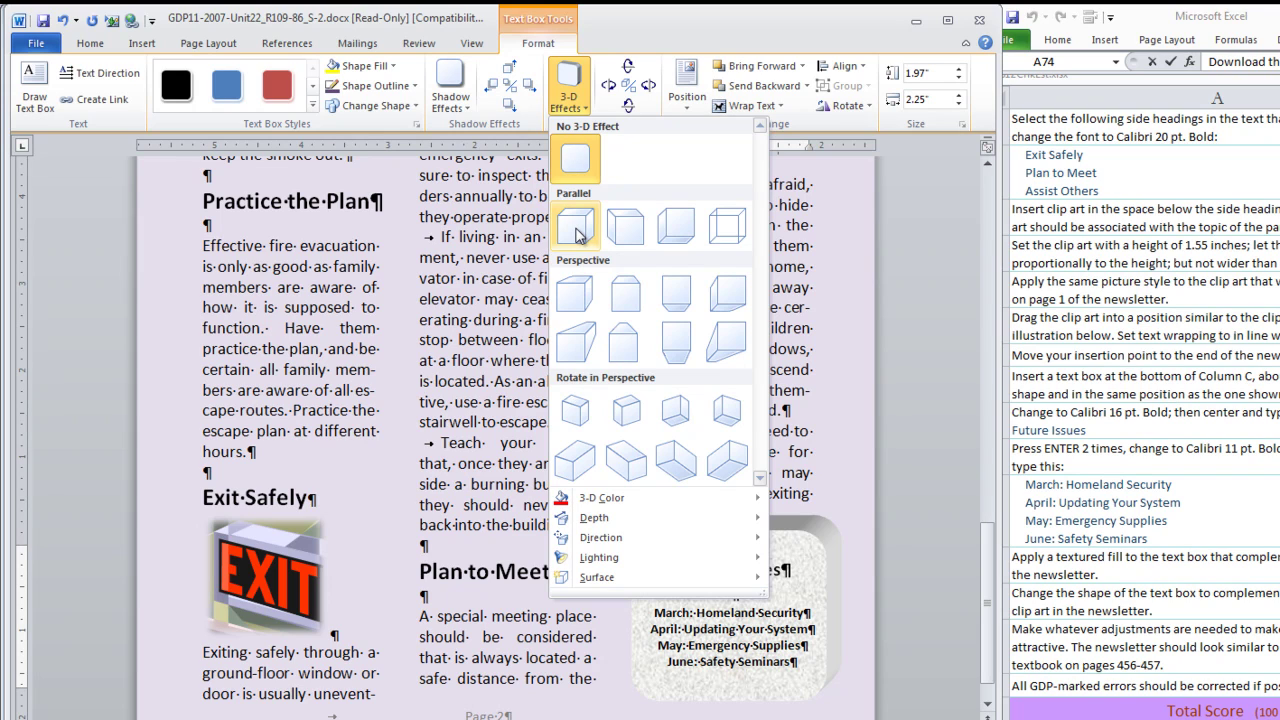
pyautogui.click(828, 473)
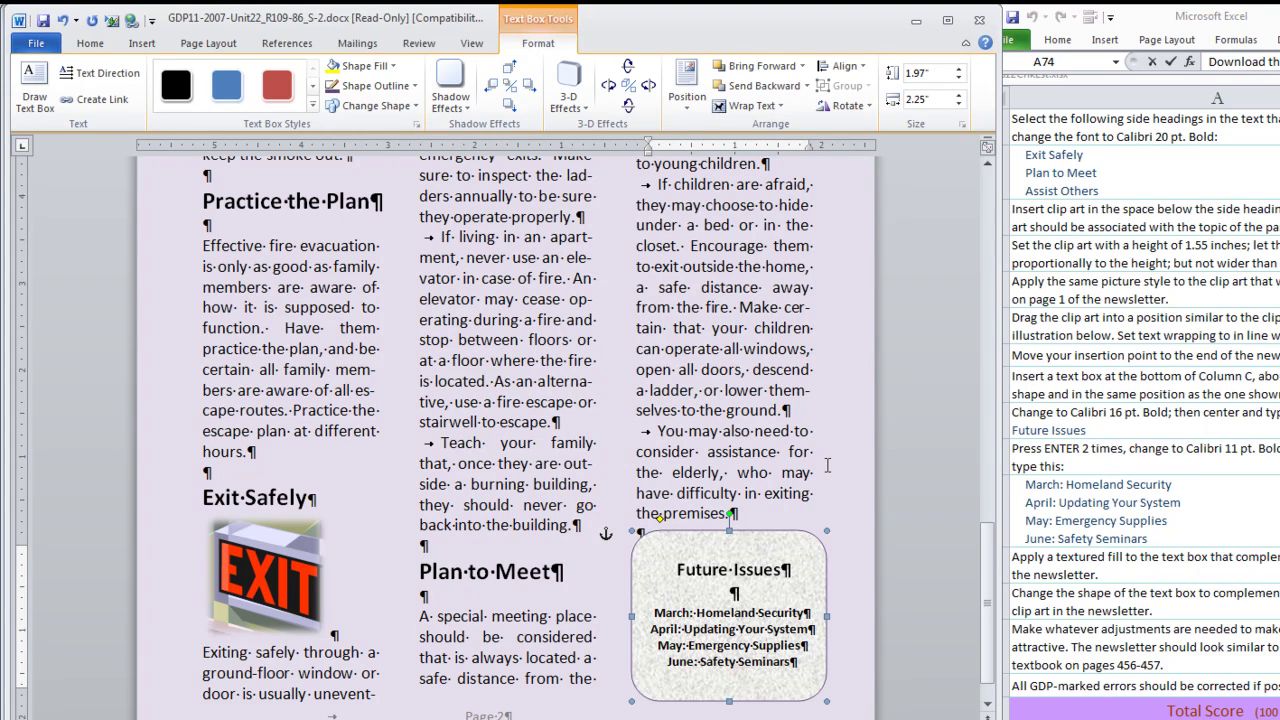
pyautogui.click(452, 100)
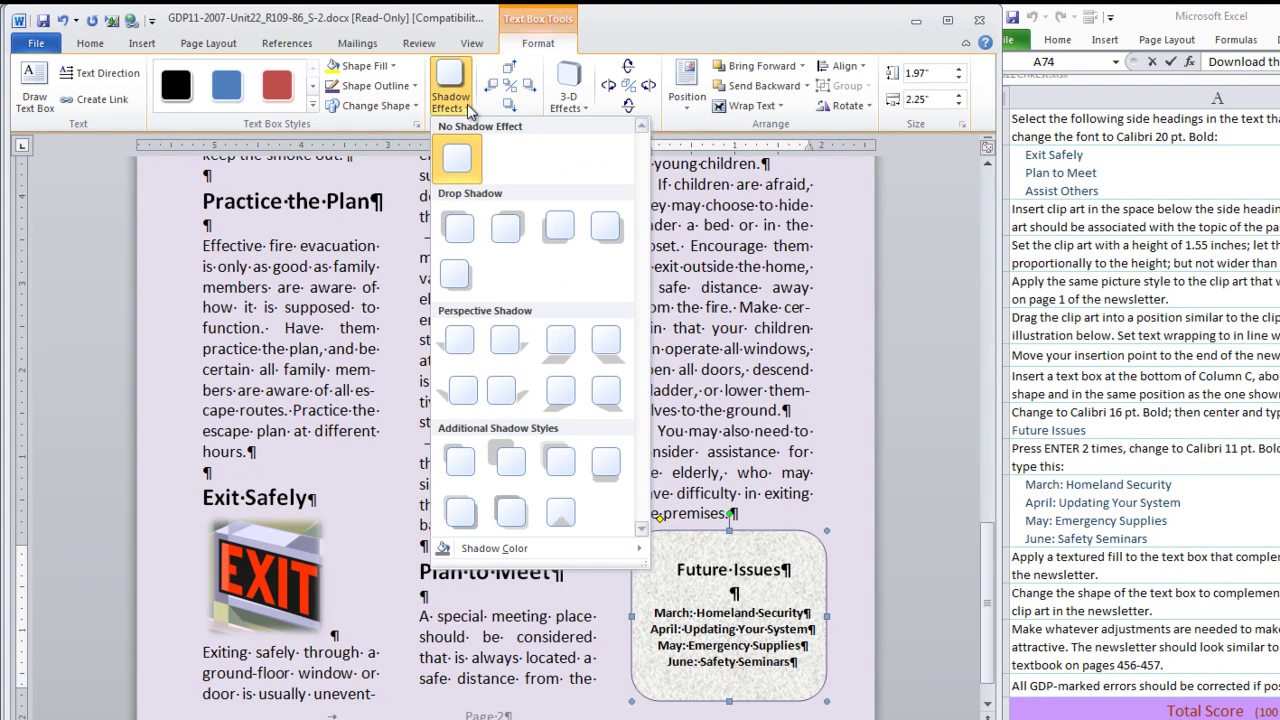
pyautogui.click(455, 274)
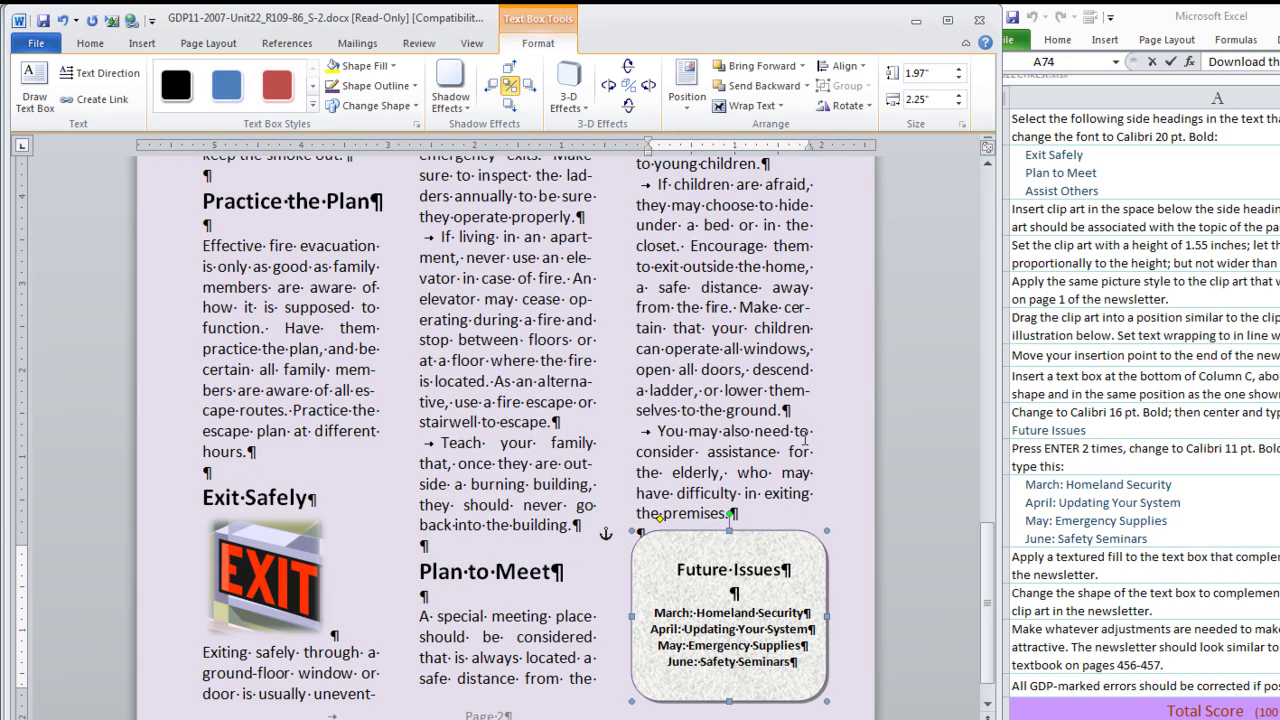
# Turn off the ¶ formatting marks and scroll through both newsletter pages to review them
pyautogui.click(808, 432)
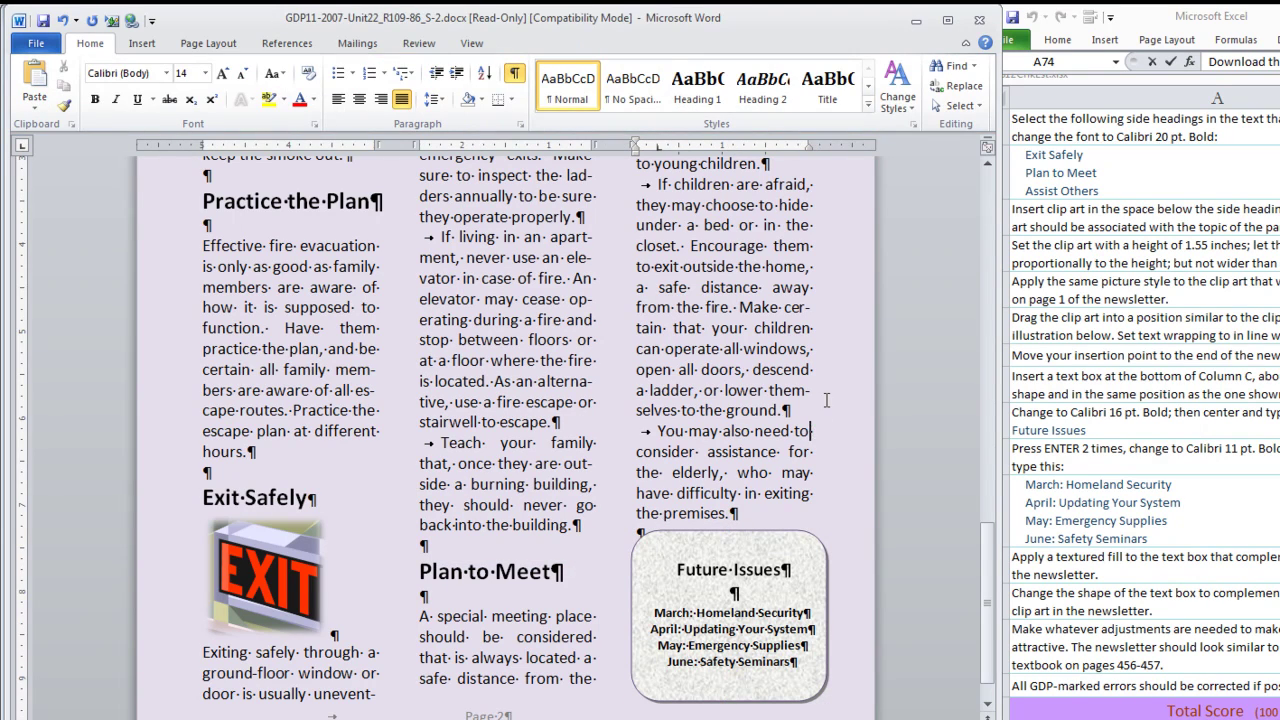
pyautogui.click(514, 73)
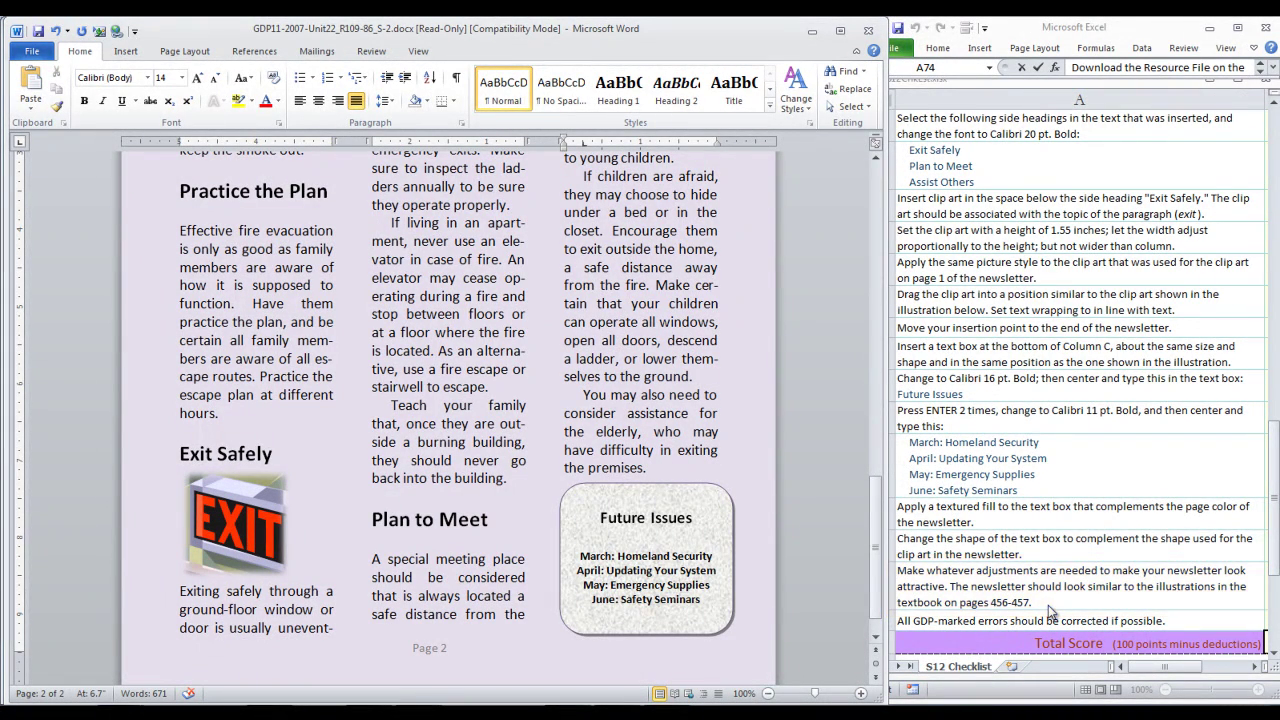
pyautogui.scroll(5, 816, 490)
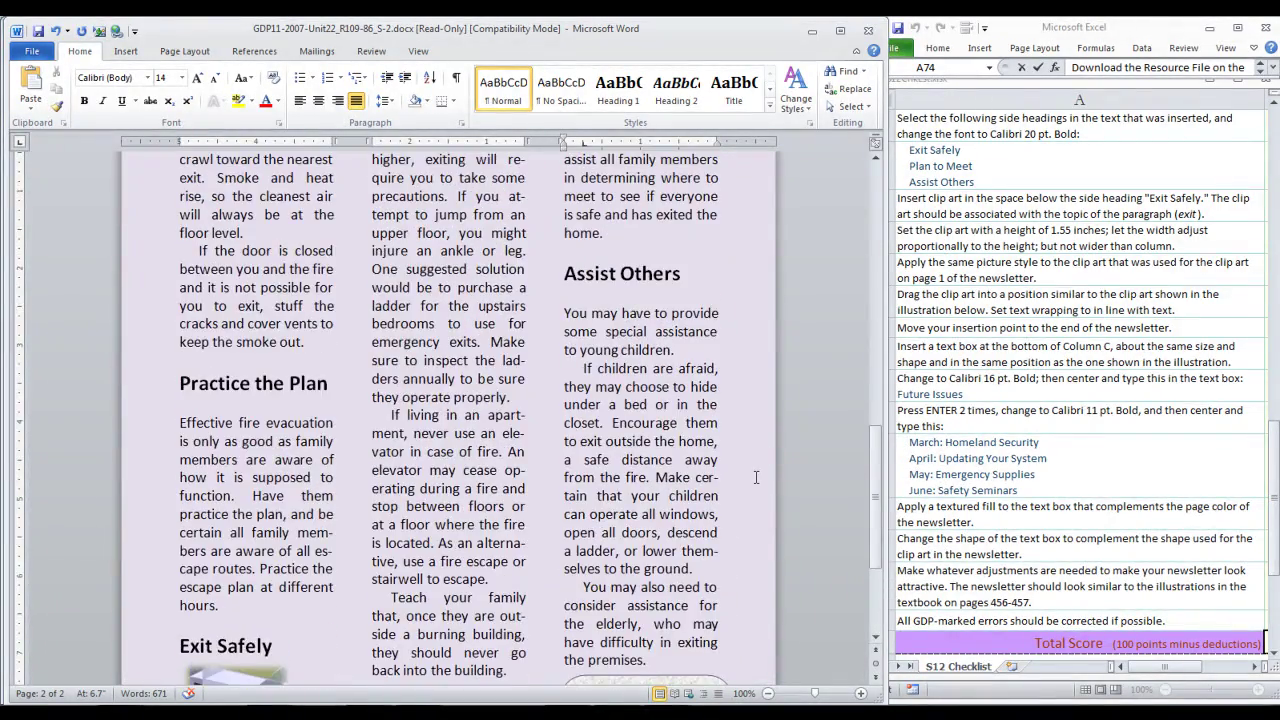
pyautogui.scroll(10, 756, 477)
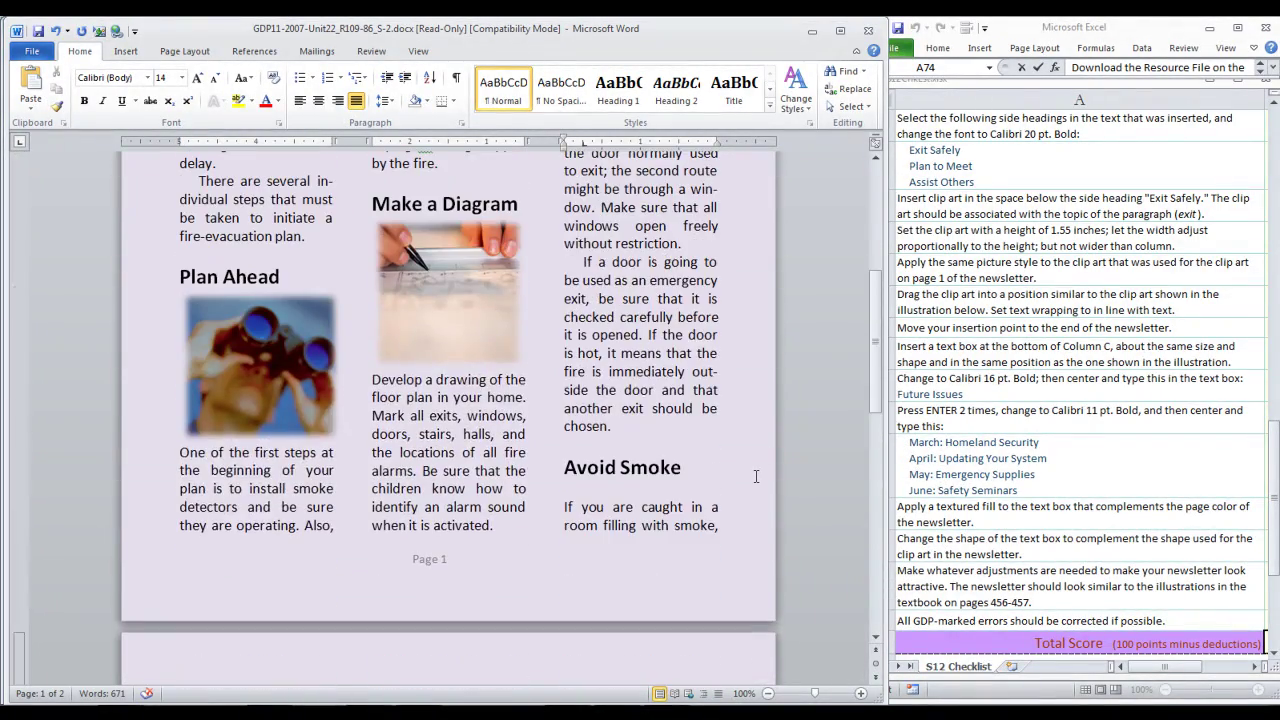
pyautogui.scroll(6, 756, 477)
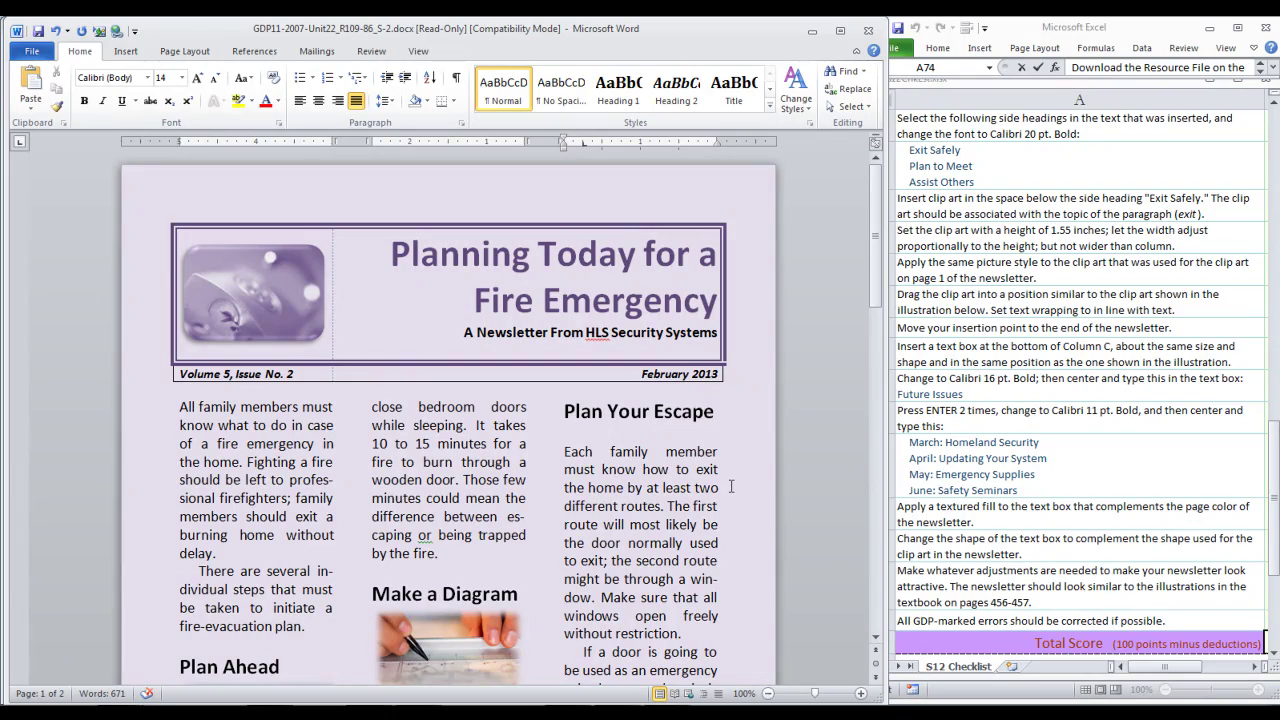
pyautogui.scroll(-3, 731, 486)
pyautogui.scroll(-5, 727, 492)
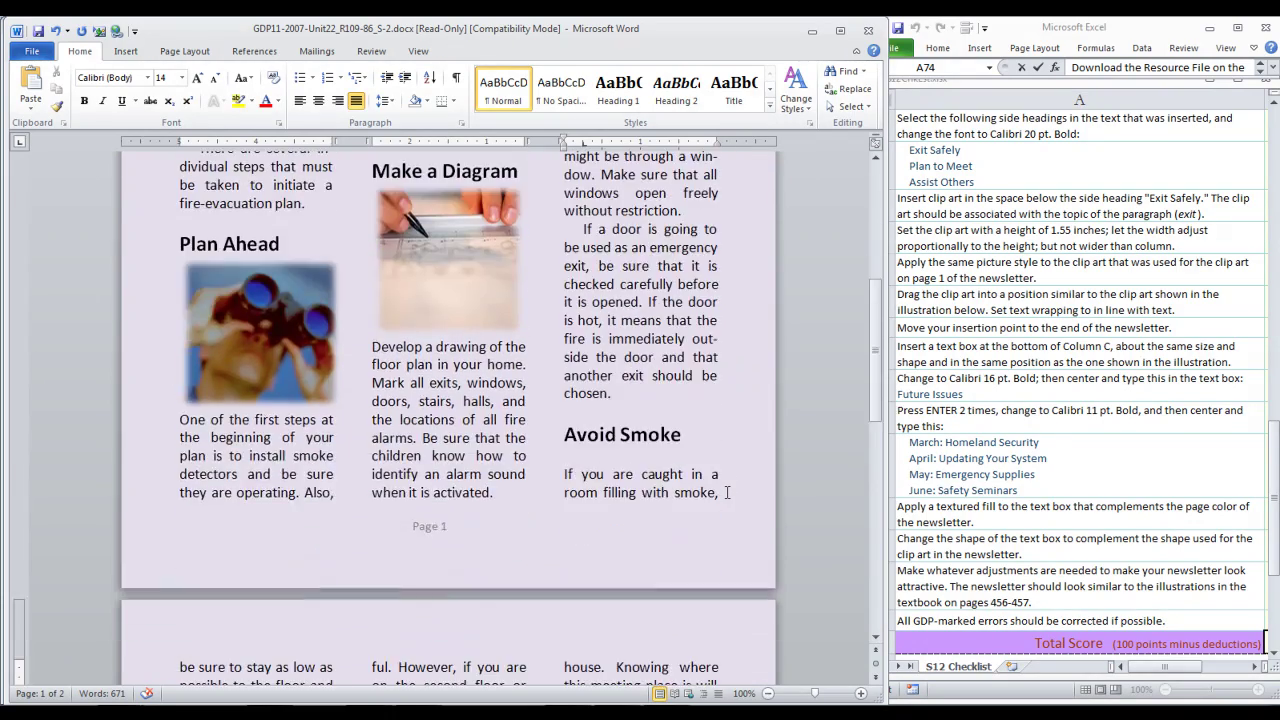
pyautogui.scroll(-15, 727, 492)
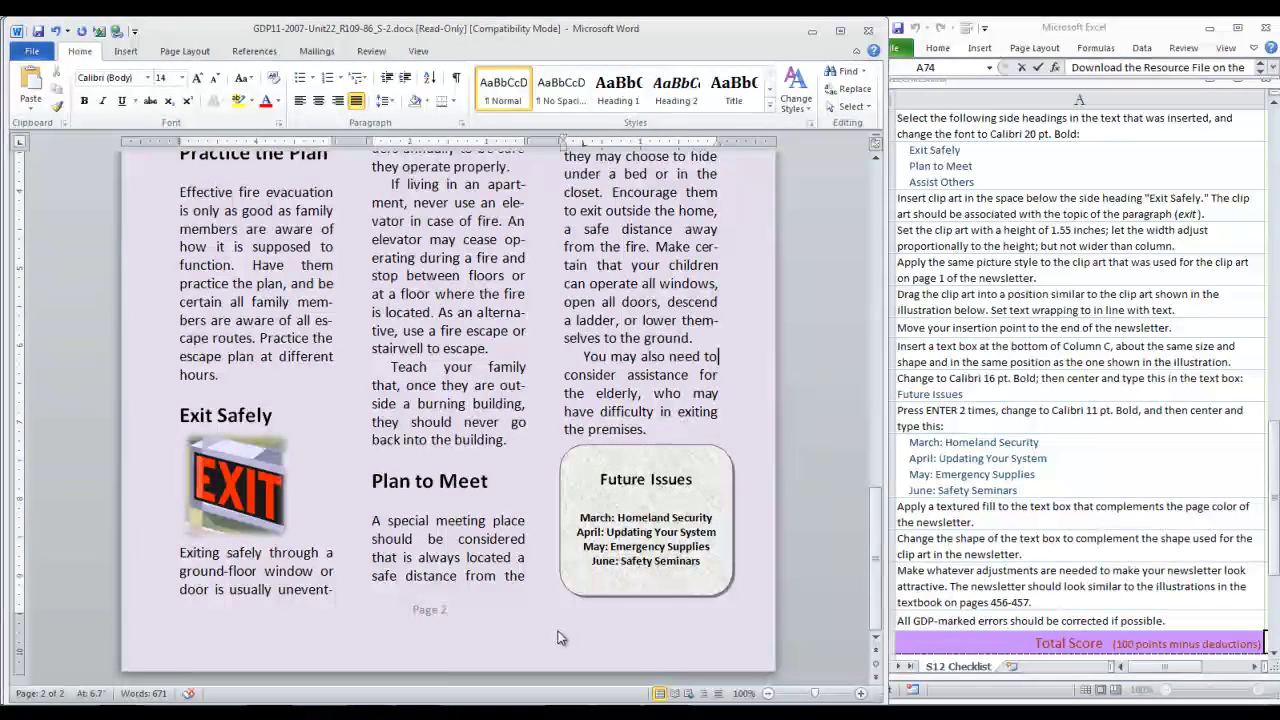
# Switch to Two Pages view and drag the Future Issues box slightly lower
pyautogui.click(418, 51)
pyautogui.click(402, 89)
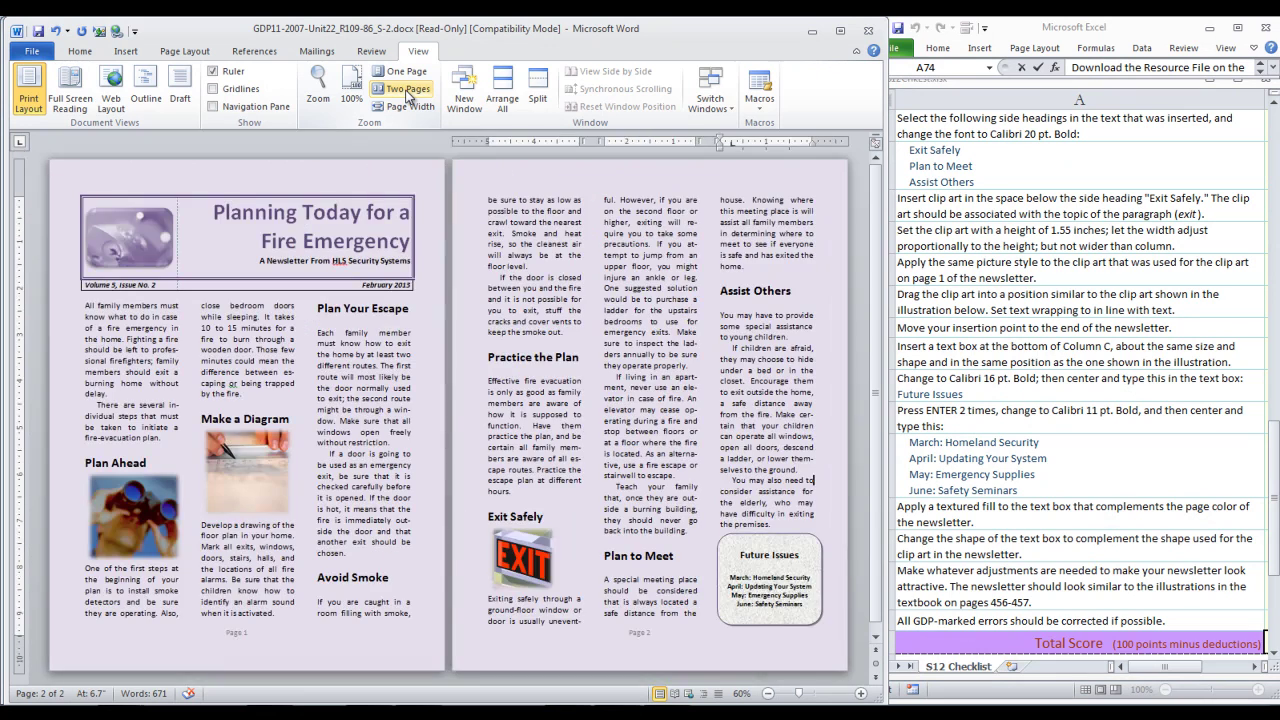
pyautogui.click(805, 540)
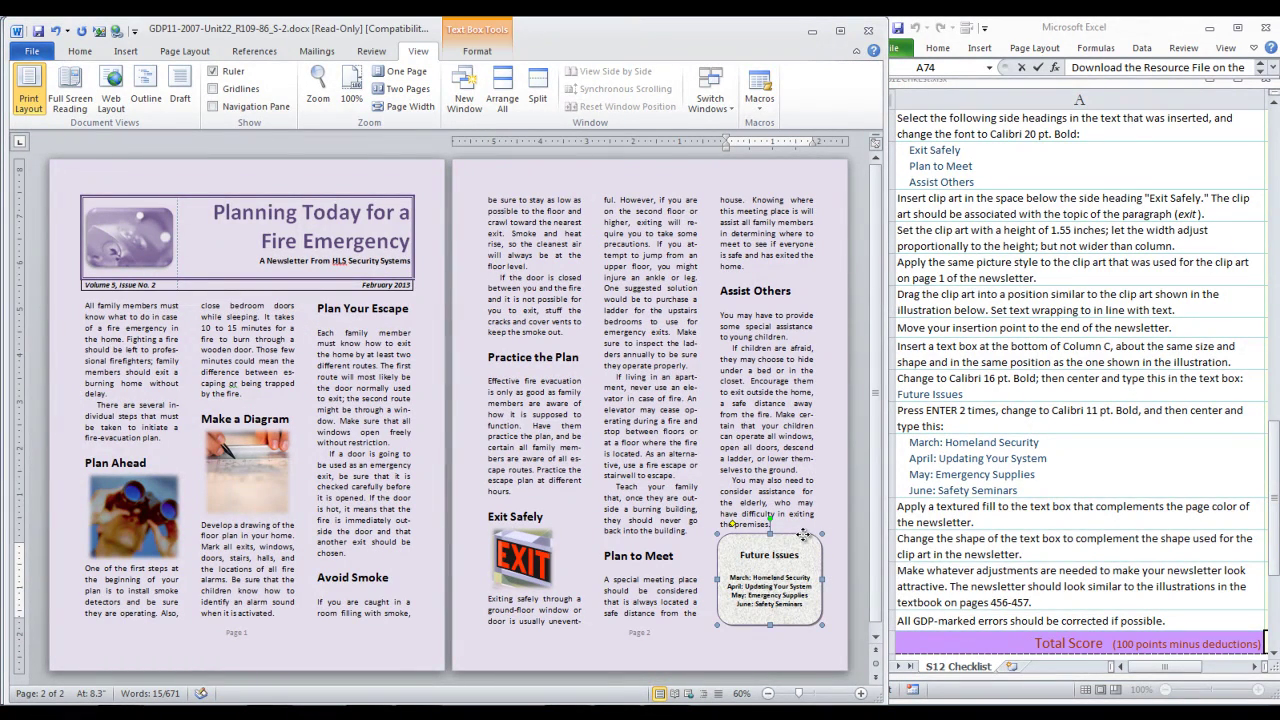
pyautogui.moveTo(805, 540); pyautogui.dragTo(805, 547)
pyautogui.click(828, 490)
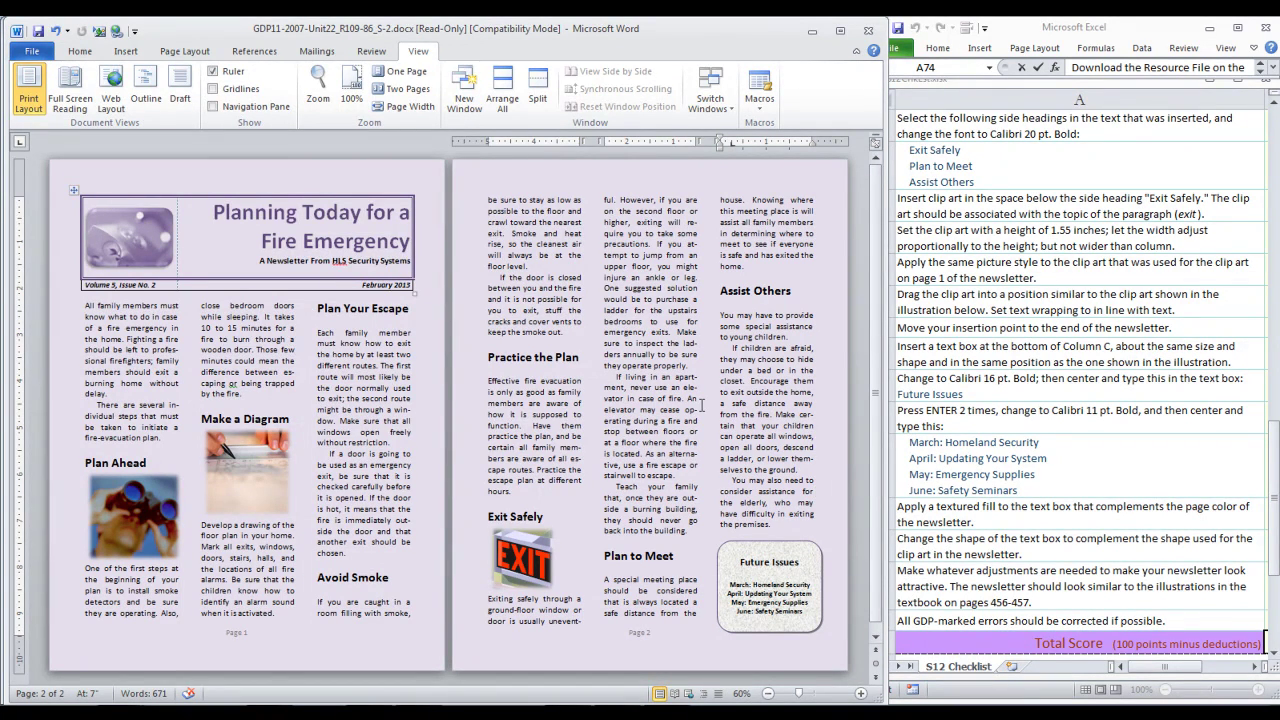
# Save the newsletter as GDP11-2007-Unit22_R109-86_S-2.docx, changing S-1 to S-2, then close Word
pyautogui.press('F12')
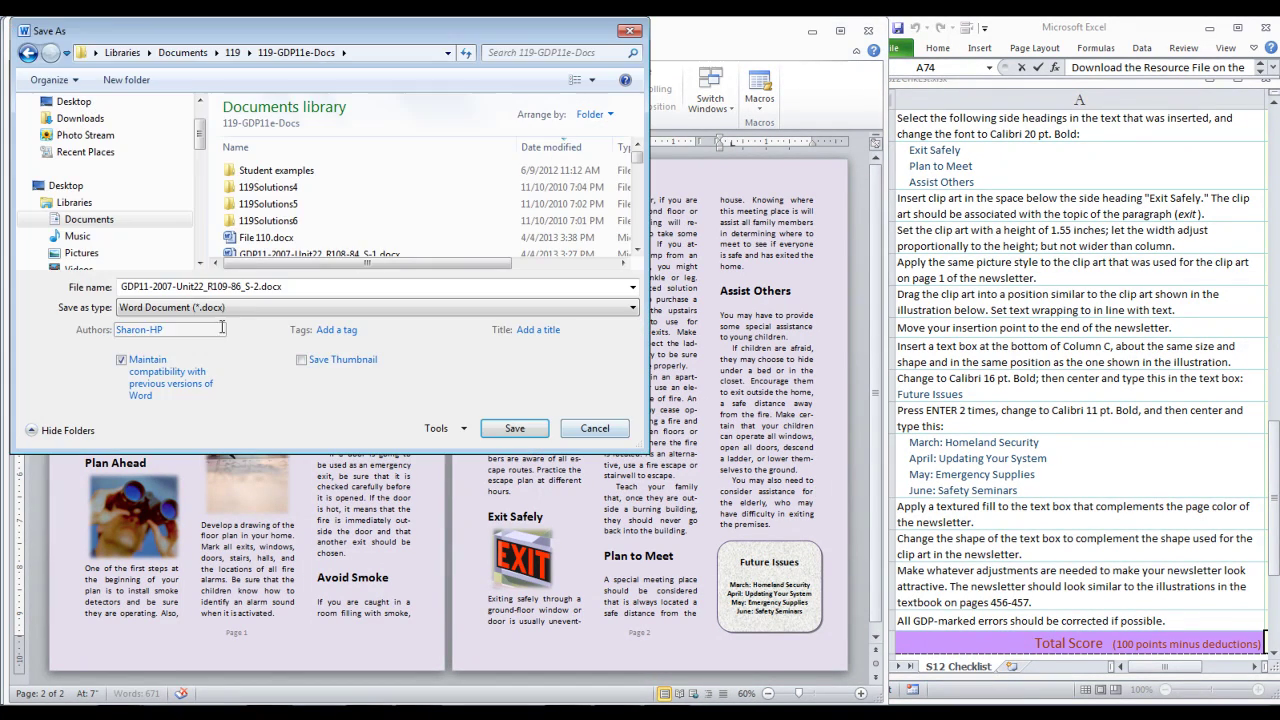
pyautogui.click(257, 286)
pyautogui.press('BackSpace')
pyautogui.write('2')
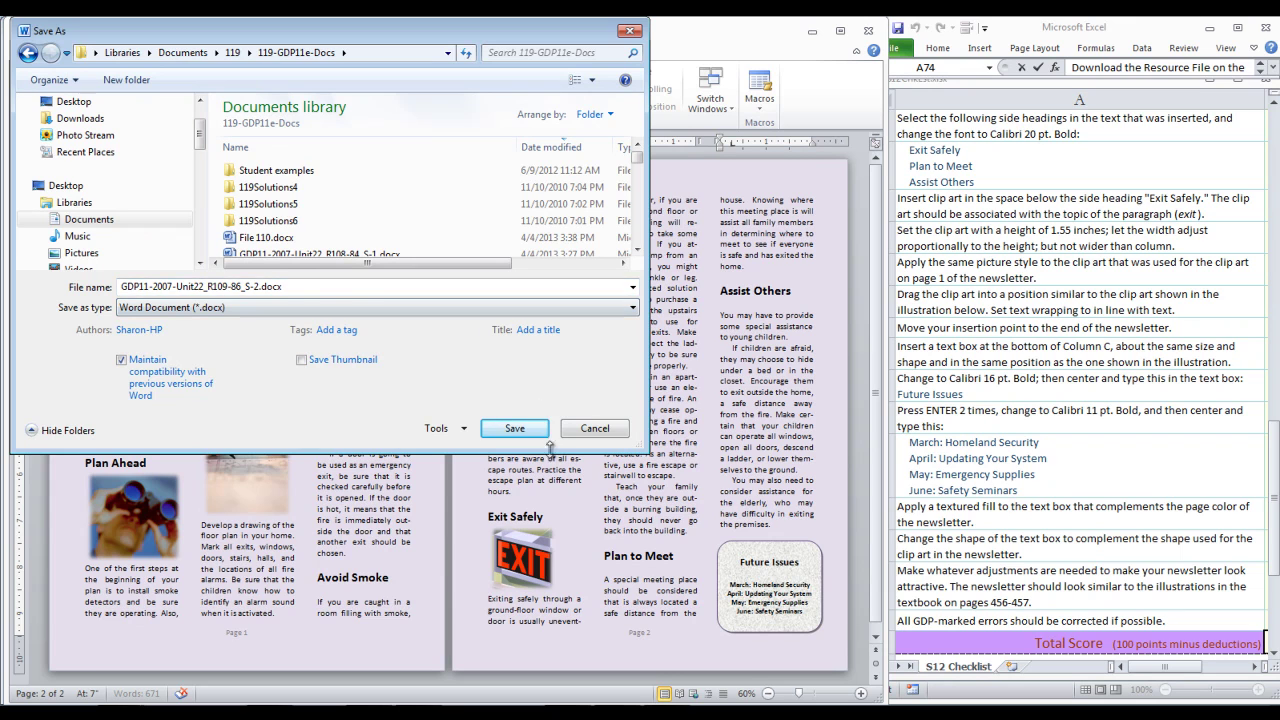
pyautogui.click(516, 429)
pyautogui.click(868, 31)
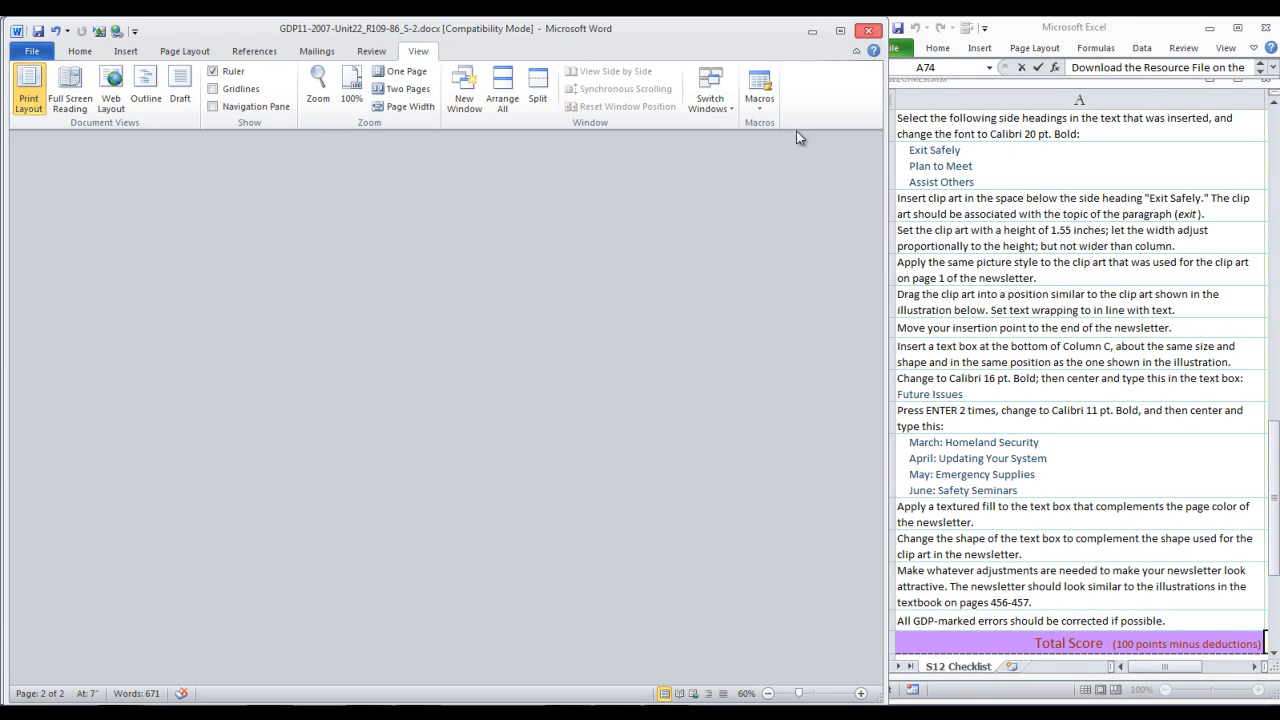
# Upload GDP11-2007-Unit22_R109-86_S-2.docx and scroll through its Scoring Results showing 4 keystroking errors
pyautogui.click(519, 438)
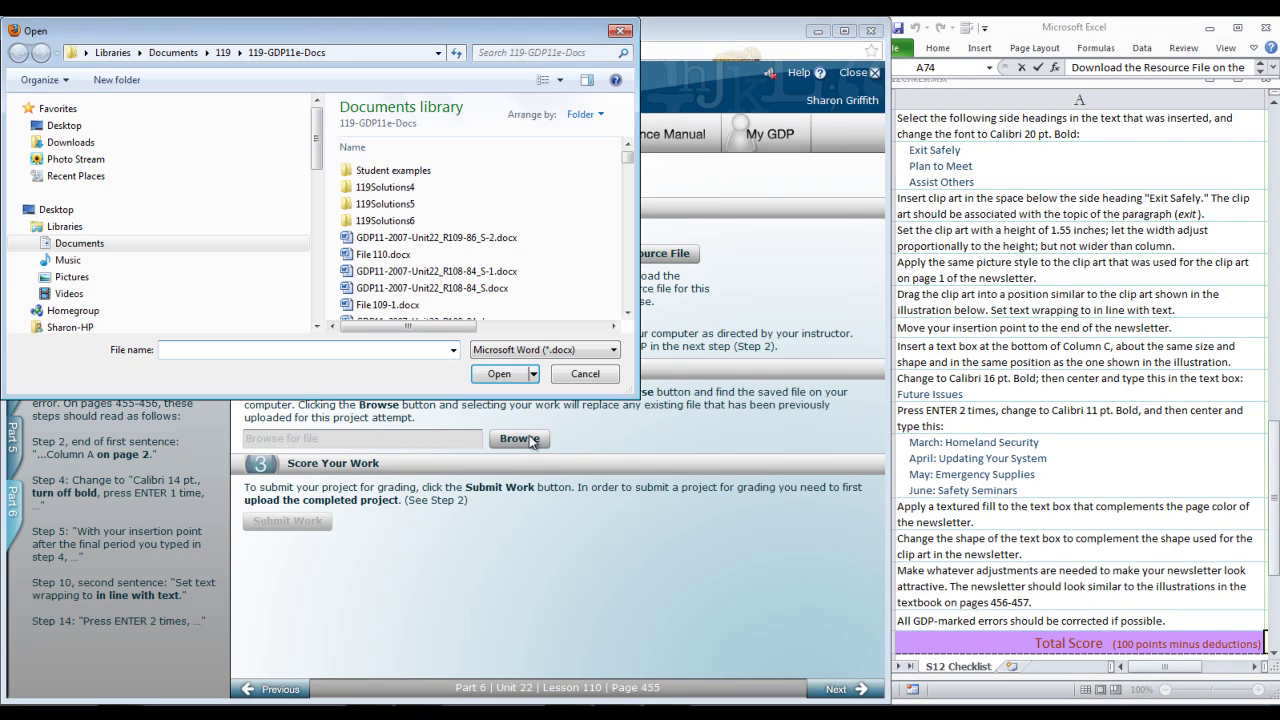
pyautogui.click(404, 240)
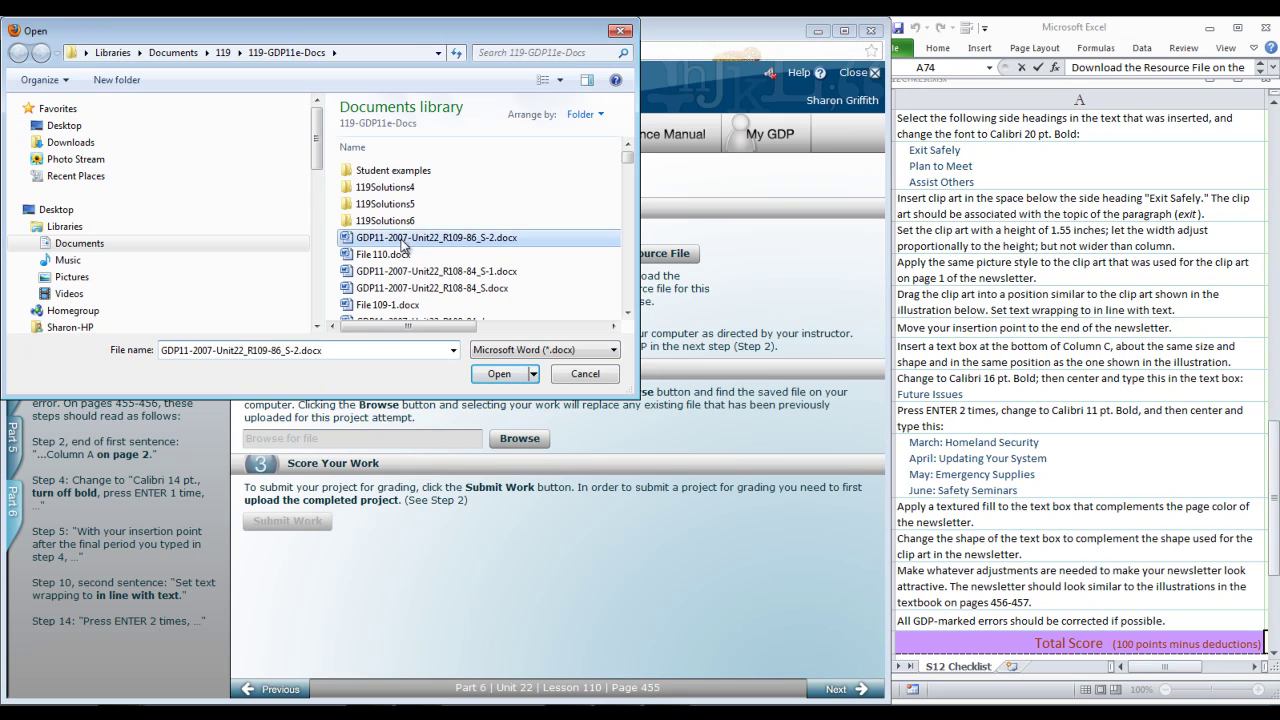
pyautogui.click(505, 378)
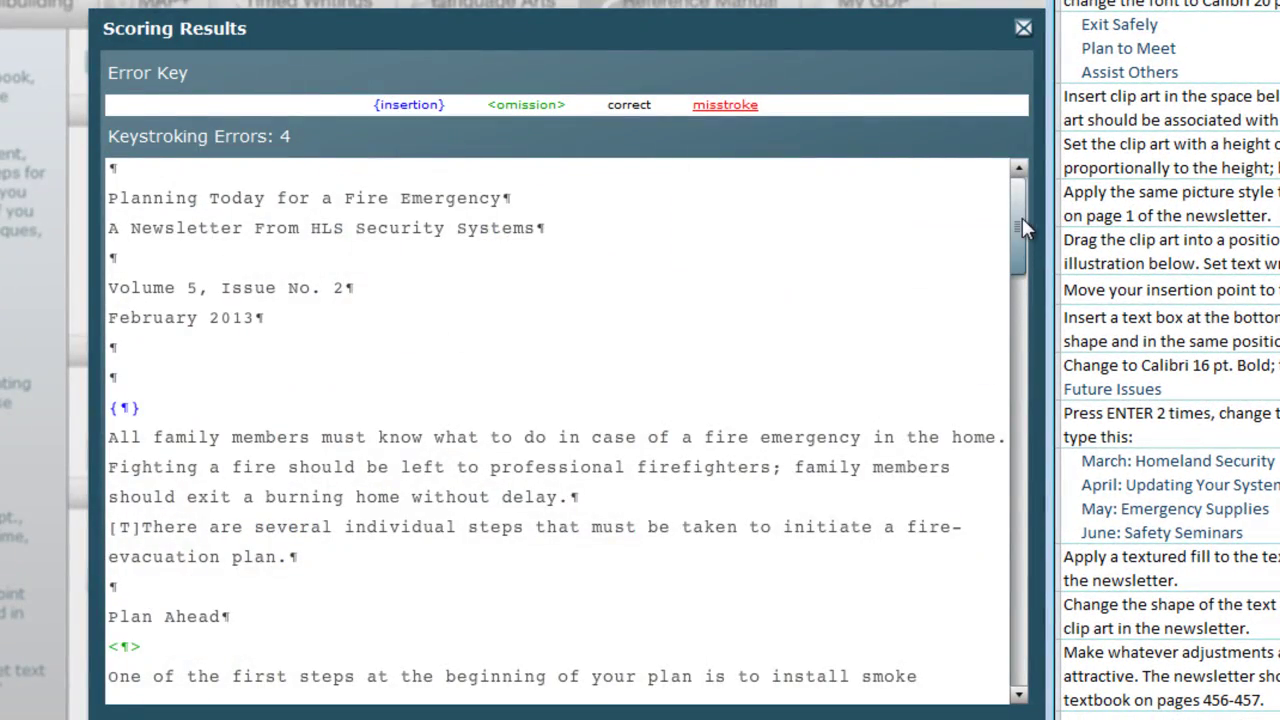
pyautogui.moveTo(1016, 229); pyautogui.dragTo(1000, 665)
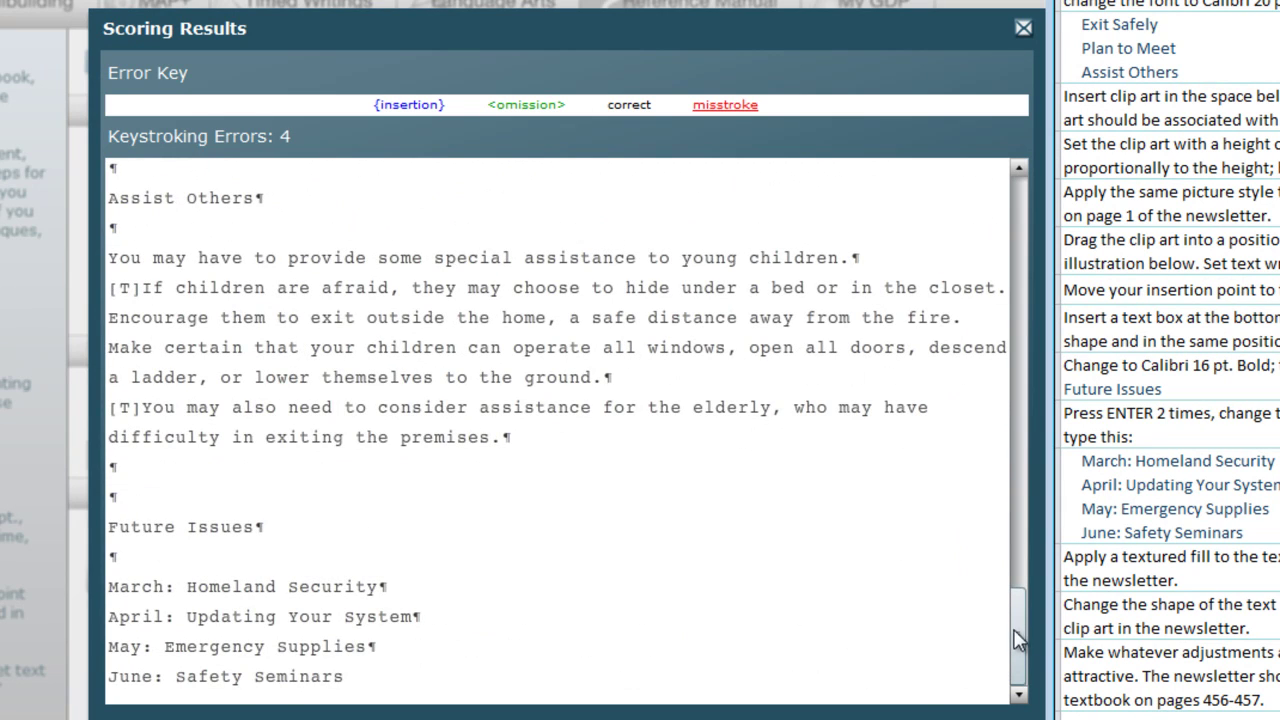
pyautogui.moveTo(1020, 631); pyautogui.dragTo(1040, 250)
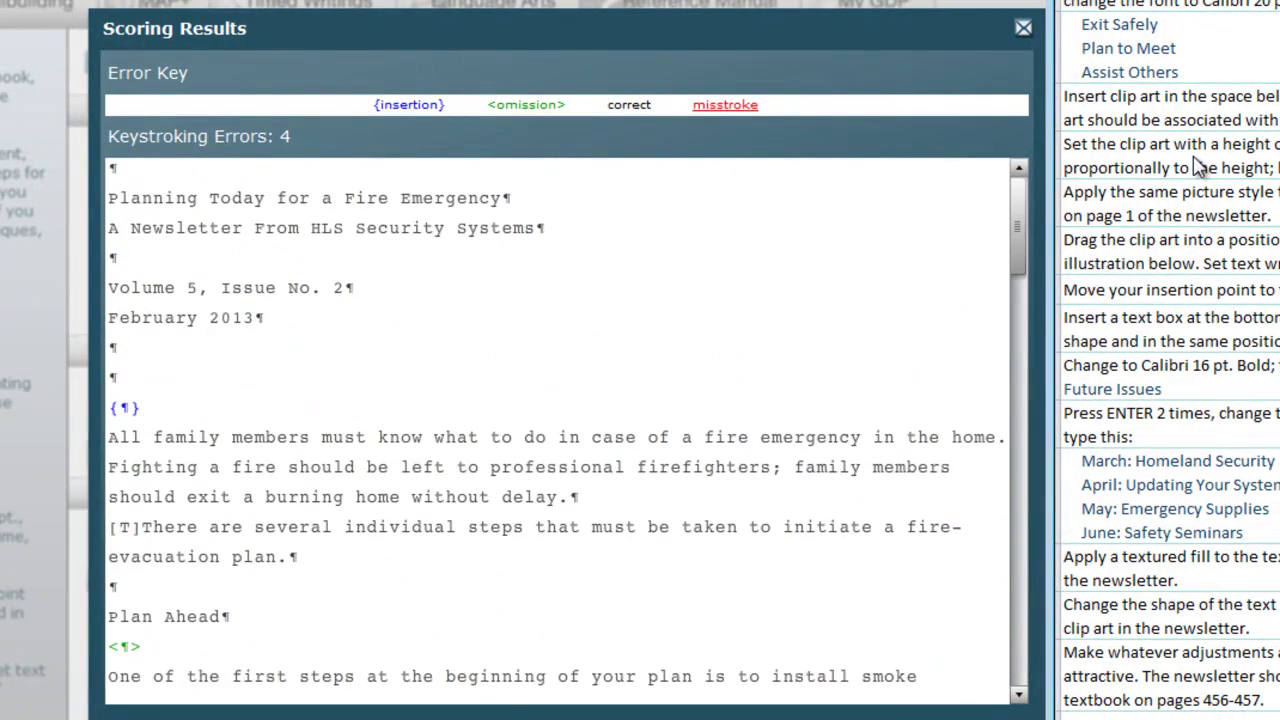
# Close the Scoring Results dialog to return to the Report 110-88 assignment page
pyautogui.click(1022, 28)
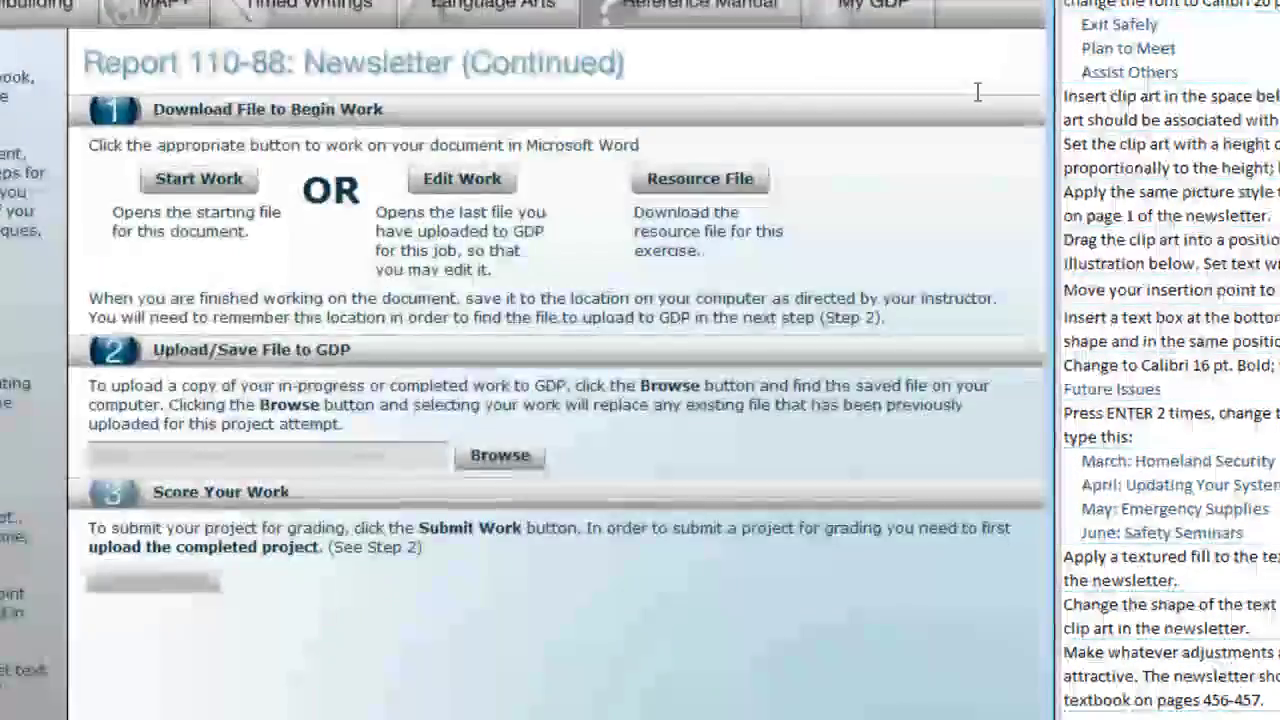